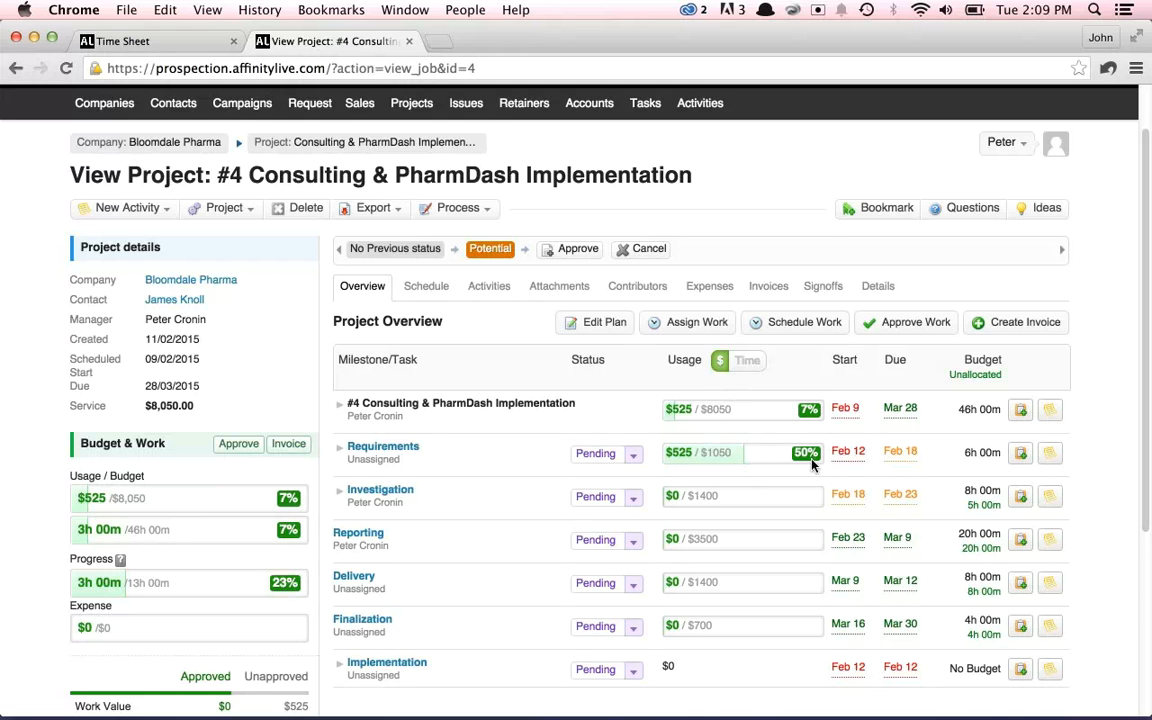
# Start a note on the Budget Assesment task in the Requirements milestone, addressed to the staff member assigned to it
pyautogui.click(338, 449)
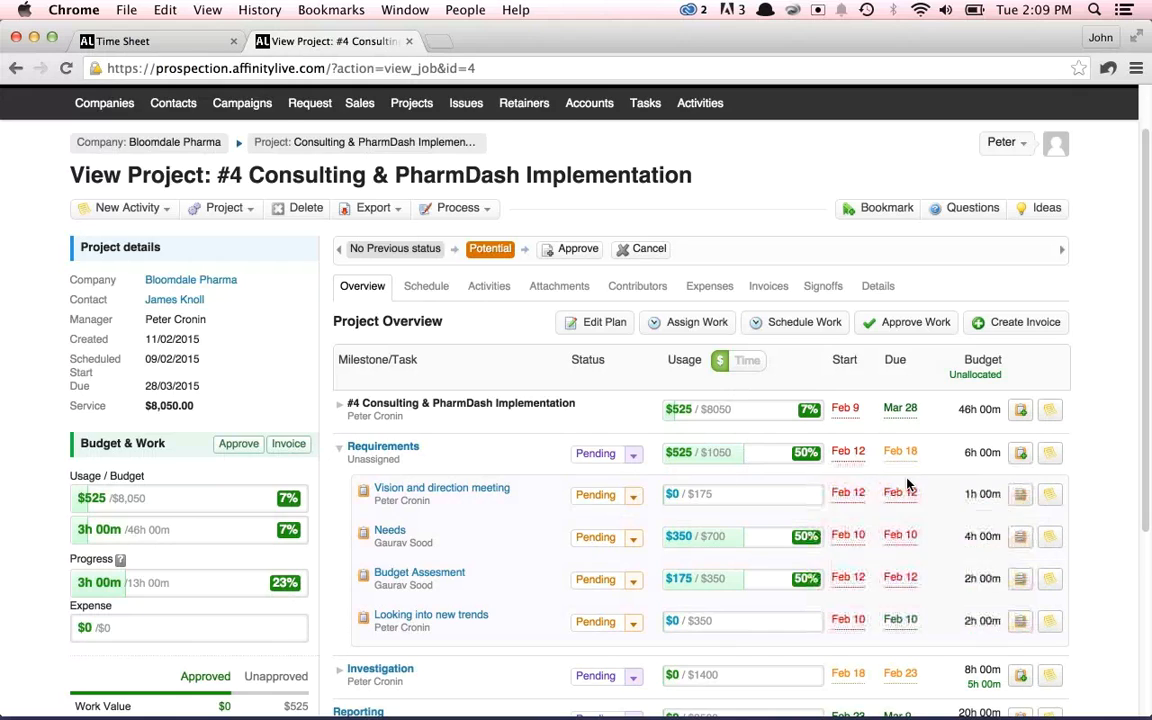
pyautogui.scroll(-3, 900, 488)
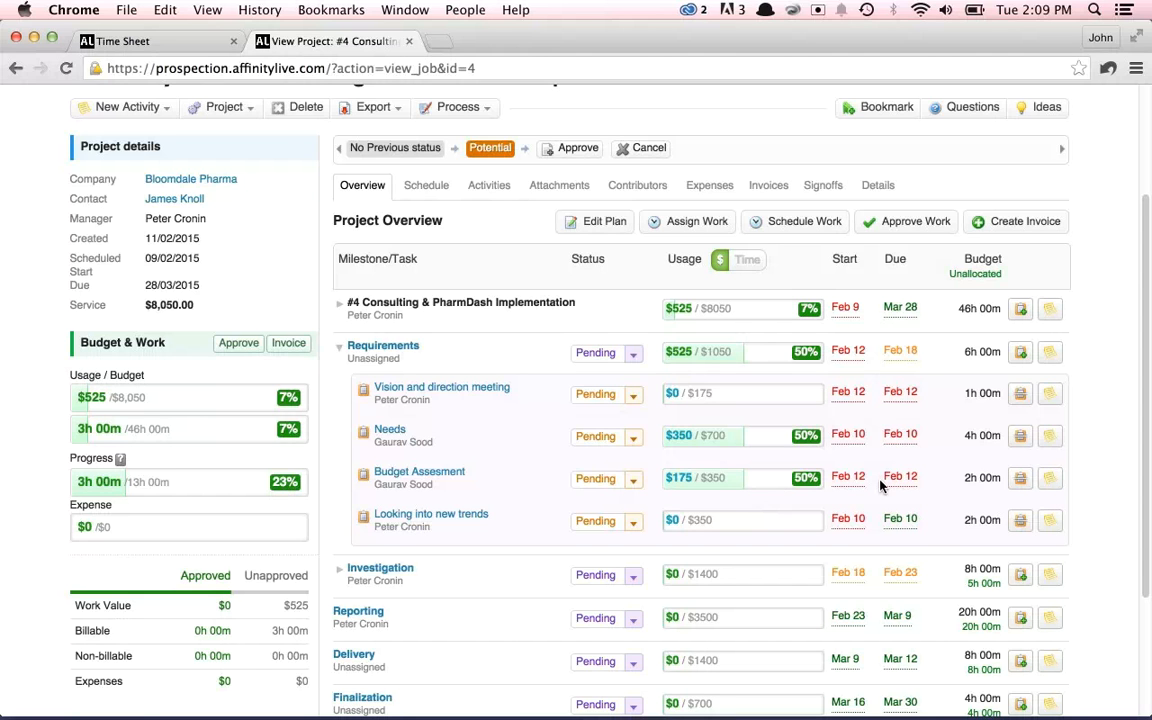
pyautogui.click(1048, 482)
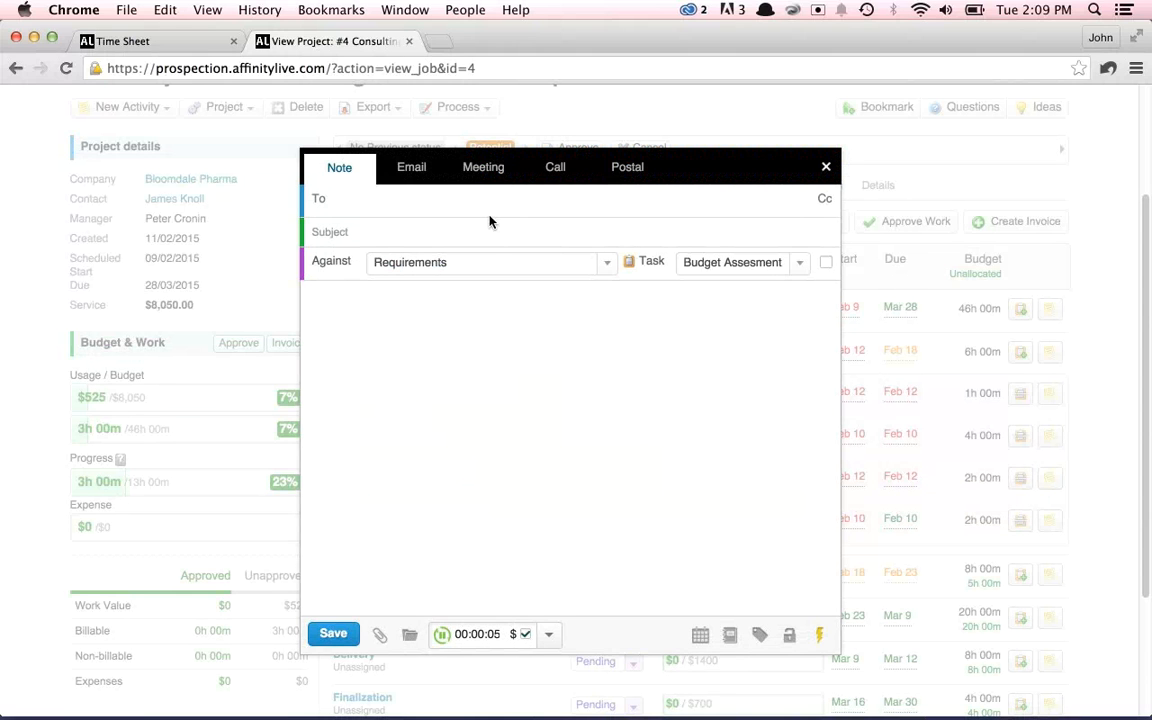
pyautogui.click(458, 198)
pyautogui.write('gua')
pyautogui.press('BackSpace')
pyautogui.press('BackSpace')
pyautogui.press('BackSpace')
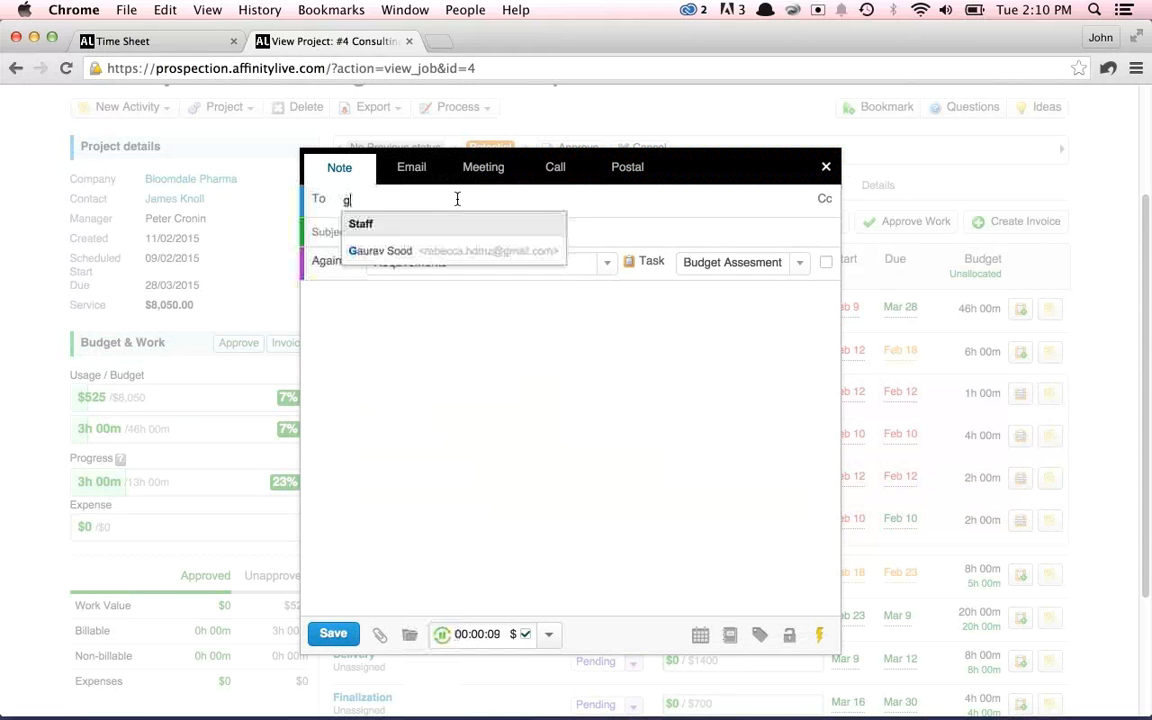
pyautogui.write('soo')
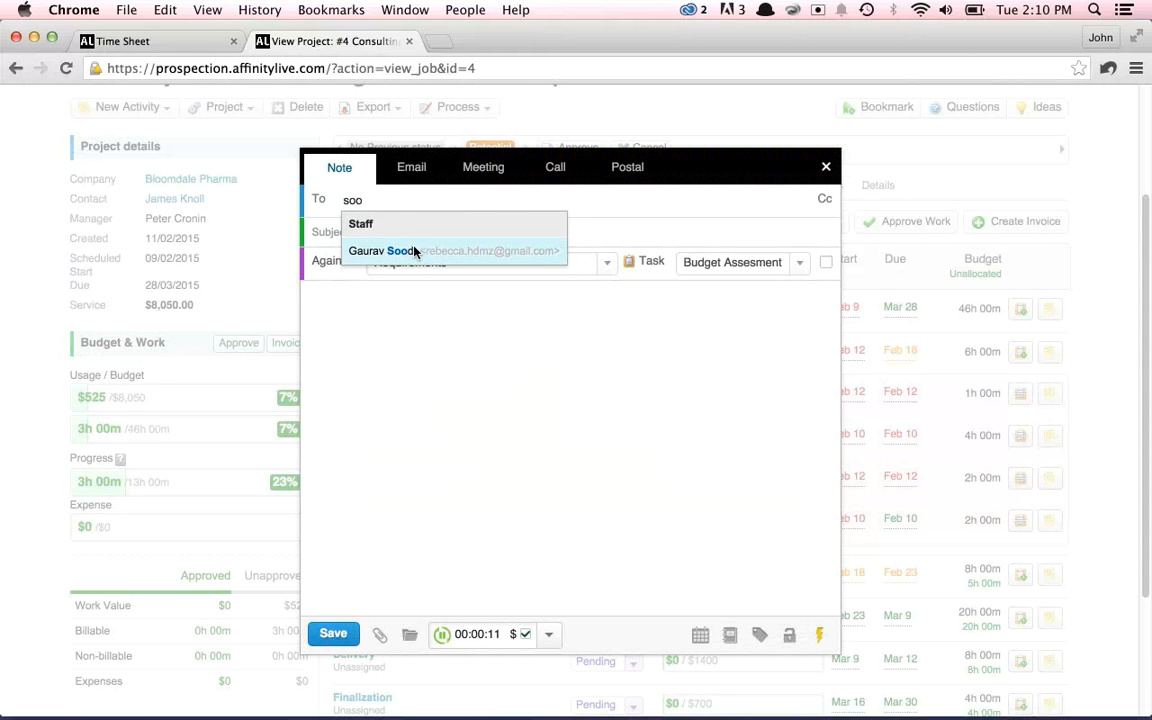
pyautogui.click(365, 250)
# Give the note the subject "What's going on?" and the body "1/2 through?", and save it
pyautogui.click(511, 238)
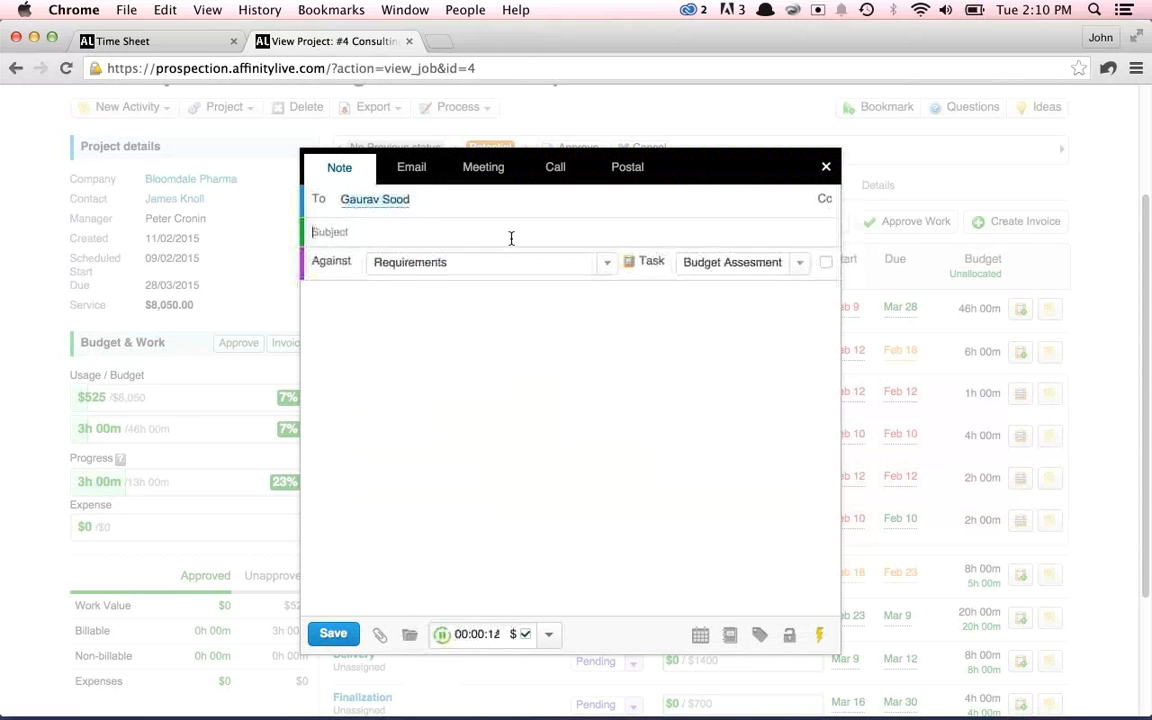
pyautogui.write("What's")
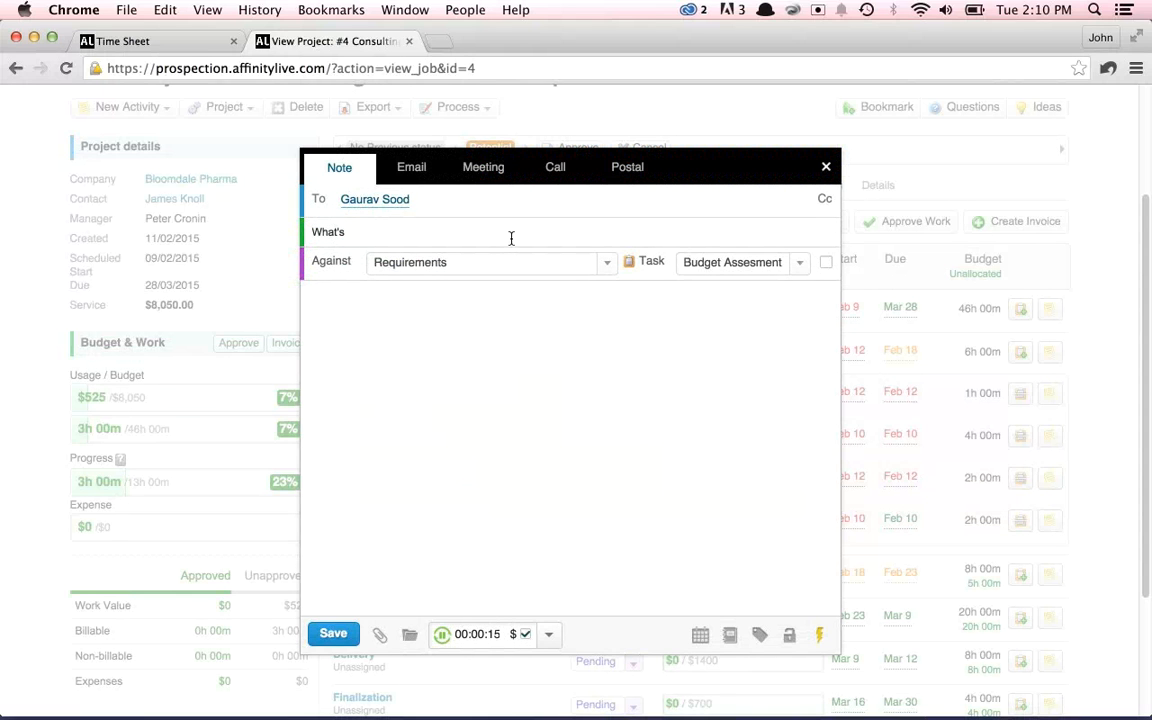
pyautogui.write(' going on?')
pyautogui.click(535, 341)
pyautogui.write('1/2 through?')
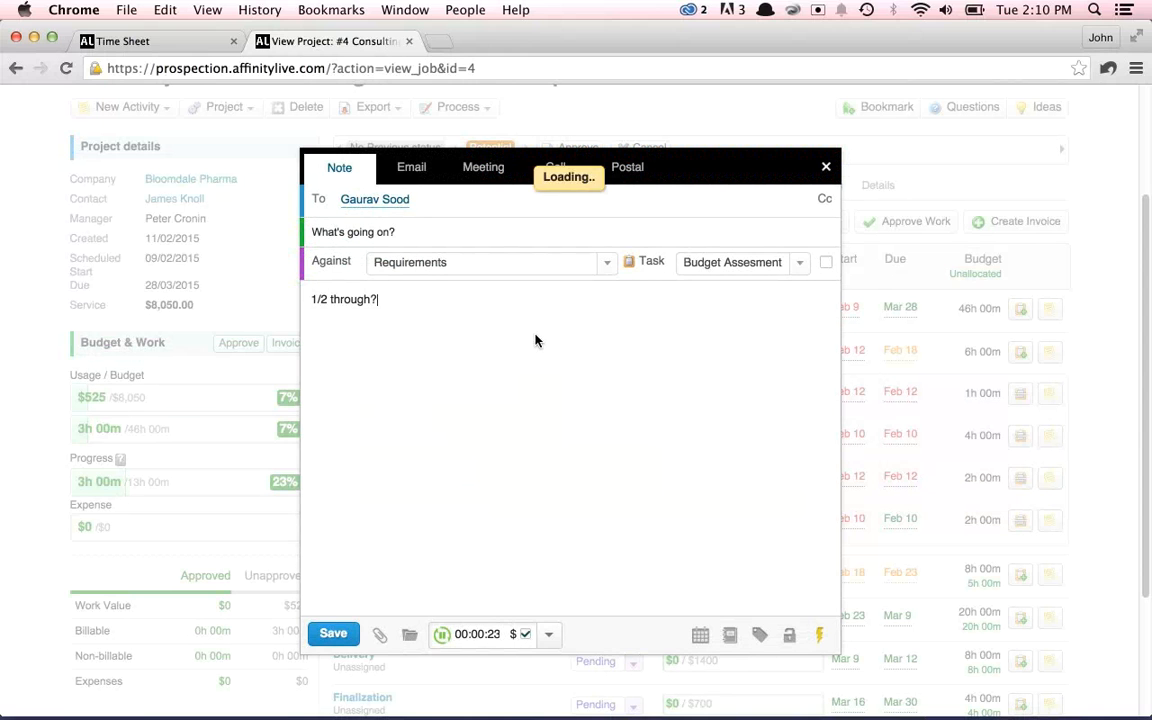
pyautogui.press('Return')
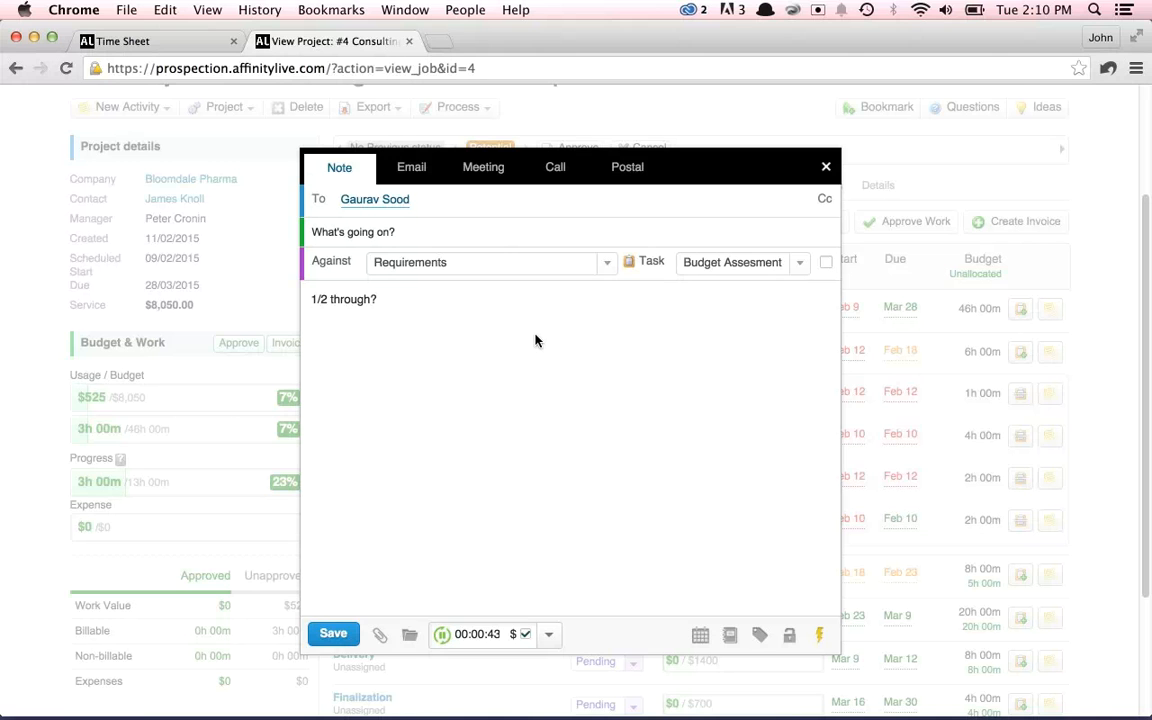
pyautogui.click(339, 633)
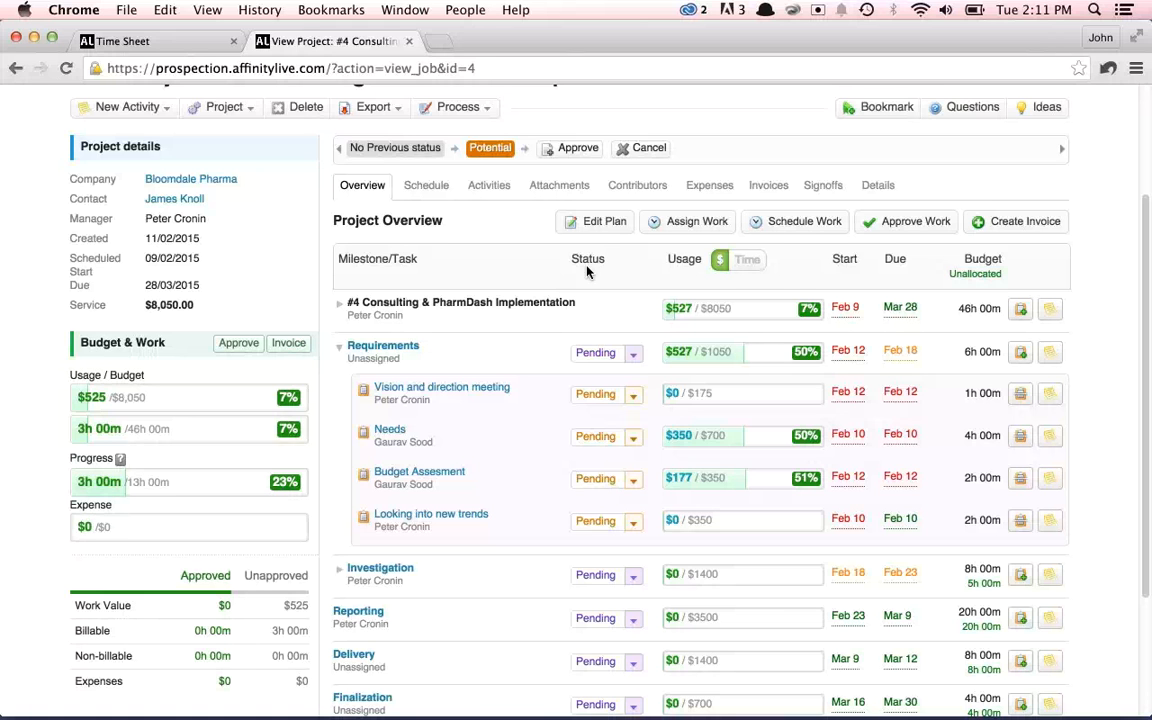
# Show the project's usage by time and open its plan for editing
pyautogui.click(752, 262)
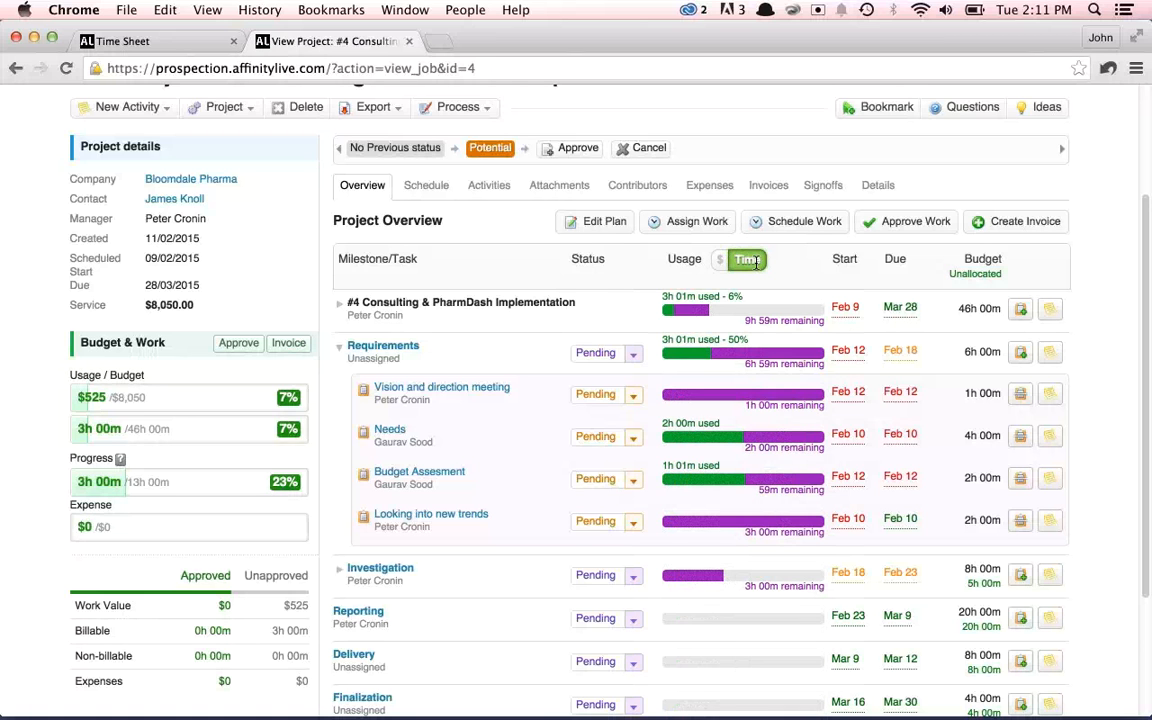
pyautogui.click(590, 229)
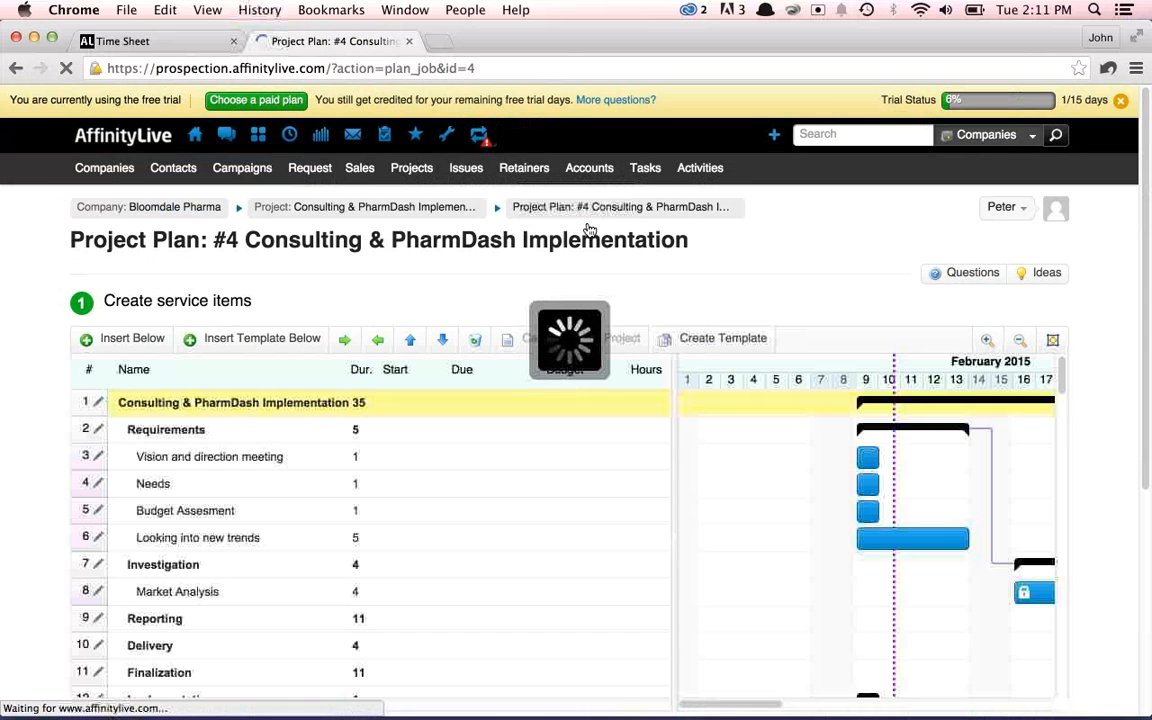
# Move the Needs task to 11/02/2015 on the Gantt chart and try to extend its duration into the following week
pyautogui.scroll(-1, 985, 387)
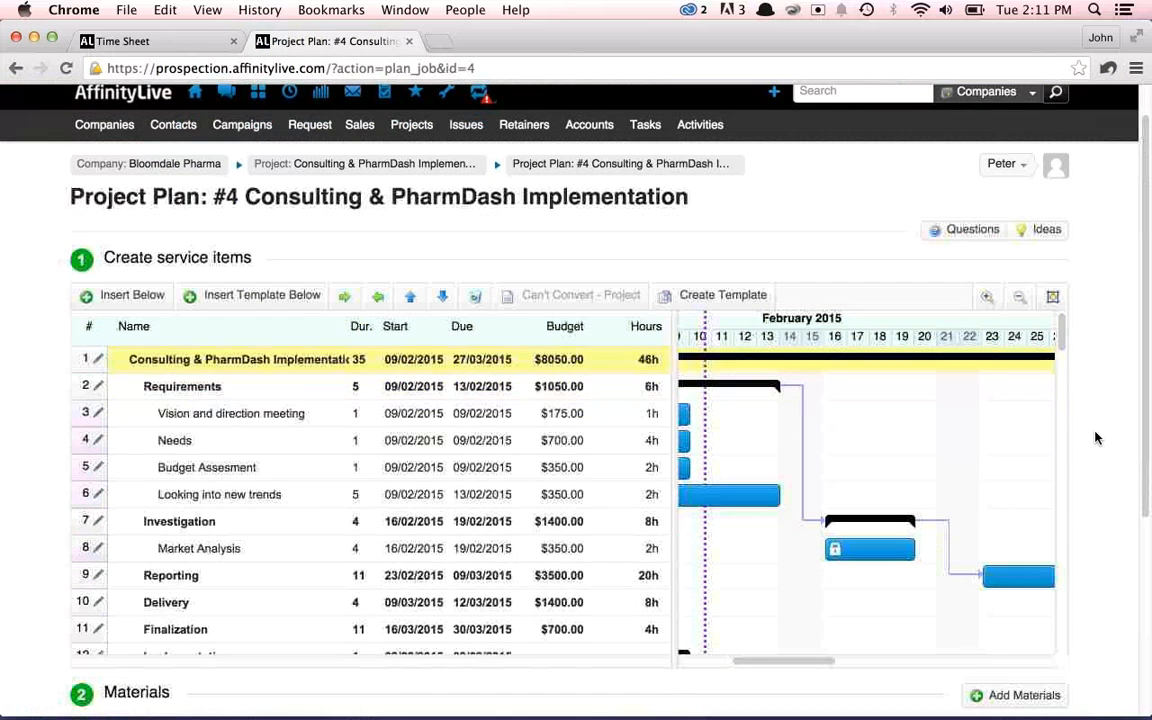
pyautogui.moveTo(820, 668); pyautogui.dragTo(805, 666)
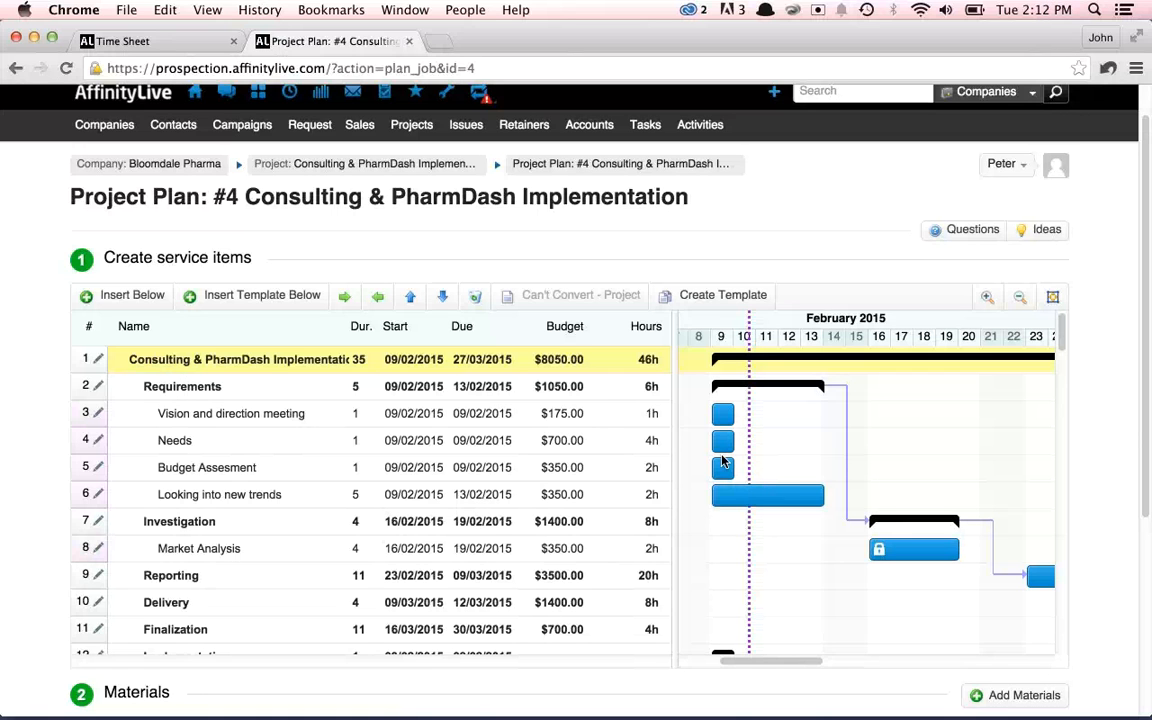
pyautogui.moveTo(724, 440); pyautogui.dragTo(766, 440)
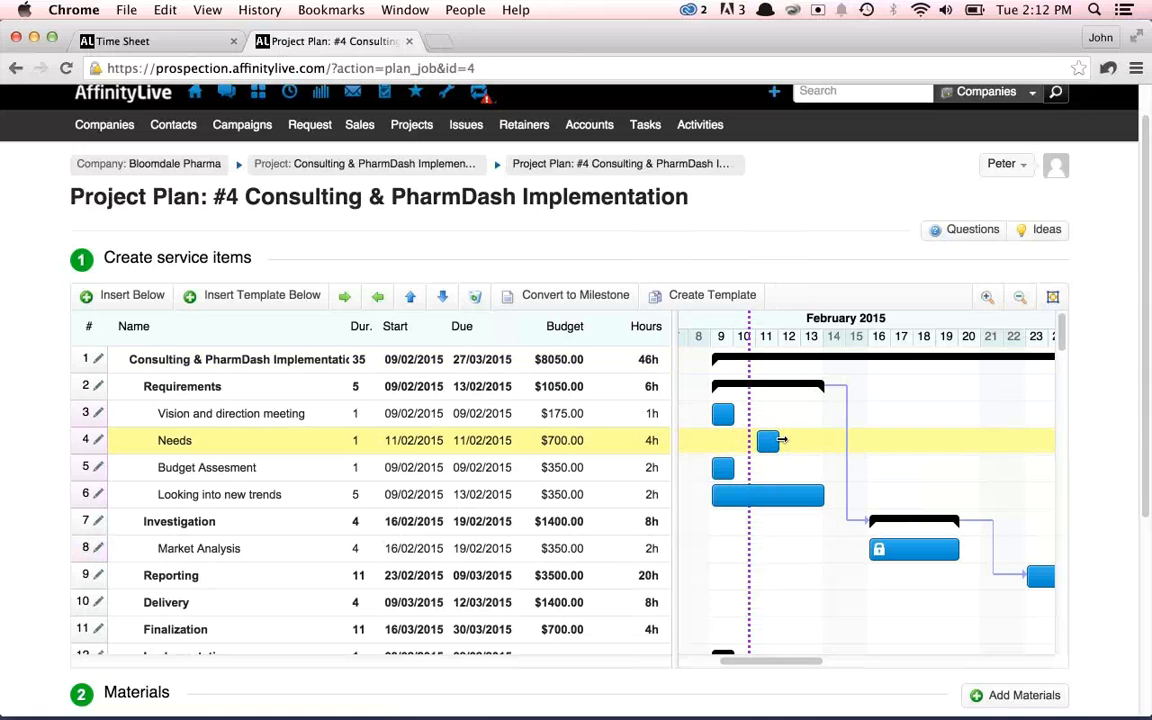
pyautogui.moveTo(781, 440); pyautogui.dragTo(912, 441)
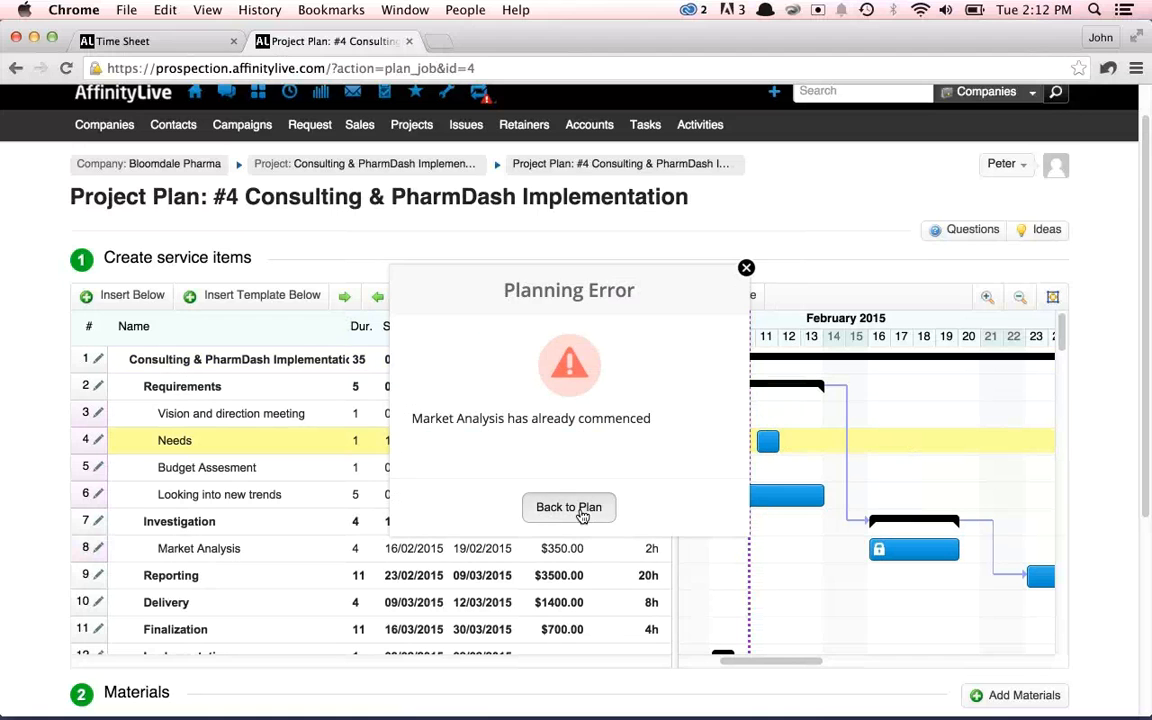
pyautogui.click(590, 508)
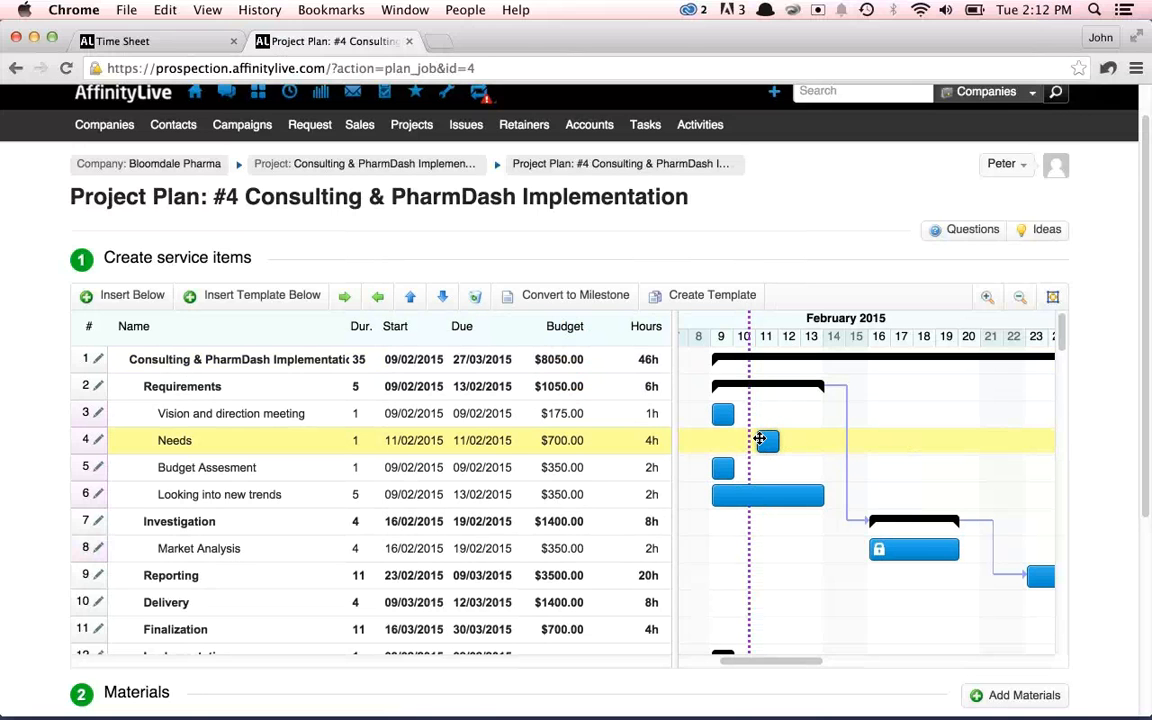
# Open the project's overview page in a separate browser tab and place that tab ahead of the project plan
pyautogui.moveTo(546, 441)
pyautogui.keyDown('super'); pyautogui.click(16, 70); pyautogui.keyUp('super')
pyautogui.click(499, 44)
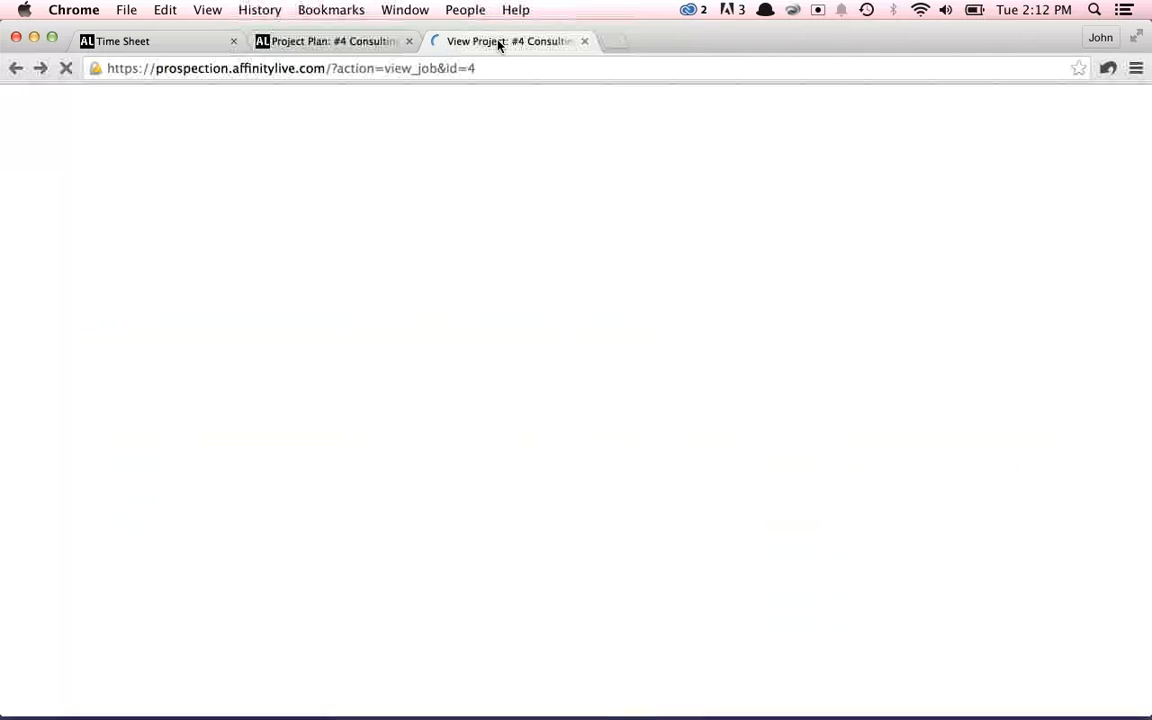
pyautogui.moveTo(499, 44); pyautogui.dragTo(386, 44)
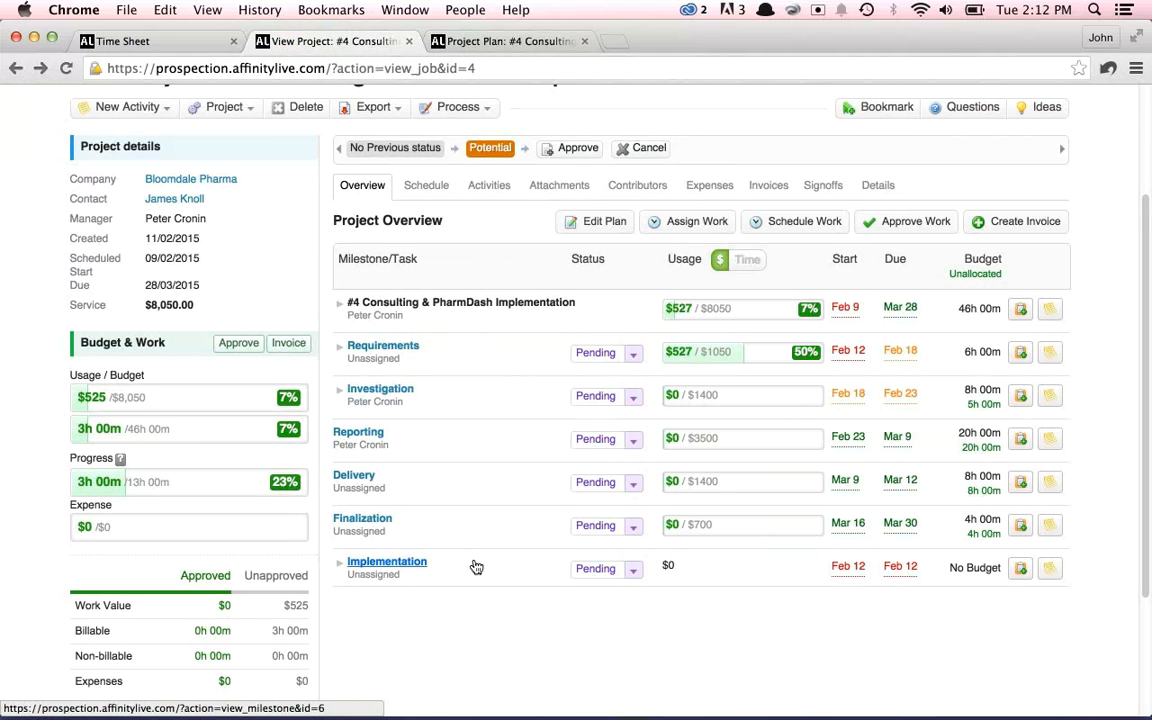
# Open the projects list in a new browser tab and switch to it
pyautogui.scroll(3, 476, 567)
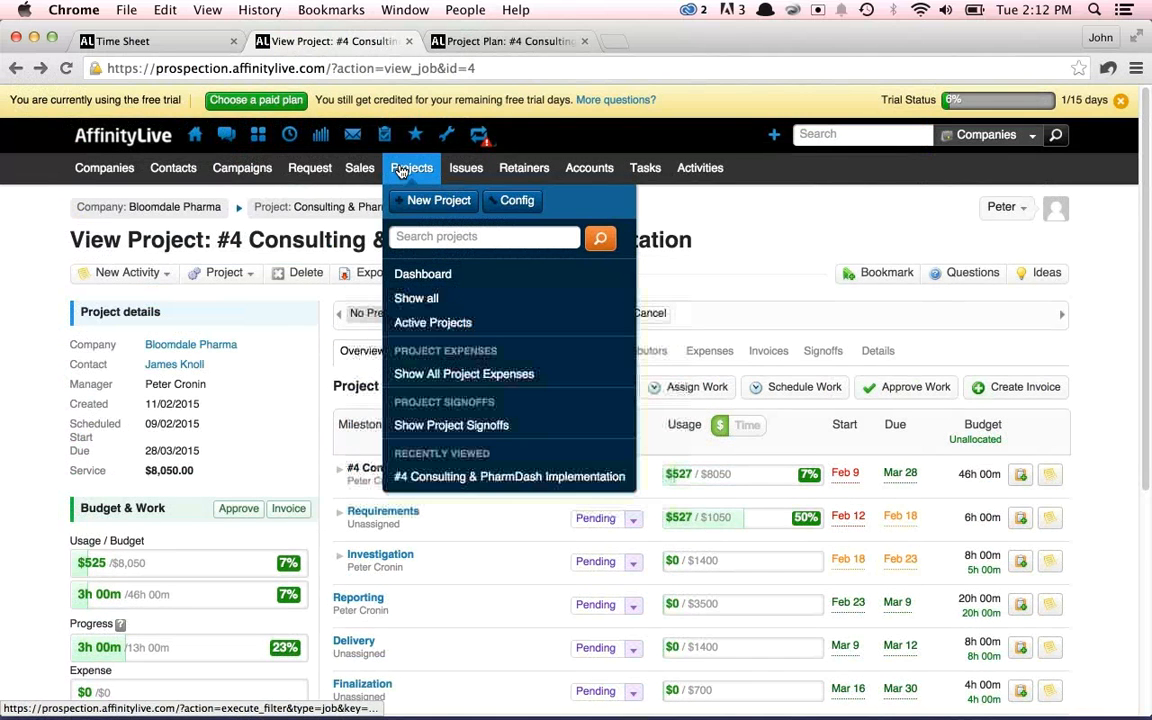
pyautogui.keyDown('super'); pyautogui.click(410, 172); pyautogui.keyUp('super')
pyautogui.click(465, 41)
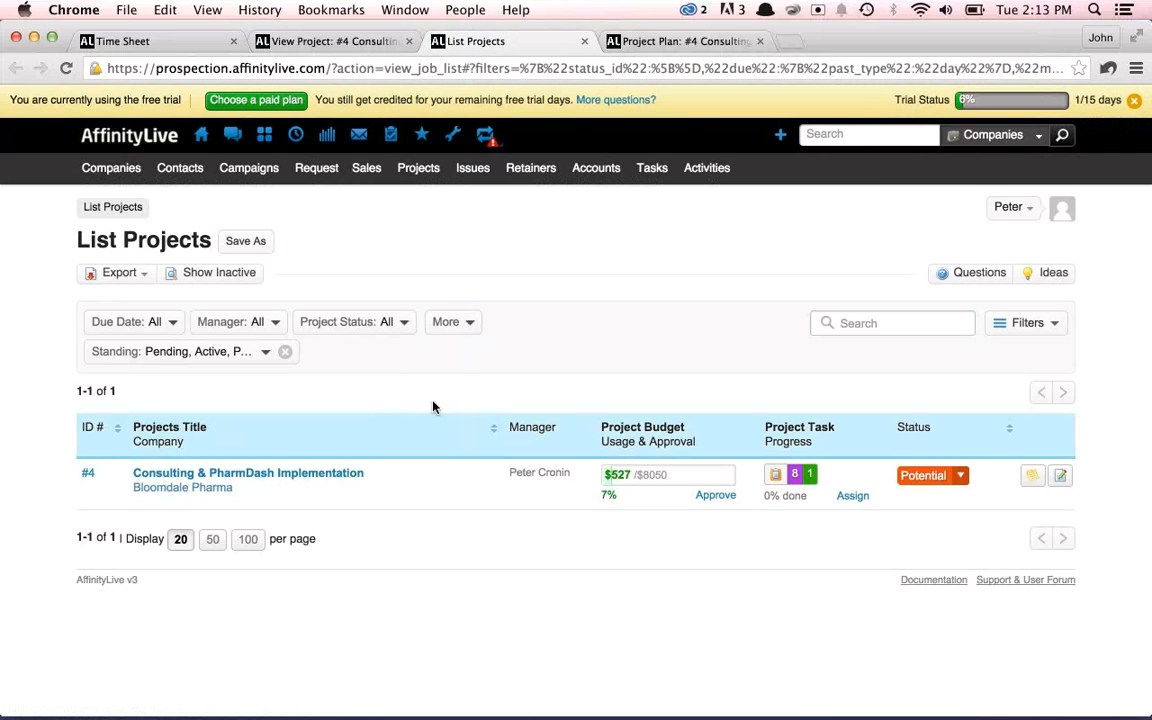
# Filter the projects list by the available project manager
pyautogui.click(229, 326)
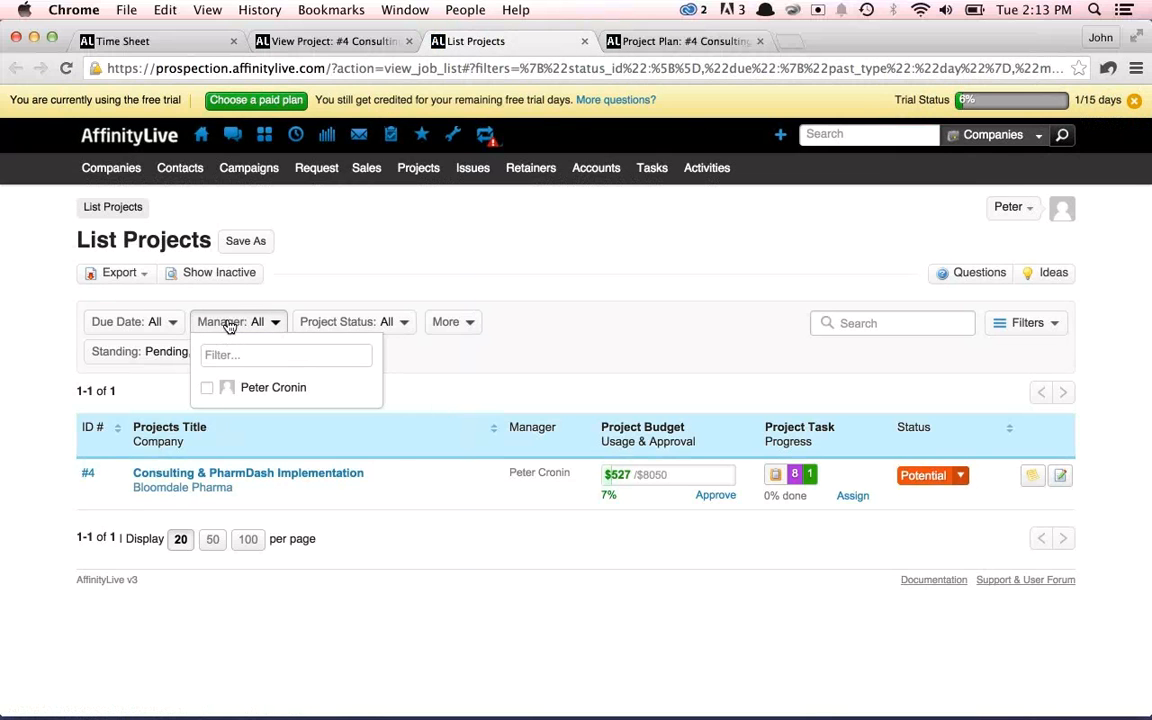
pyautogui.click(207, 392)
pyautogui.click(518, 372)
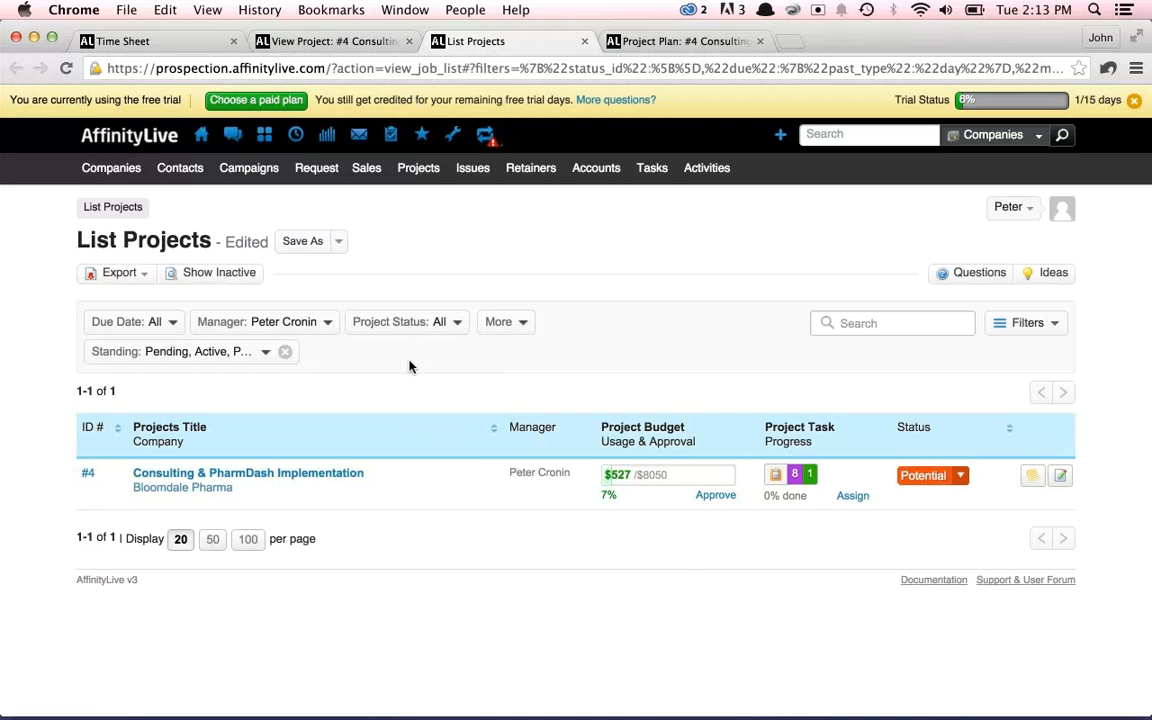
# Examine the additional filters offered for the projects list, including the Misc and Dates groups
pyautogui.click(500, 323)
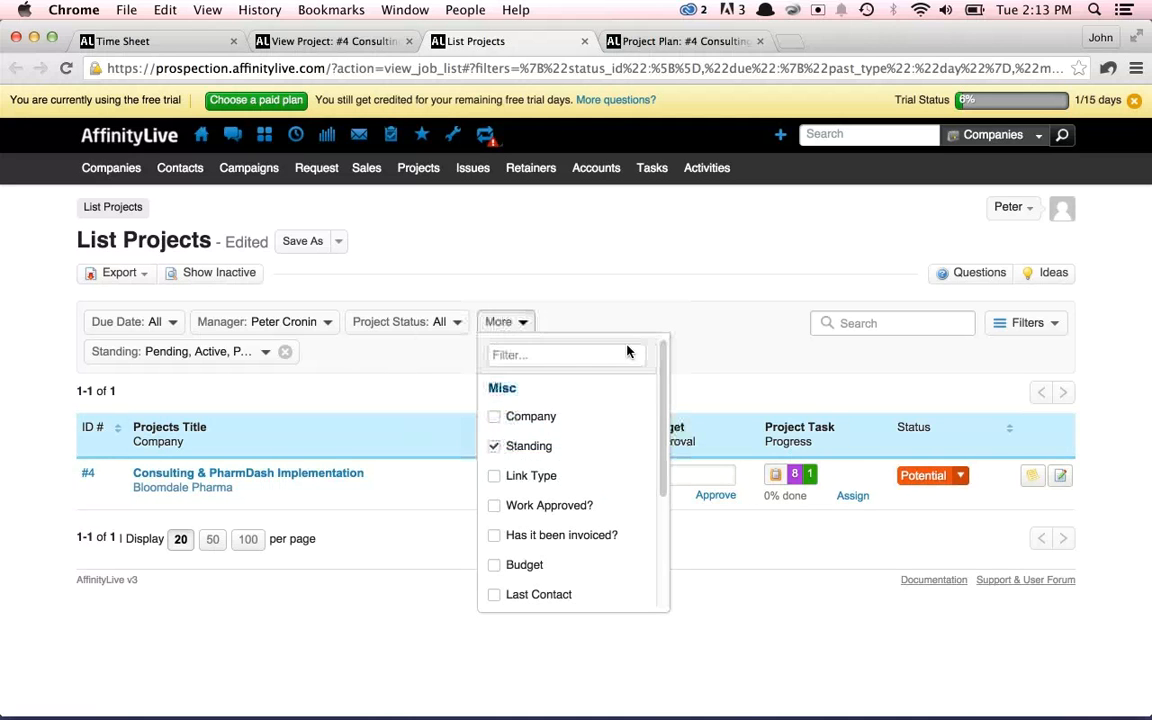
pyautogui.scroll(-1, 658, 432)
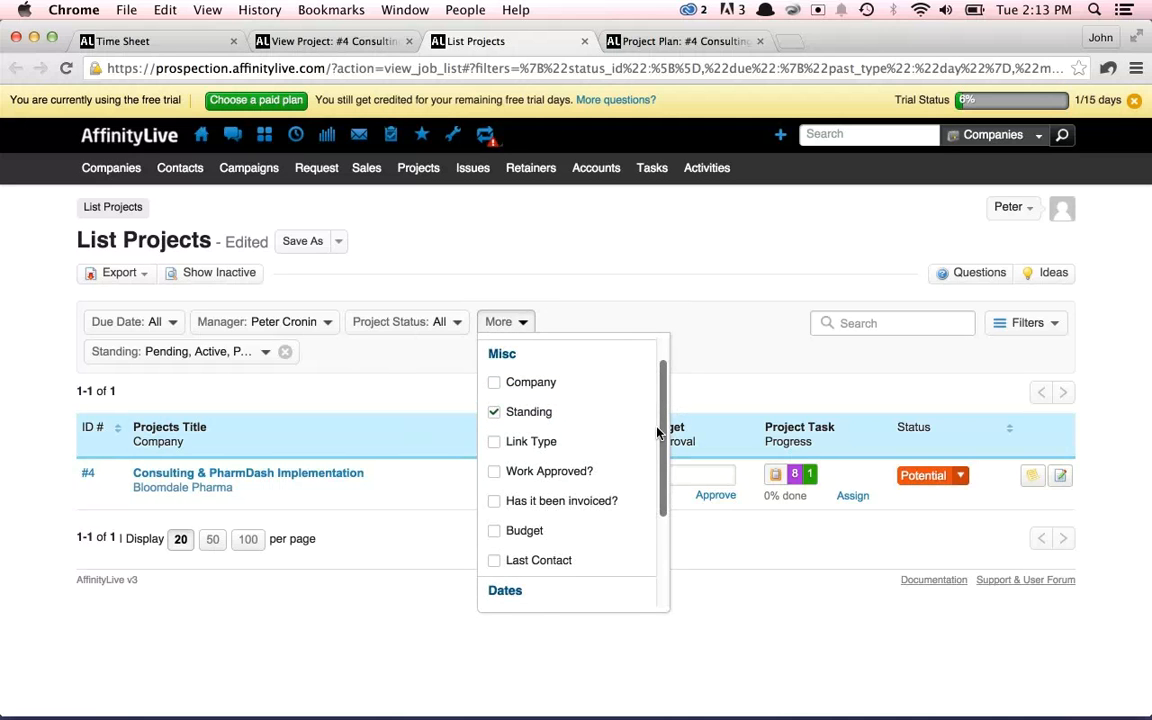
pyautogui.moveTo(658, 434); pyautogui.dragTo(660, 408)
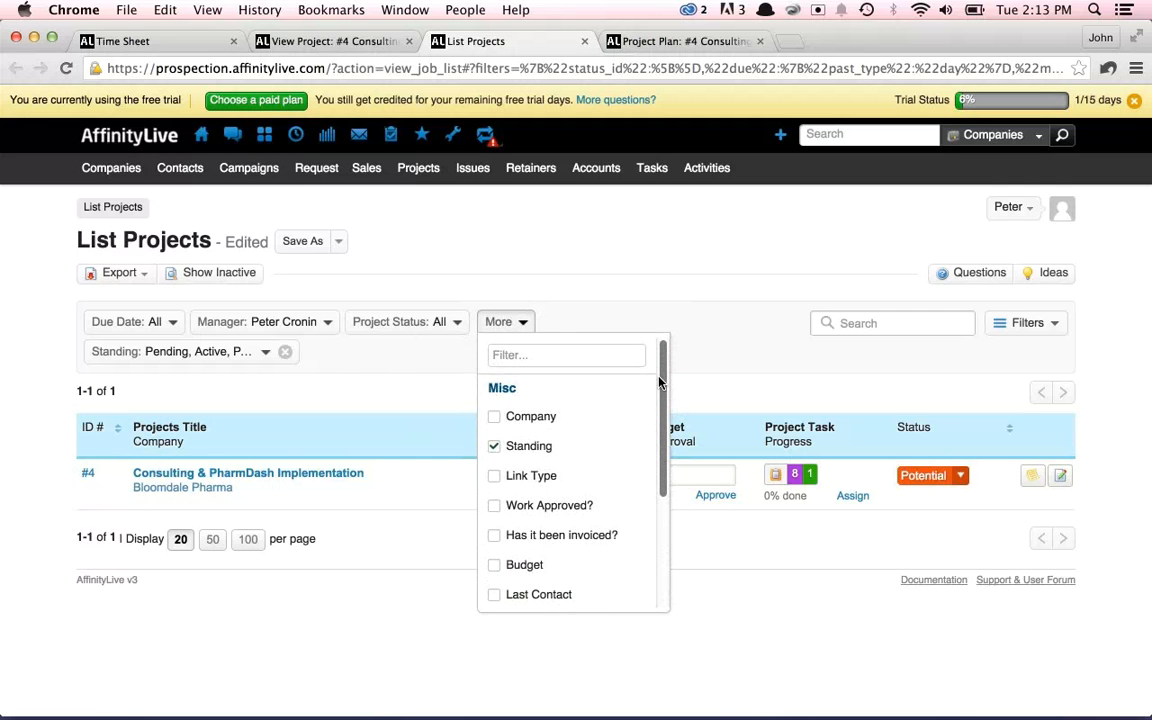
pyautogui.click(623, 303)
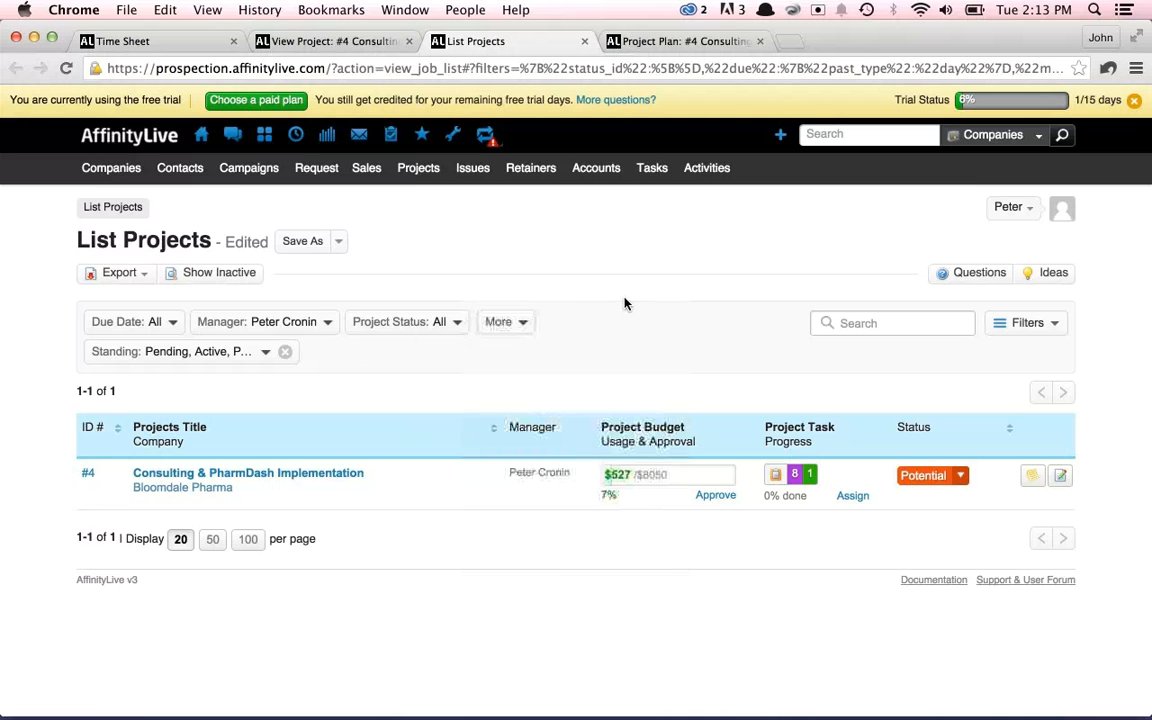
pyautogui.click(519, 323)
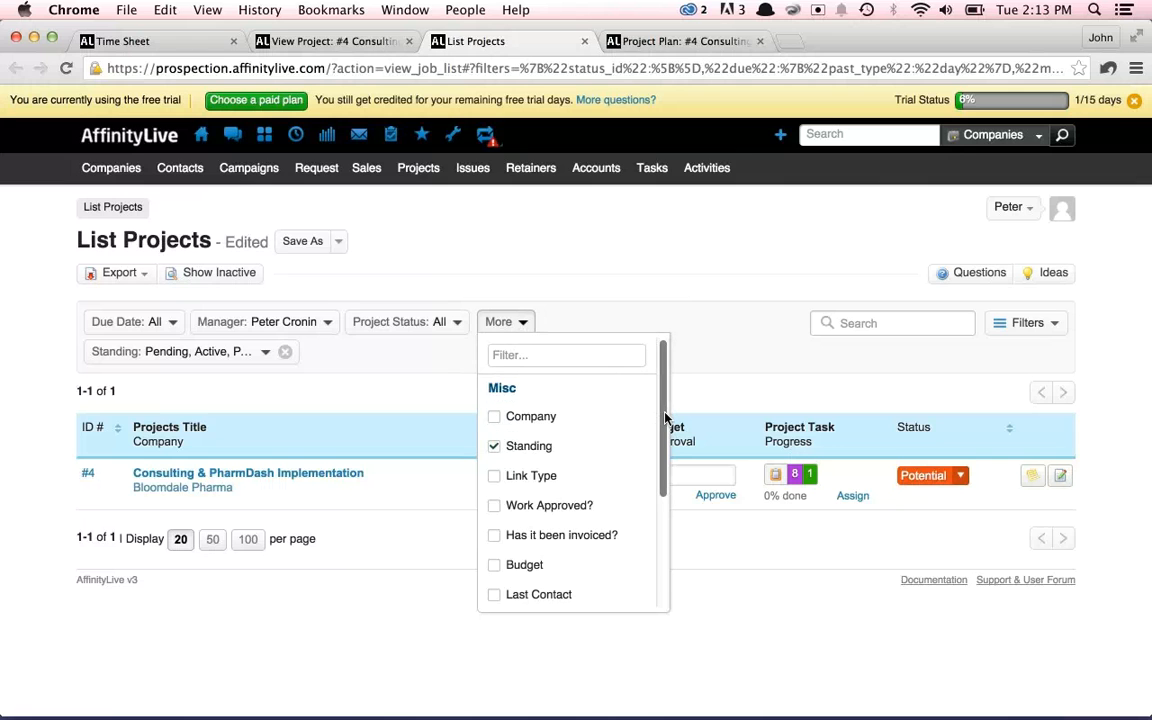
pyautogui.moveTo(665, 418); pyautogui.dragTo(665, 476)
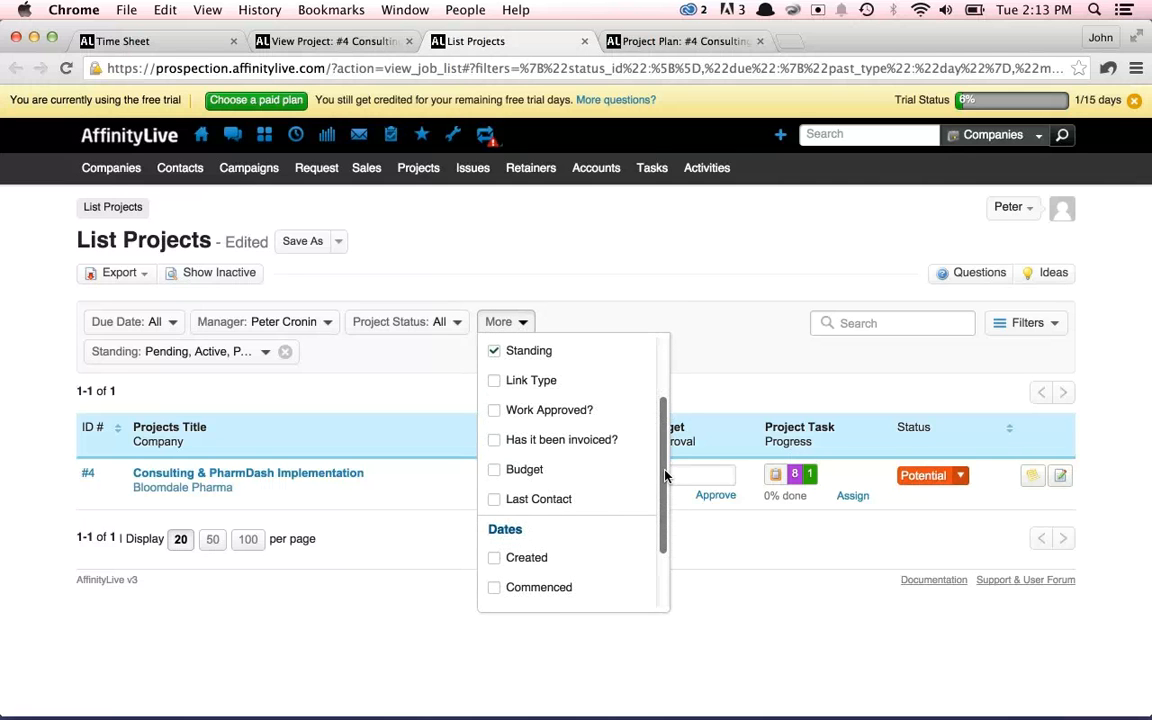
pyautogui.moveTo(665, 476); pyautogui.dragTo(663, 406)
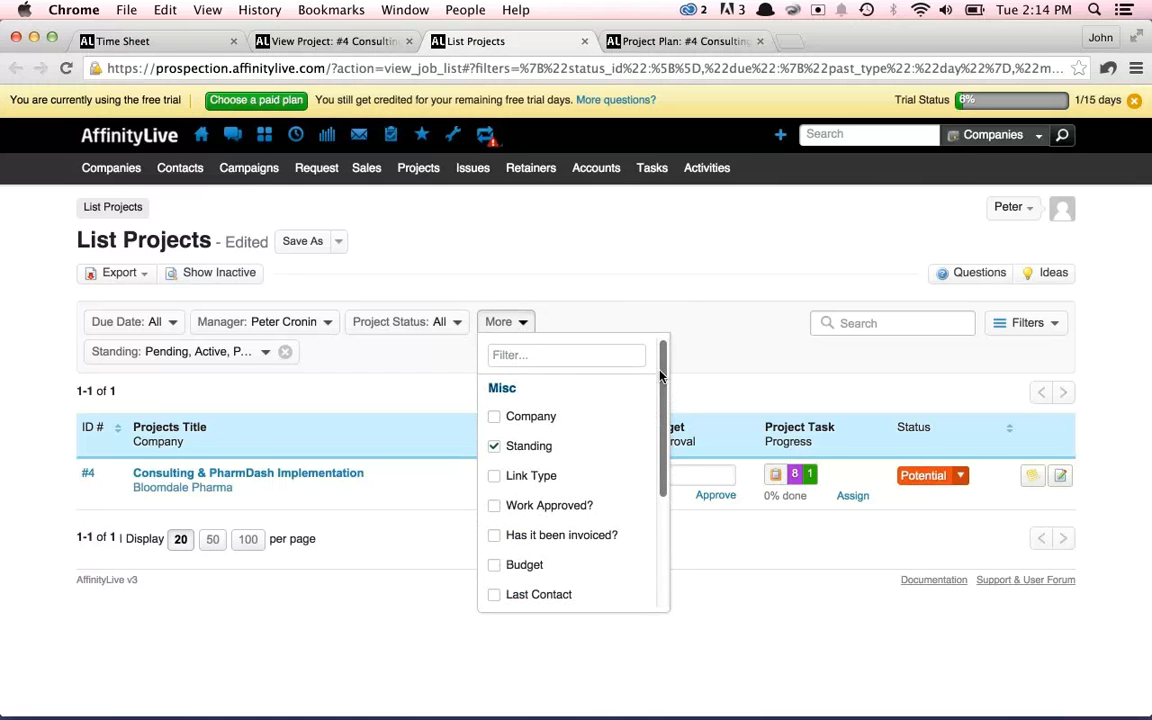
pyautogui.click(656, 309)
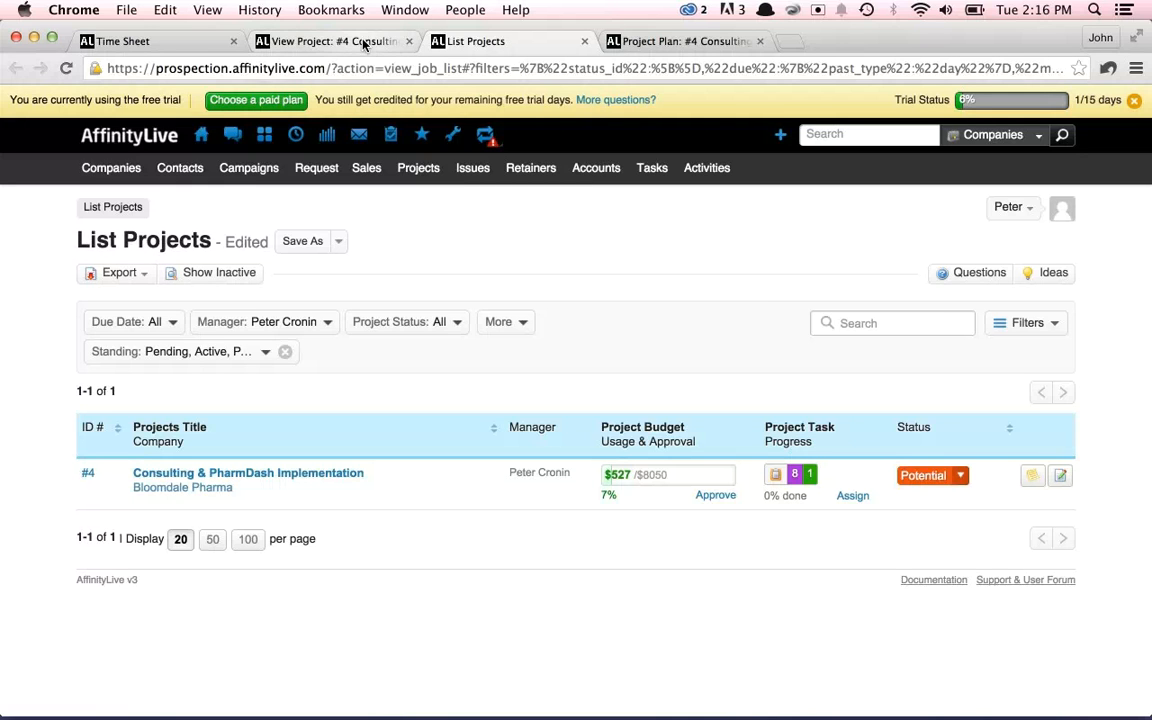
# Return to the project overview and start a new meeting activity against the Investigation milestone's Market Analysis task
pyautogui.click(330, 41)
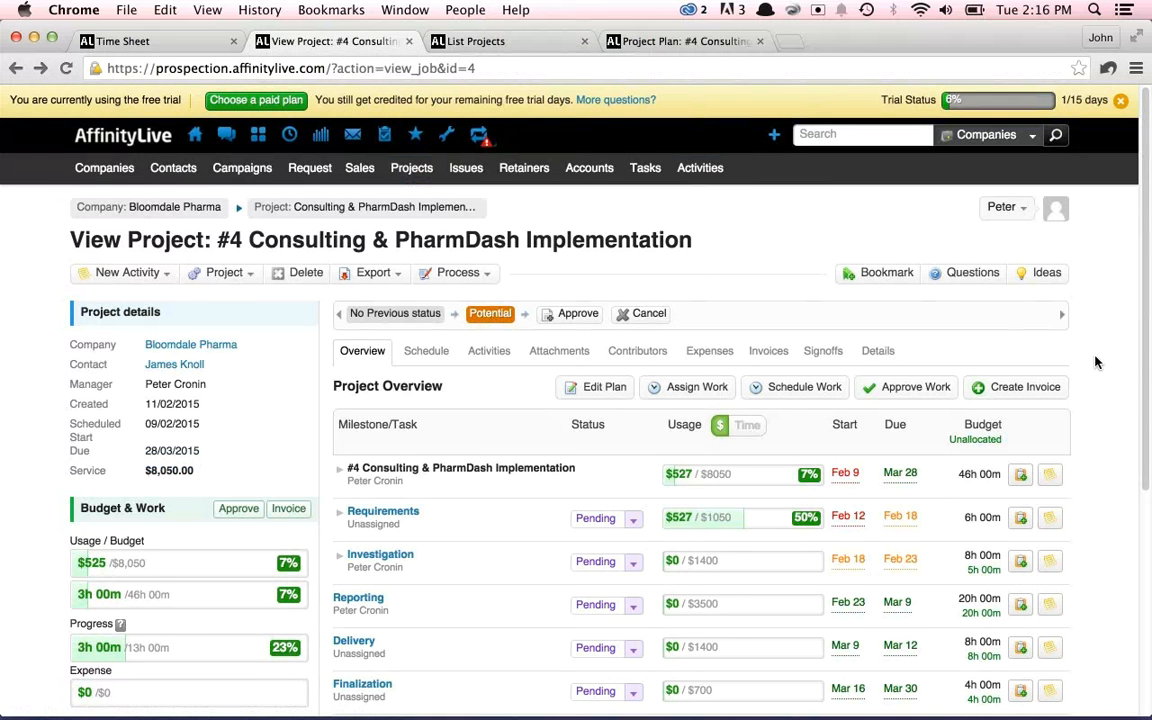
pyautogui.scroll(-3, 1095, 362)
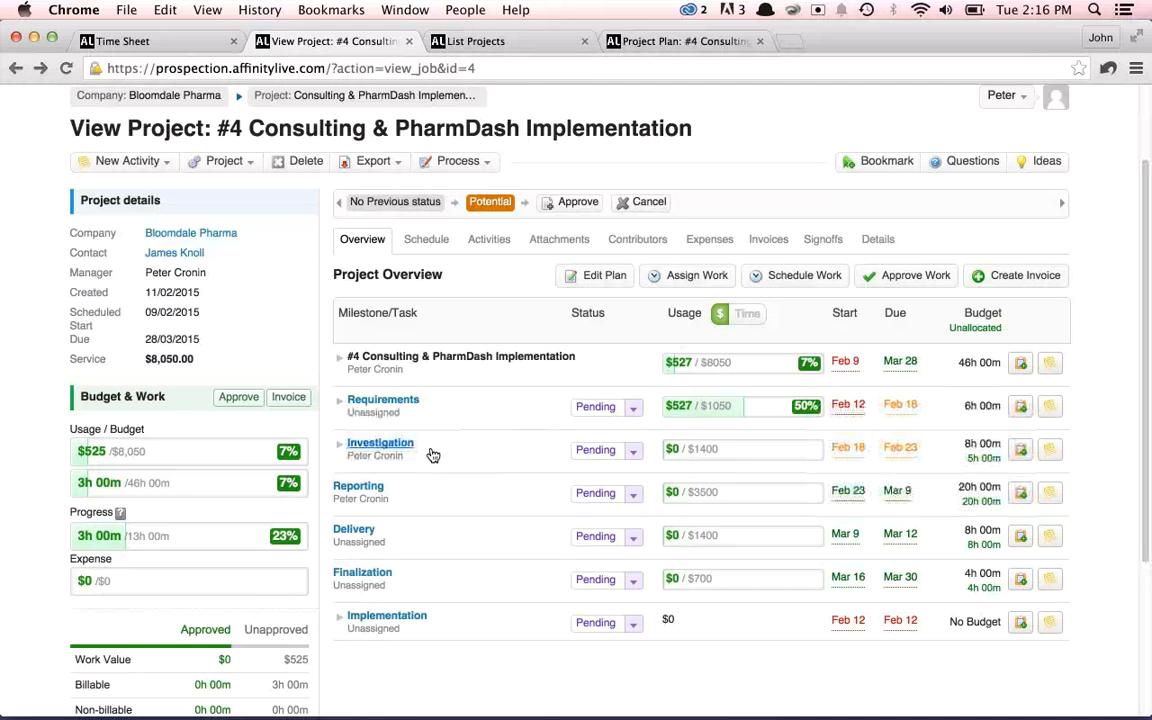
pyautogui.click(340, 451)
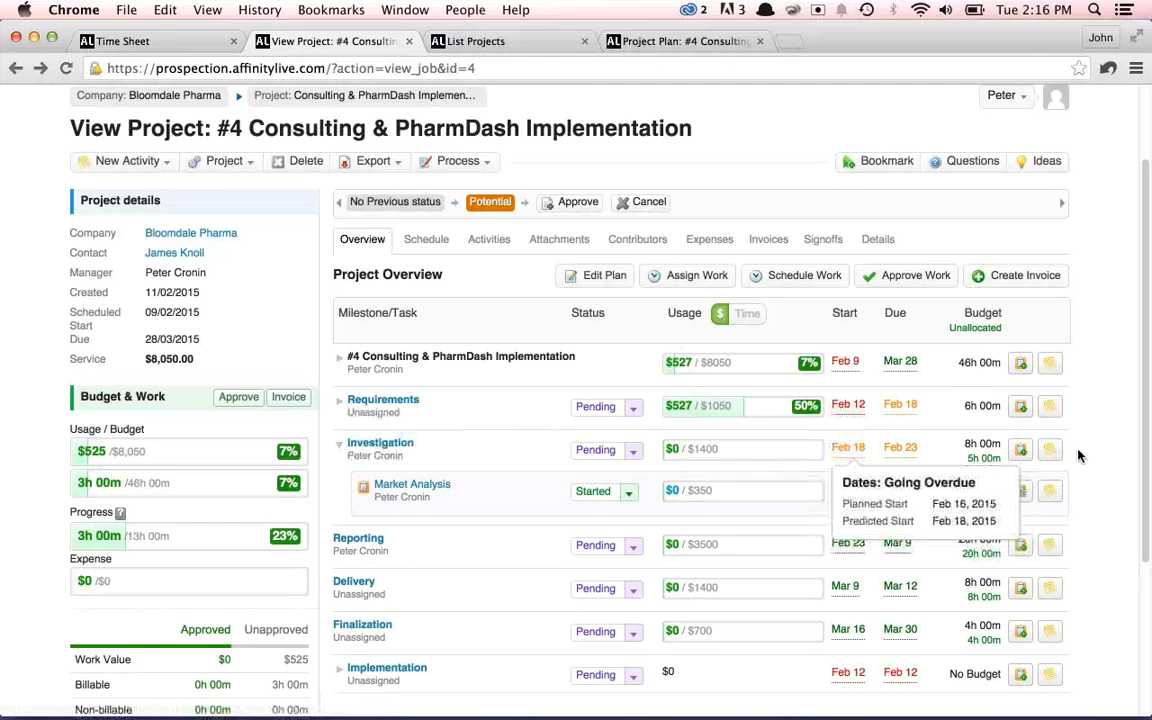
pyautogui.click(1050, 496)
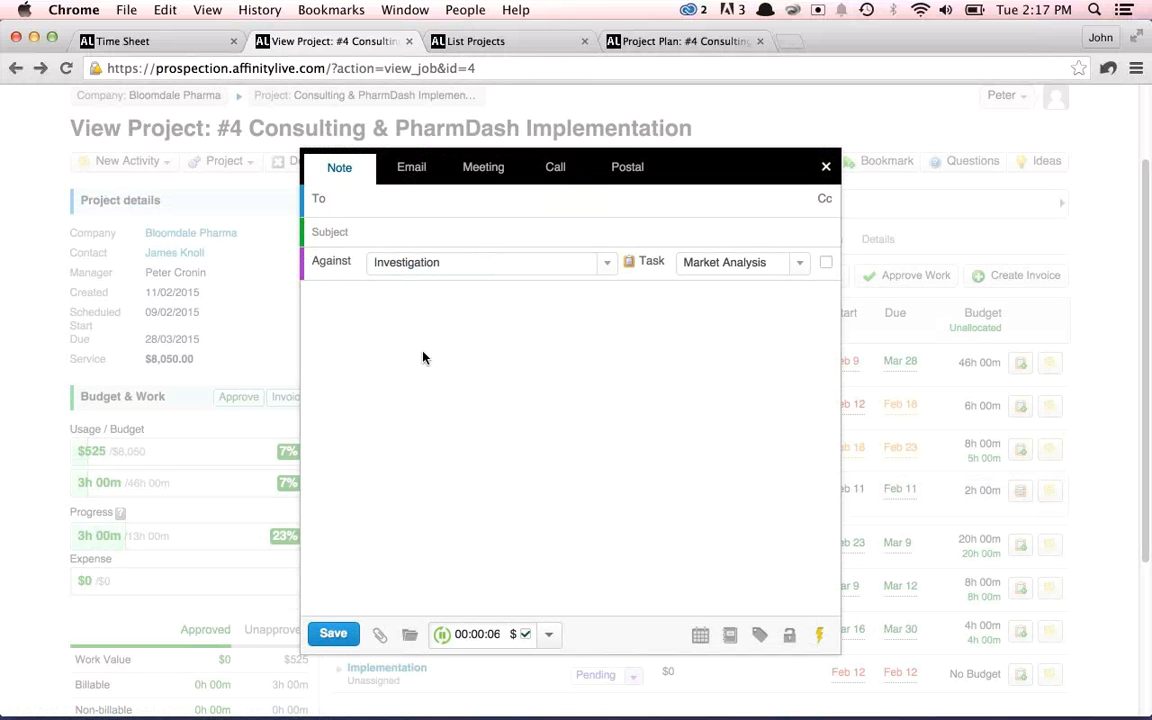
pyautogui.click(482, 177)
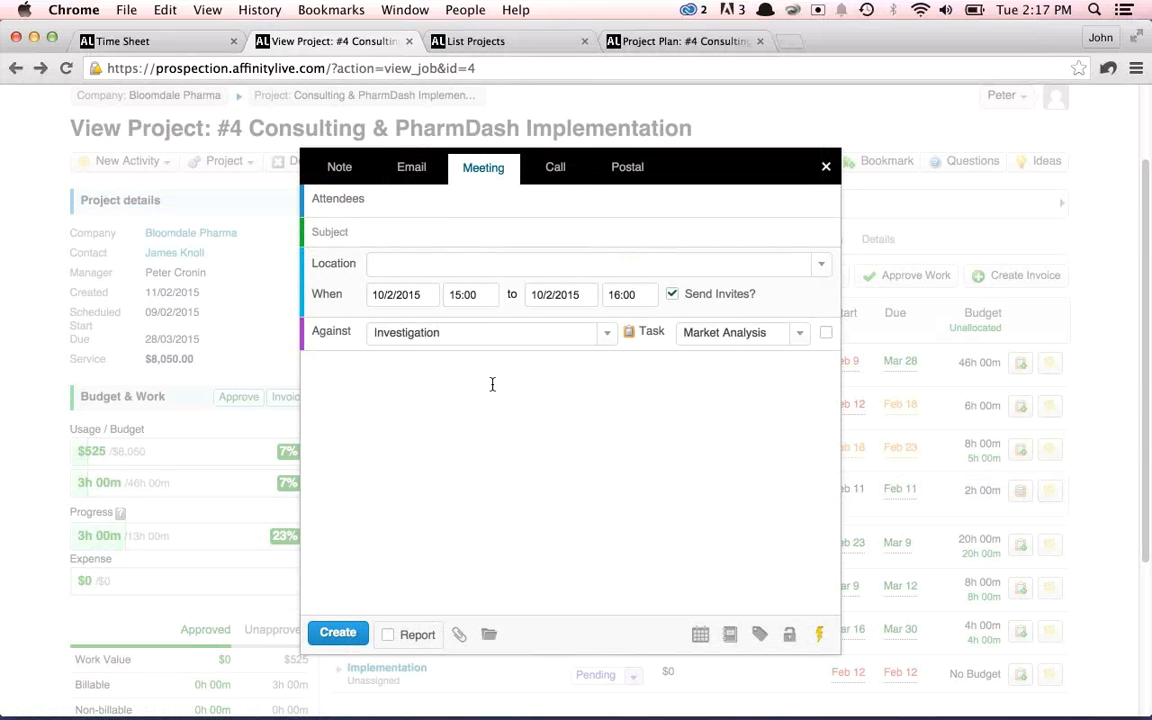
# Add the client contact as the meeting's attendee and set its subject to "Meeting to discuss trends"
pyautogui.click(429, 201)
pyautogui.write('james')
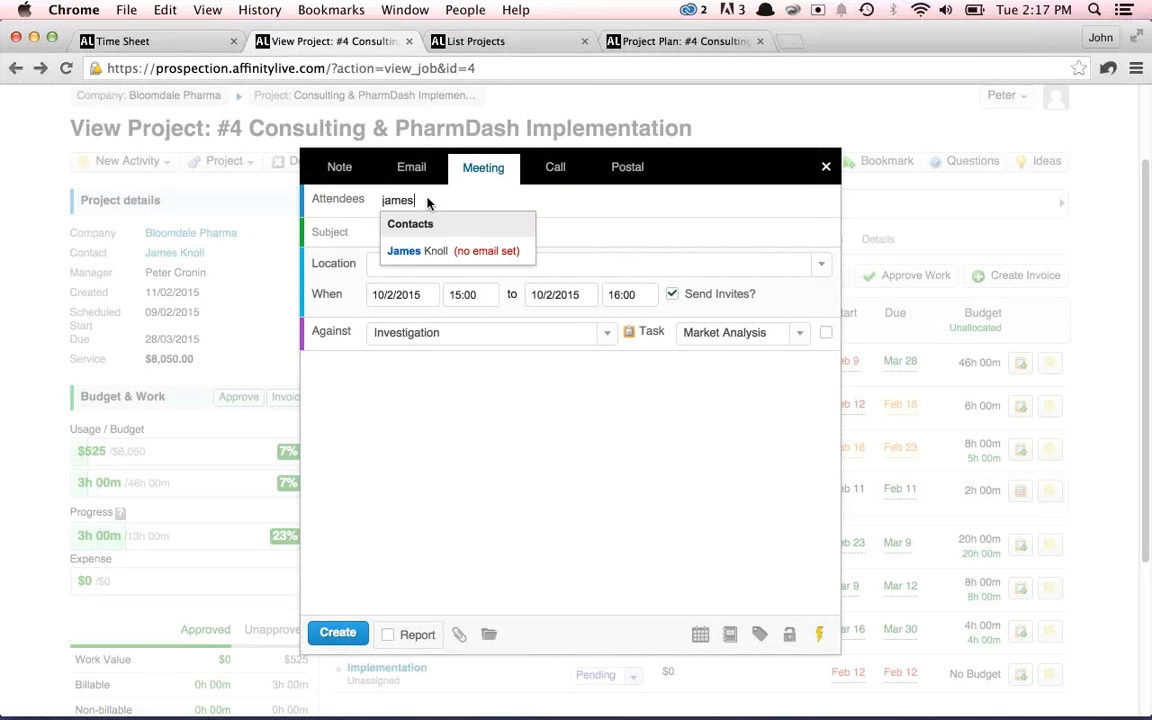
pyautogui.click(405, 249)
pyautogui.click(405, 232)
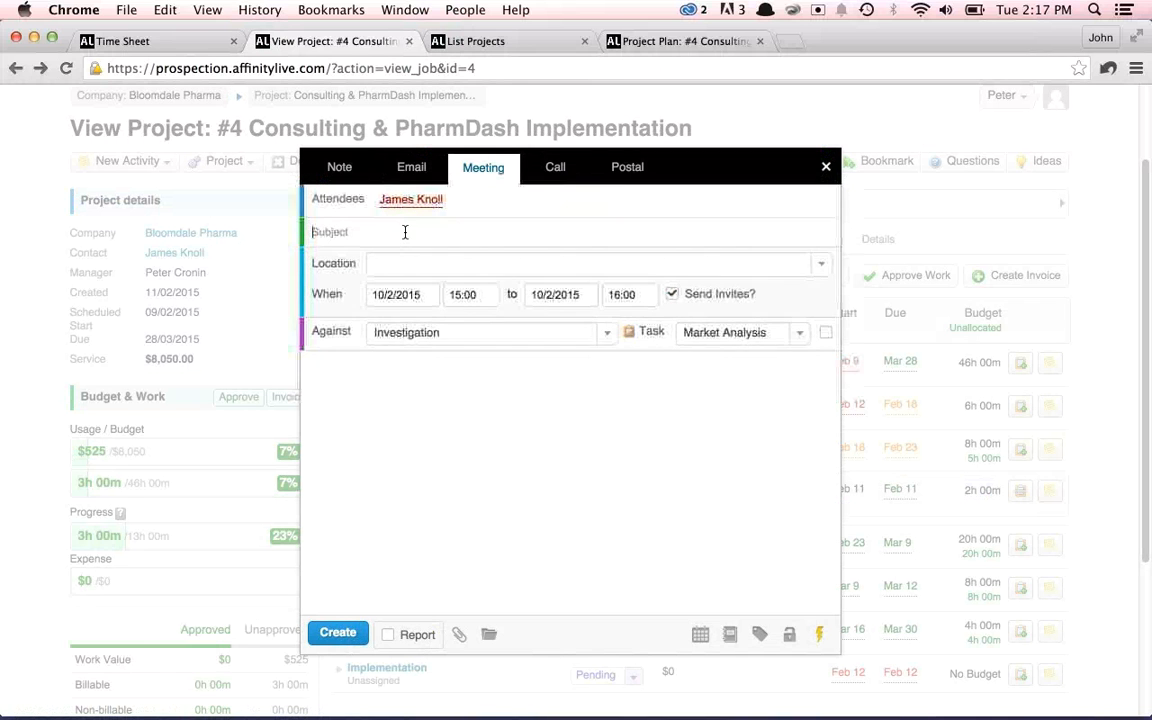
pyautogui.write('Meeting ')
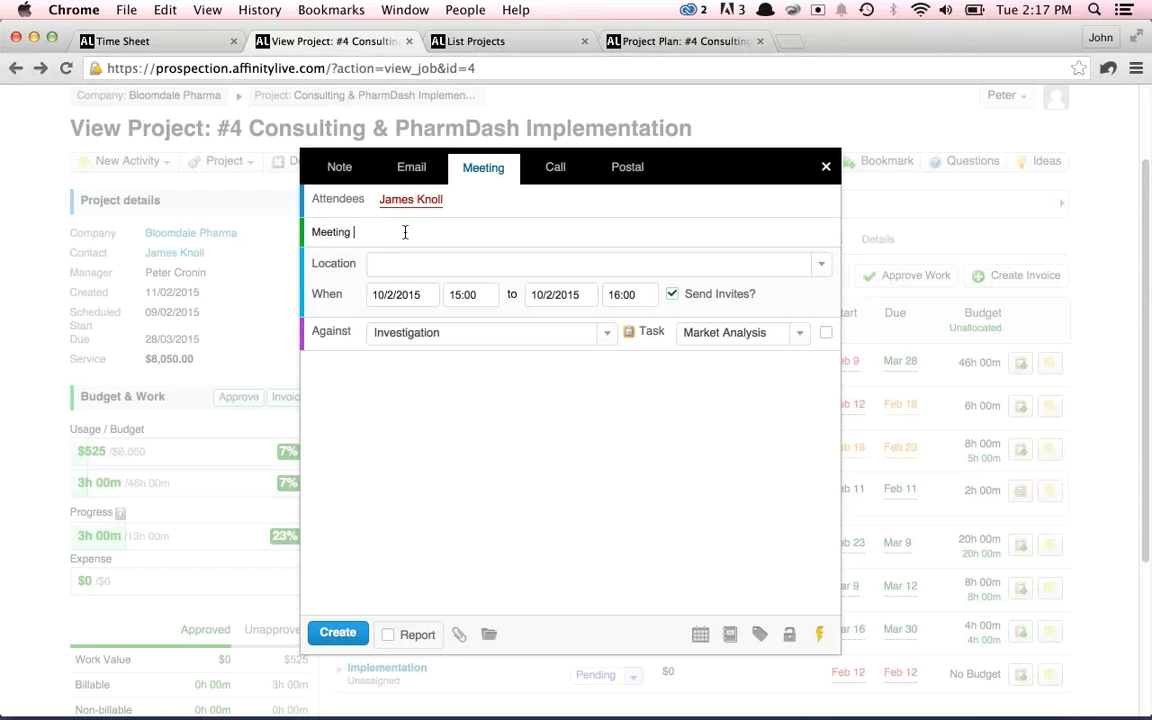
pyautogui.write('to discuss trends')
pyautogui.click(555, 419)
# Include a meeting report logging 1 billable hour with the text "Went well", and create the meeting
pyautogui.click(388, 634)
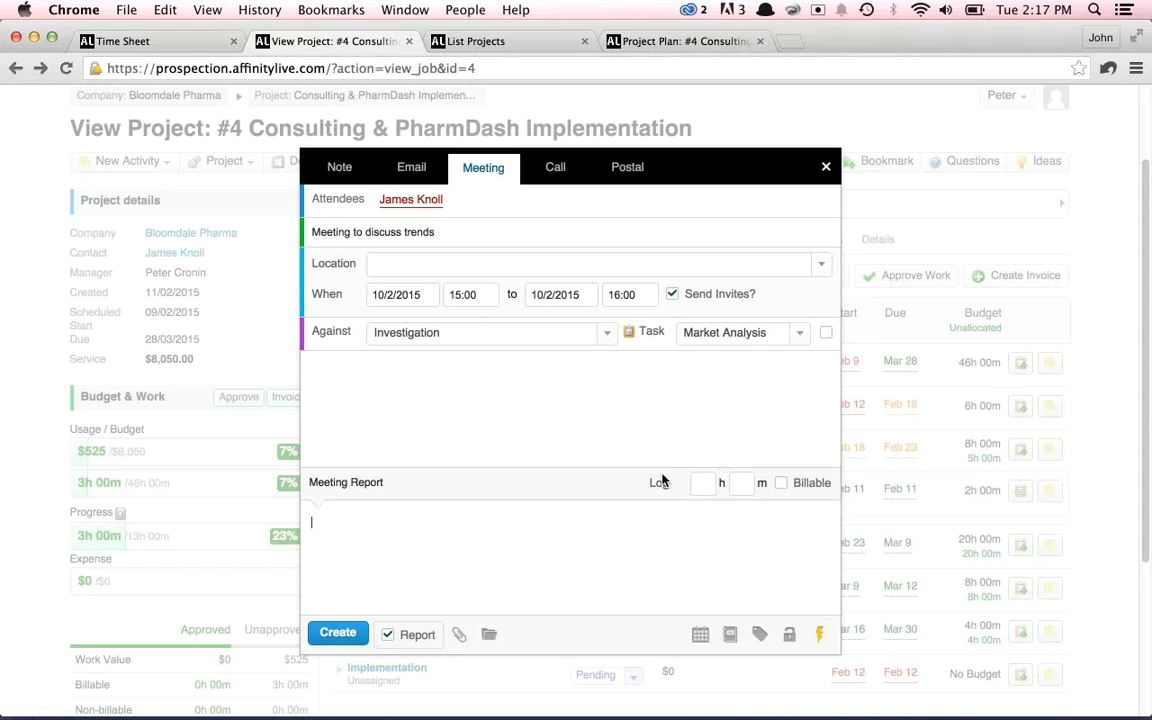
pyautogui.click(698, 478)
pyautogui.write('1')
pyautogui.click(781, 484)
pyautogui.click(605, 525)
pyautogui.write('Went well')
pyautogui.click(338, 630)
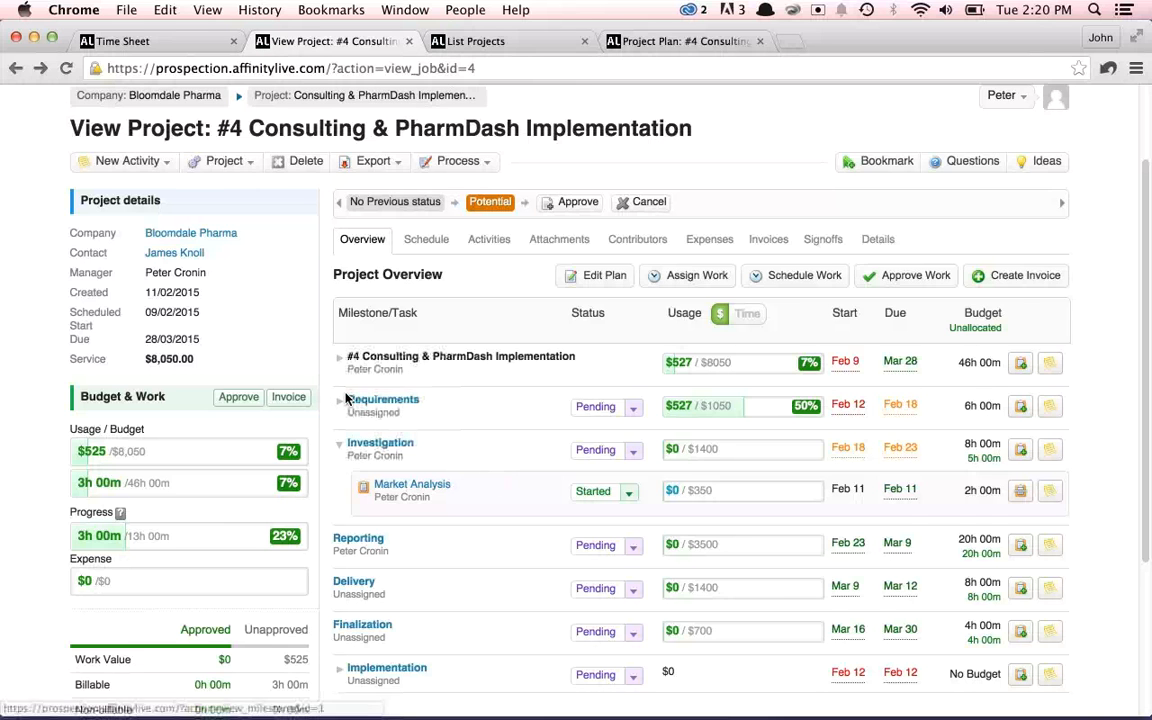
pyautogui.scroll(3, 345, 395)
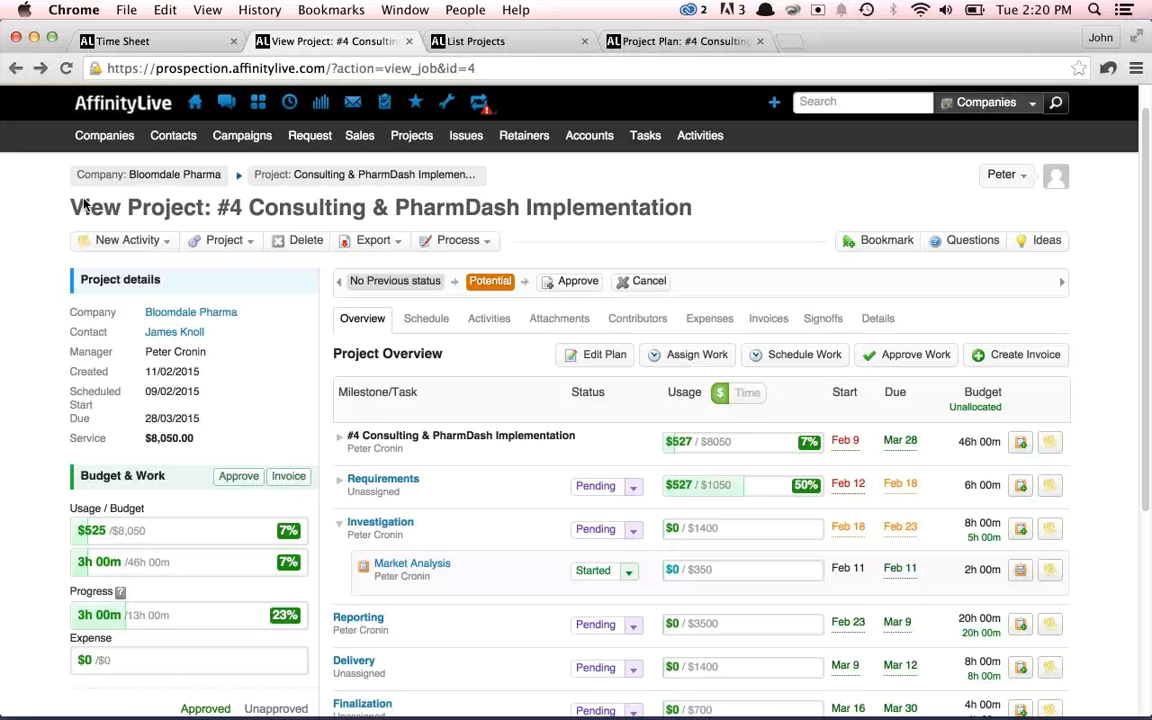
pyautogui.press('Return')
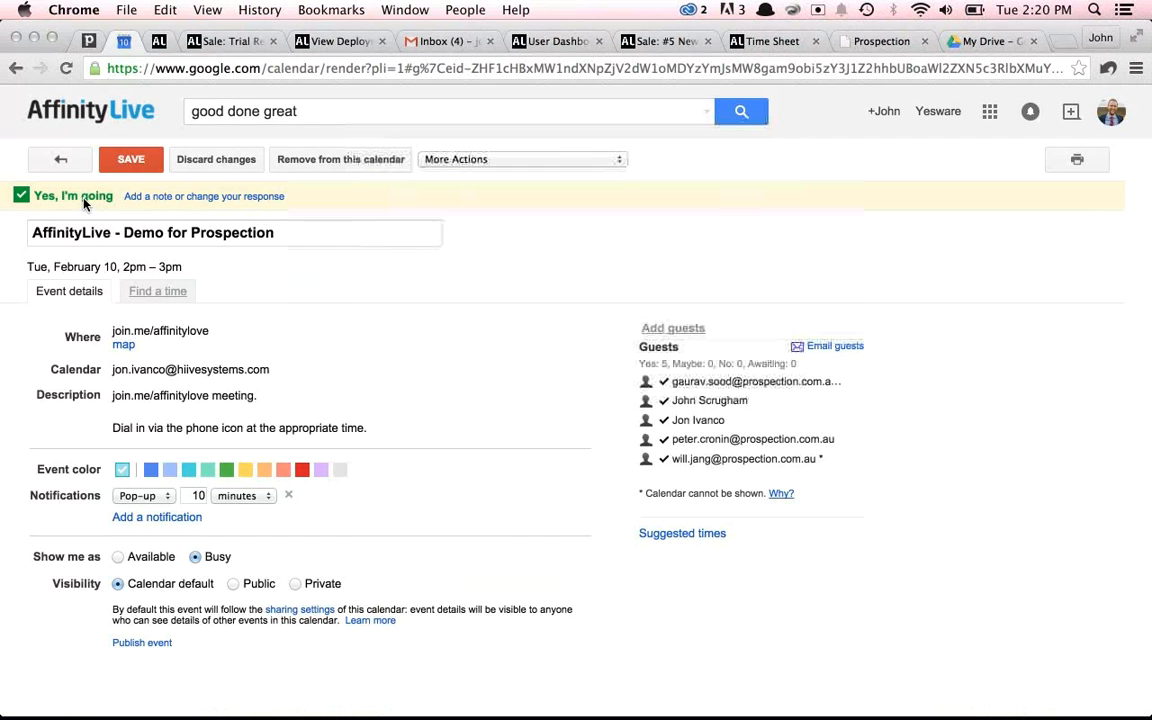
pyautogui.click(781, 45)
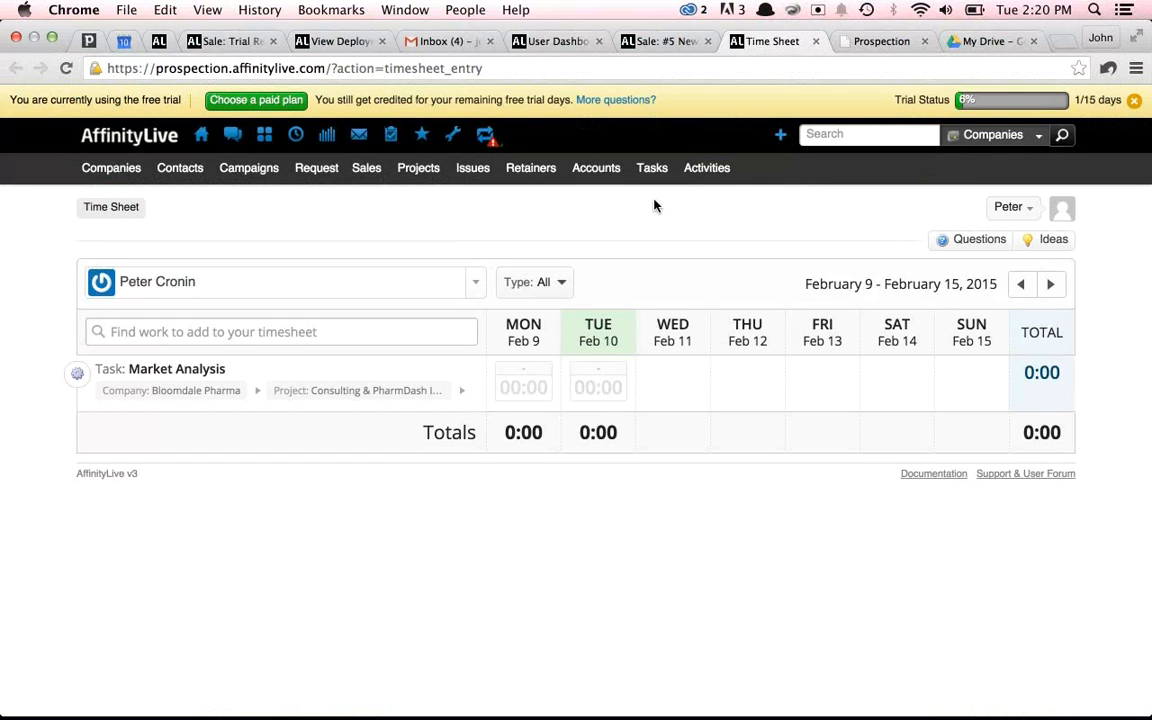
pyautogui.hotkey('ctrl', 'Right')
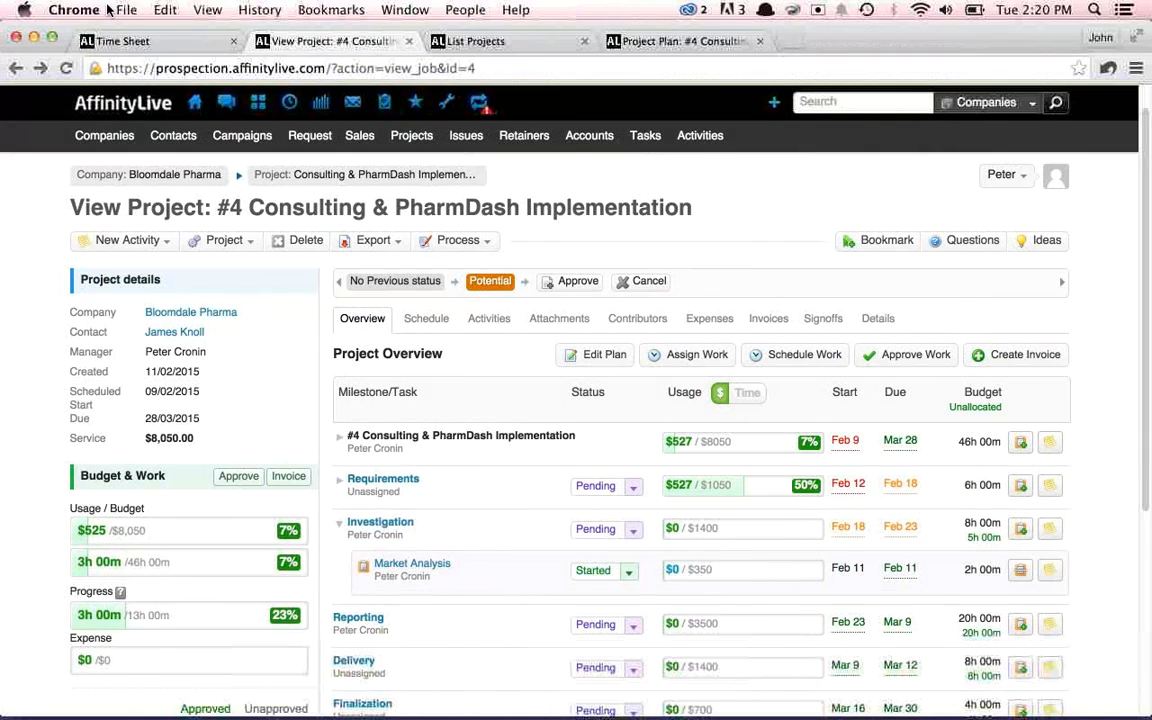
# Reload the weekly time sheet and check the Feb 10 activity logged against the Market Analysis task
pyautogui.click(145, 41)
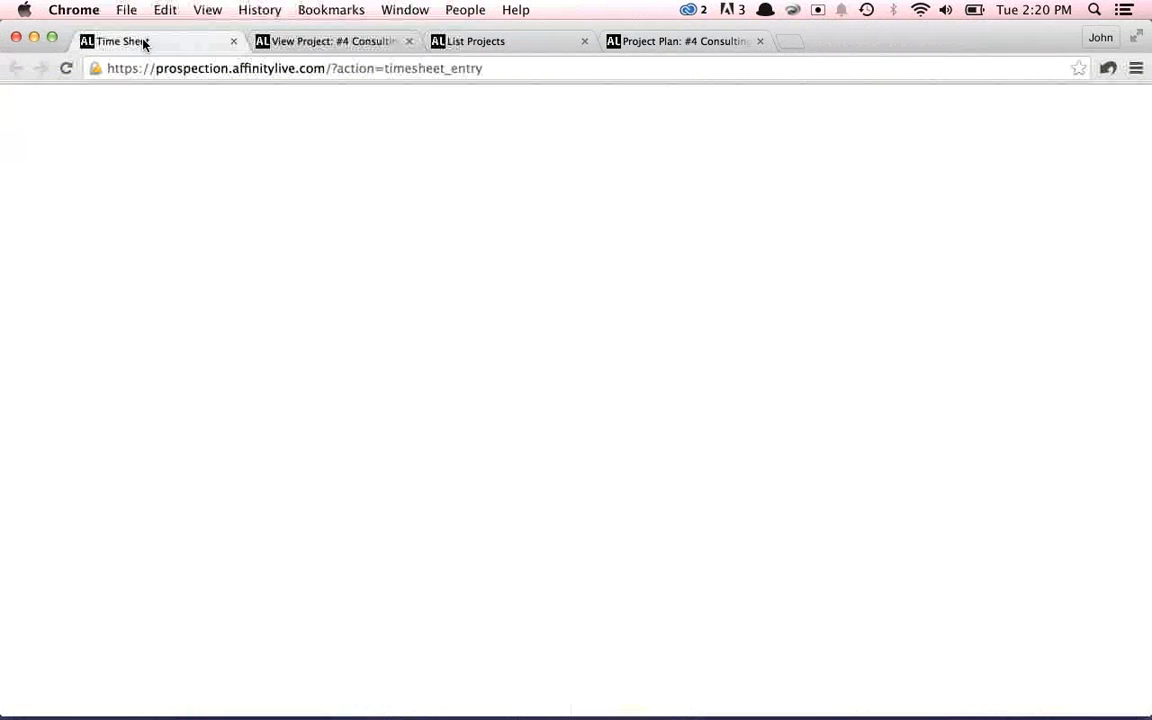
pyautogui.click(66, 68)
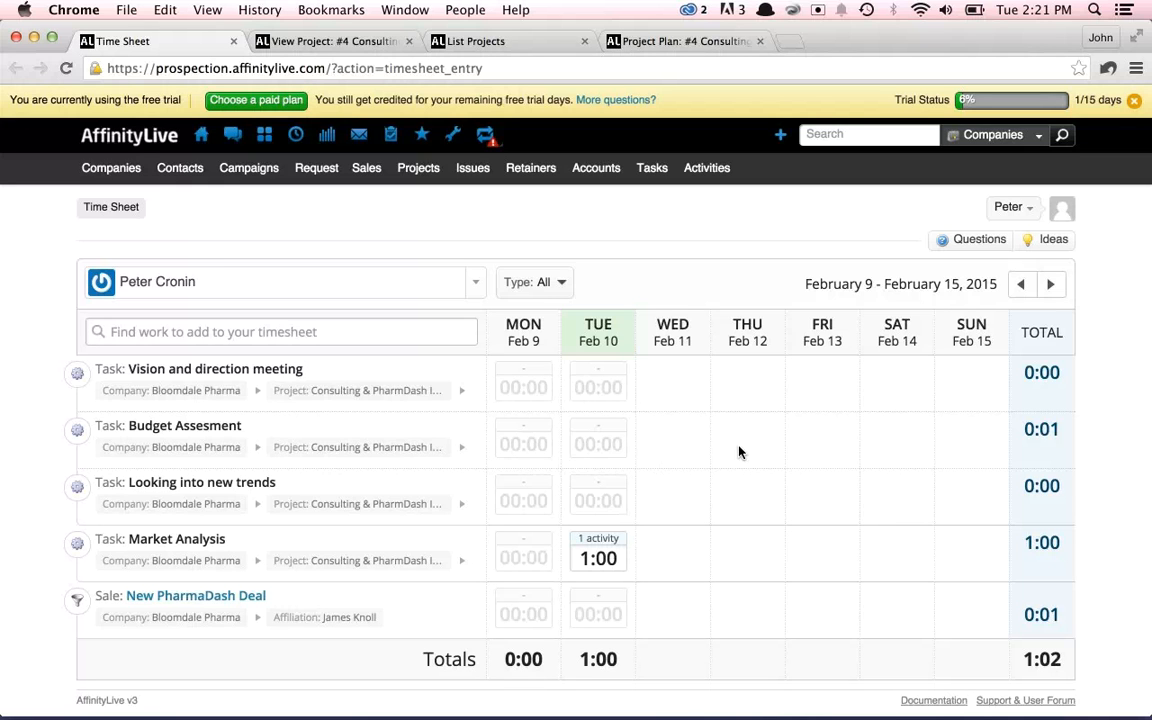
pyautogui.click(614, 538)
# Load demo.affinitylive.com in a new browser tab
pyautogui.click(790, 46)
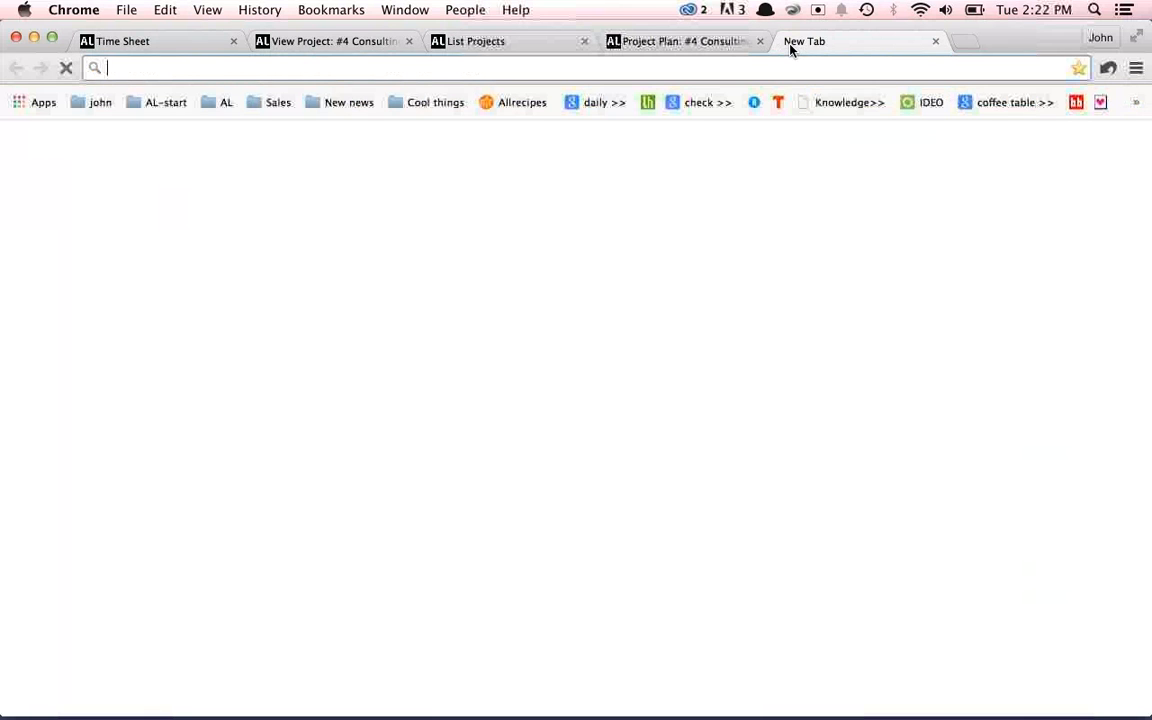
pyautogui.write('de')
pyautogui.press('Return')
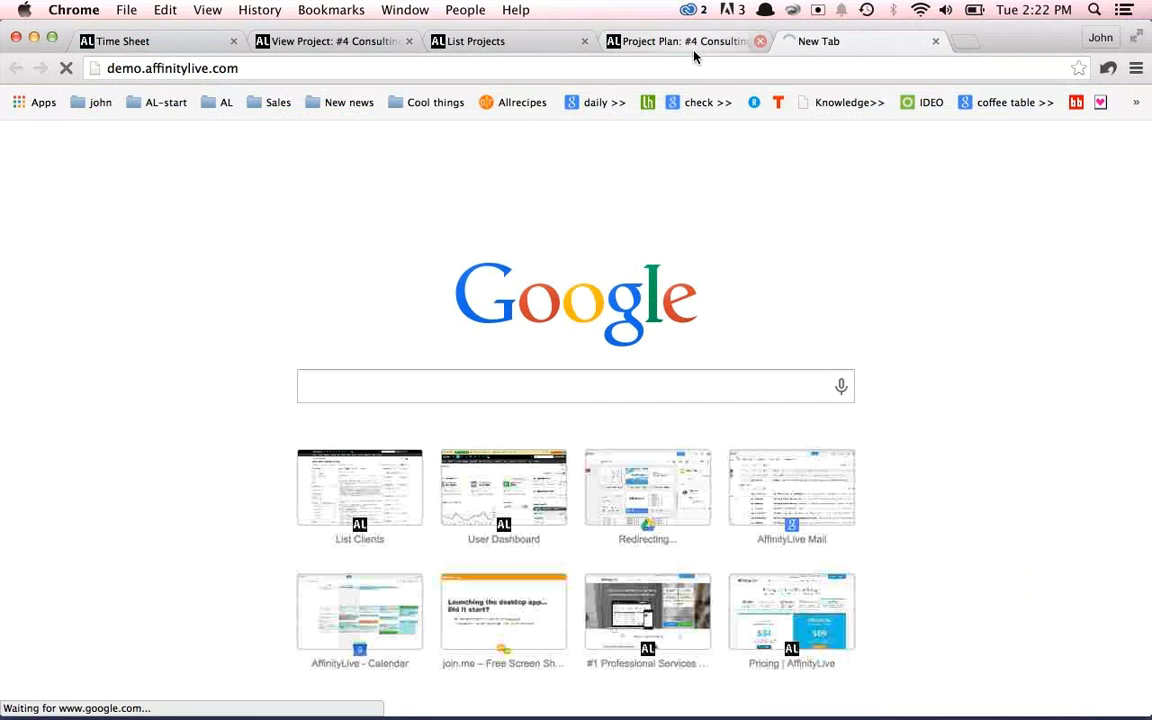
pyautogui.click(622, 41)
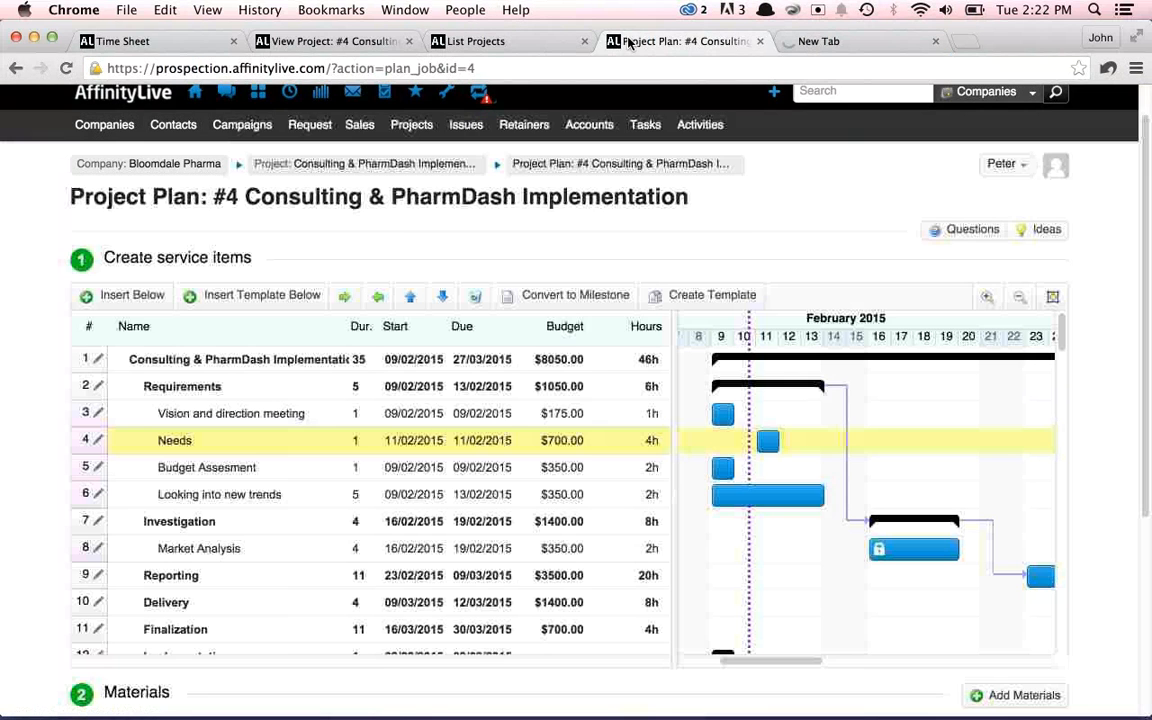
pyautogui.click(475, 41)
pyautogui.click(330, 41)
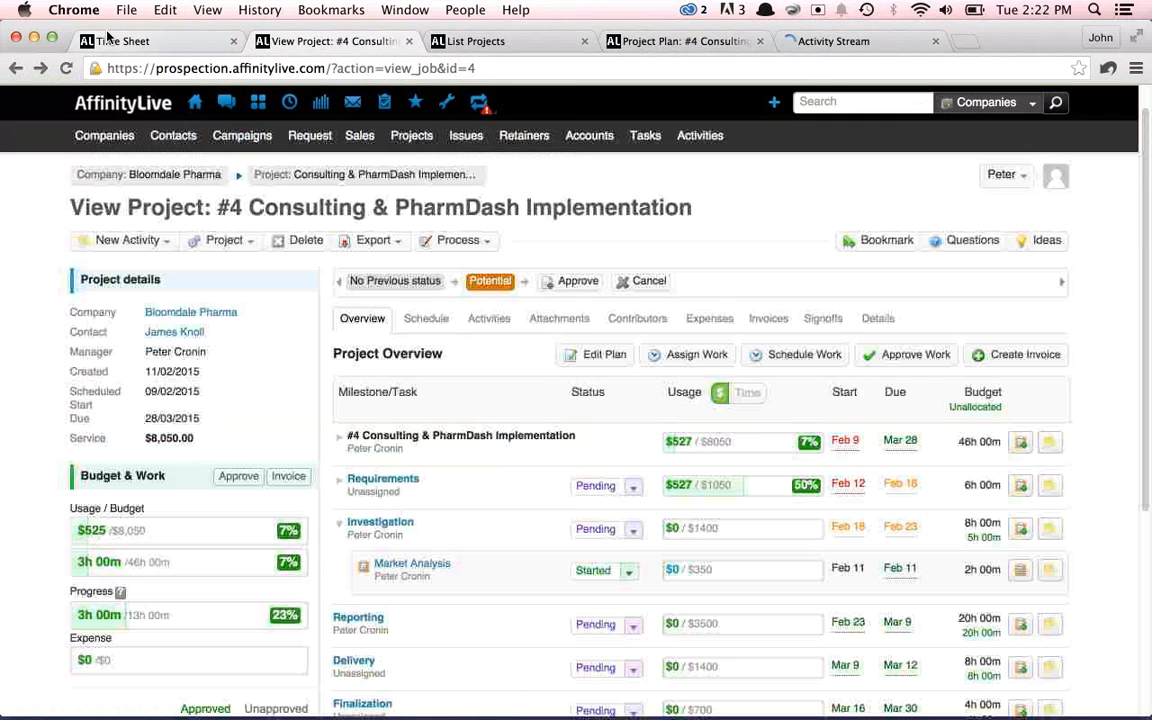
pyautogui.click(140, 41)
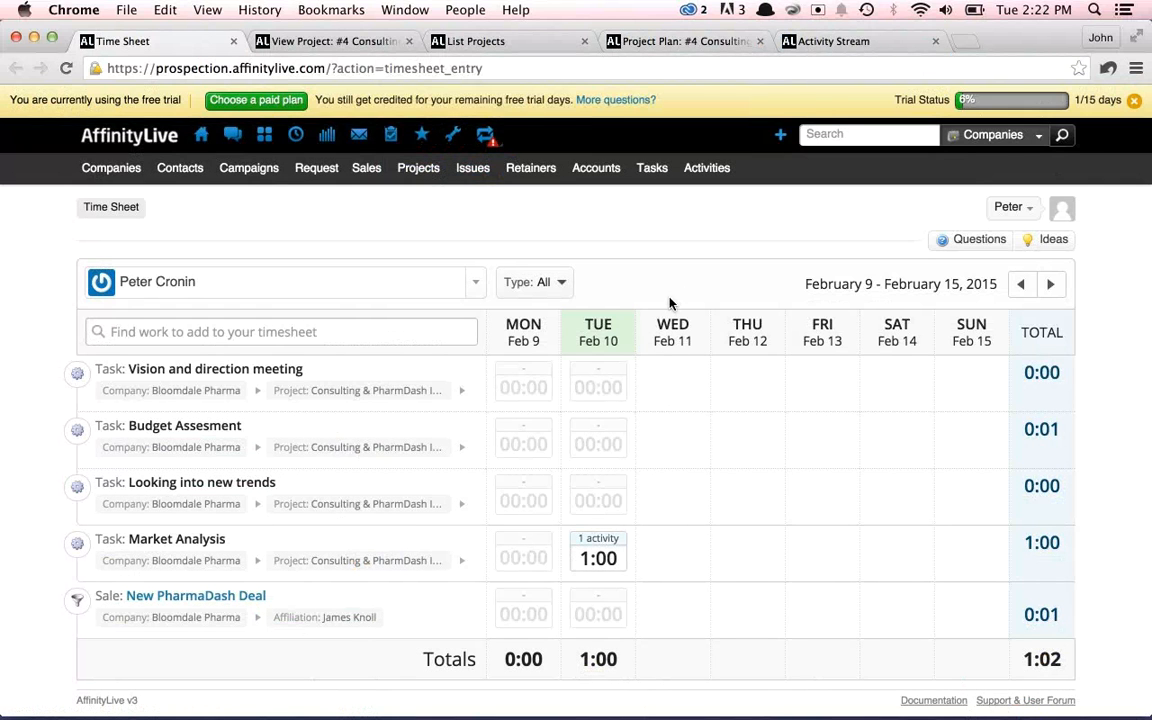
# Switch to the demo account's tab and open its time sheet
pyautogui.click(825, 43)
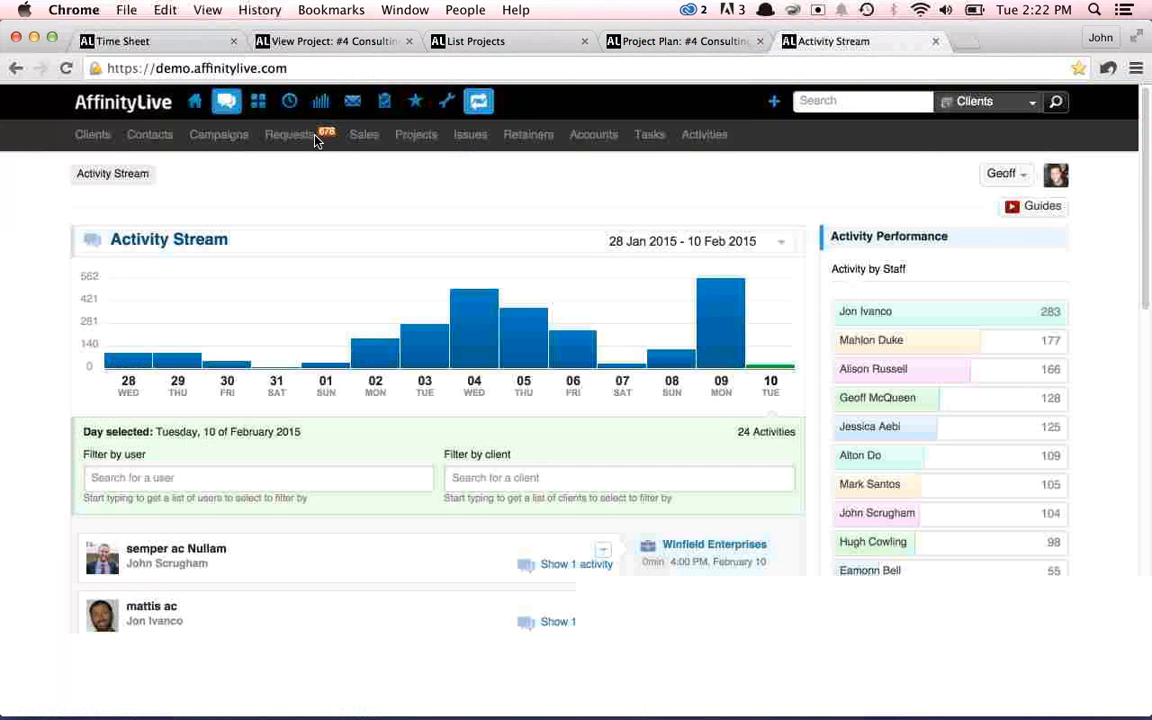
pyautogui.moveTo(289, 103)
pyautogui.click(283, 138)
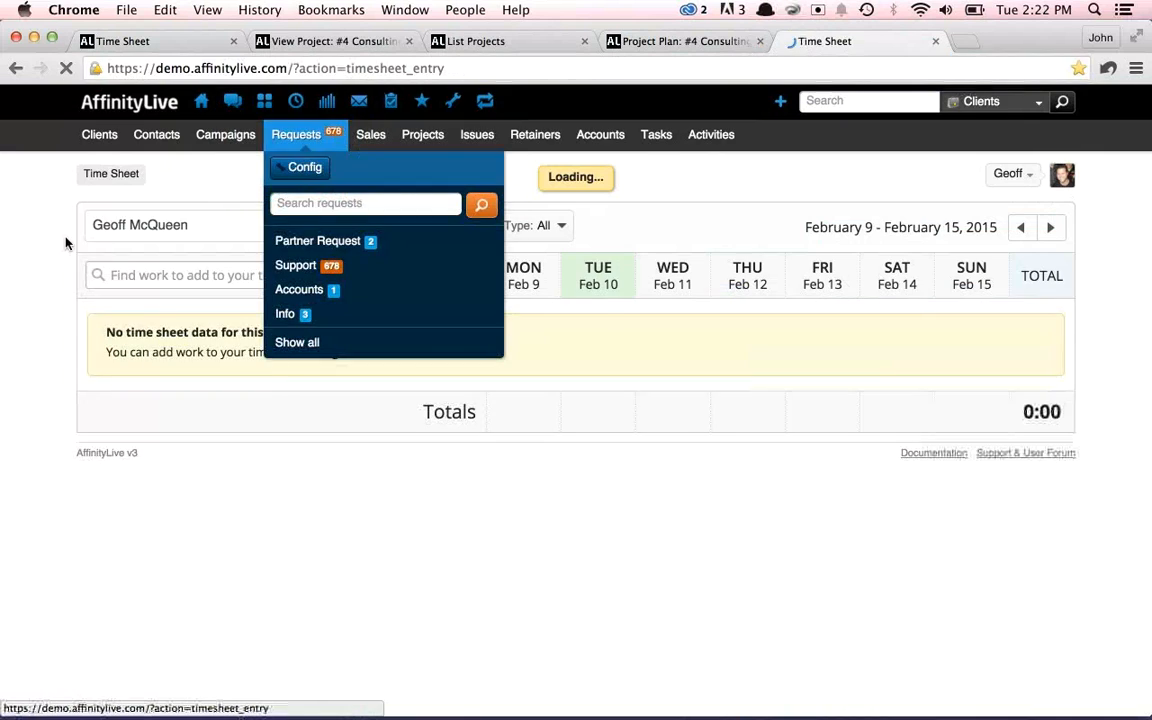
# Examine the suggested time entries in the demo time sheet, going back week by week to January 26 - February 1, 2015
pyautogui.scroll(-2, 992, 157)
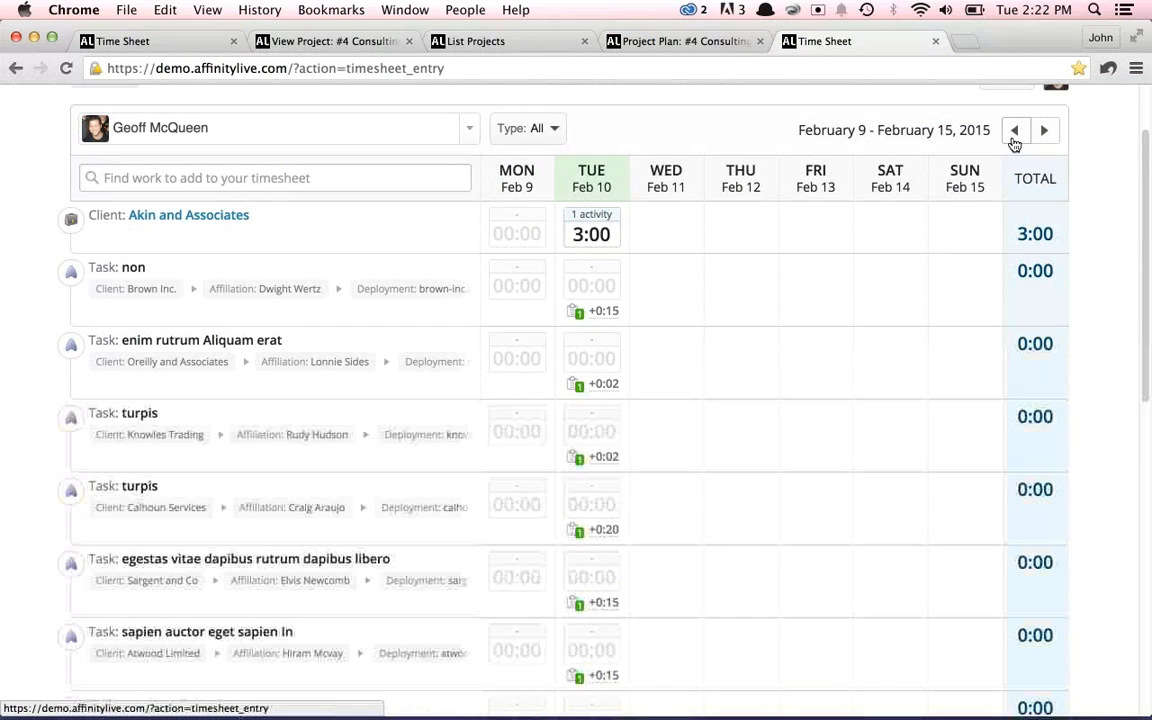
pyautogui.click(1018, 134)
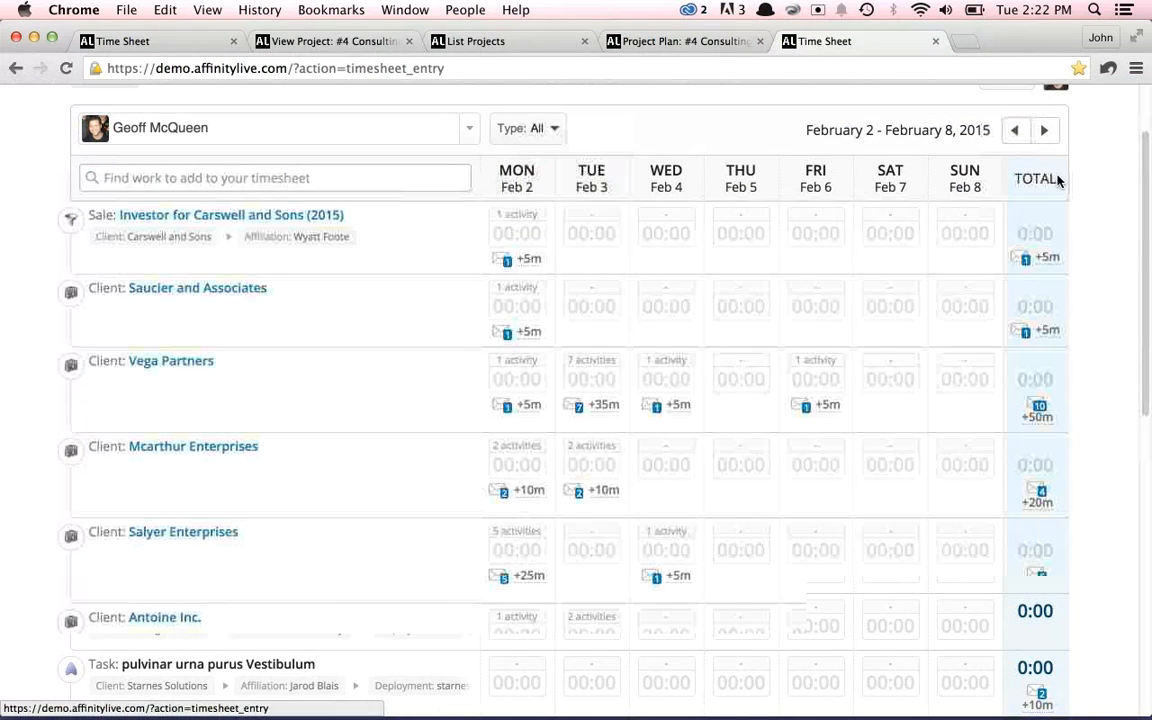
pyautogui.scroll(-1, 1068, 391)
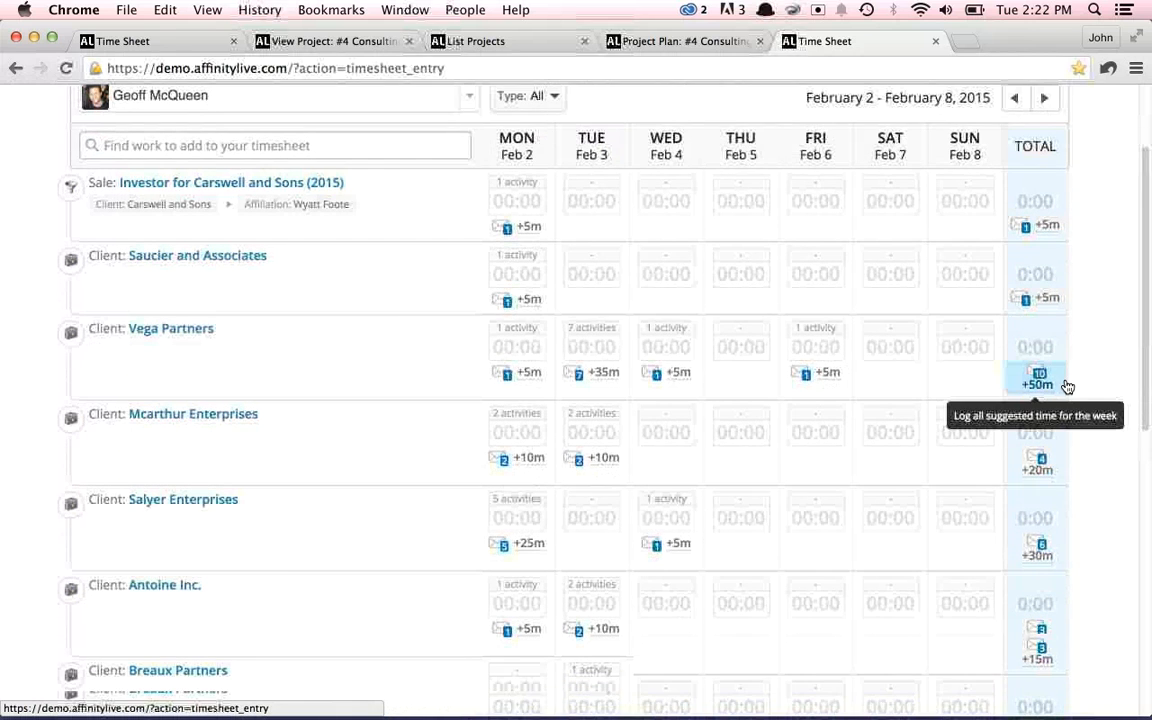
pyautogui.scroll(-3, 828, 380)
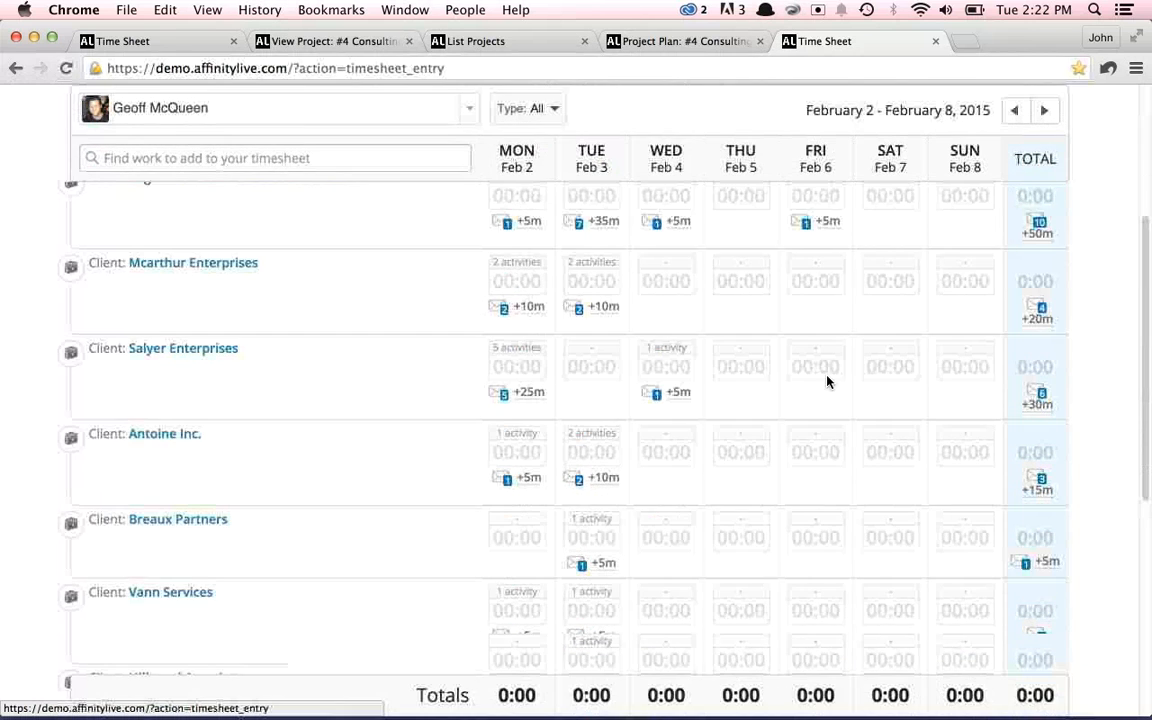
pyautogui.scroll(-7, 828, 380)
pyautogui.click(1019, 115)
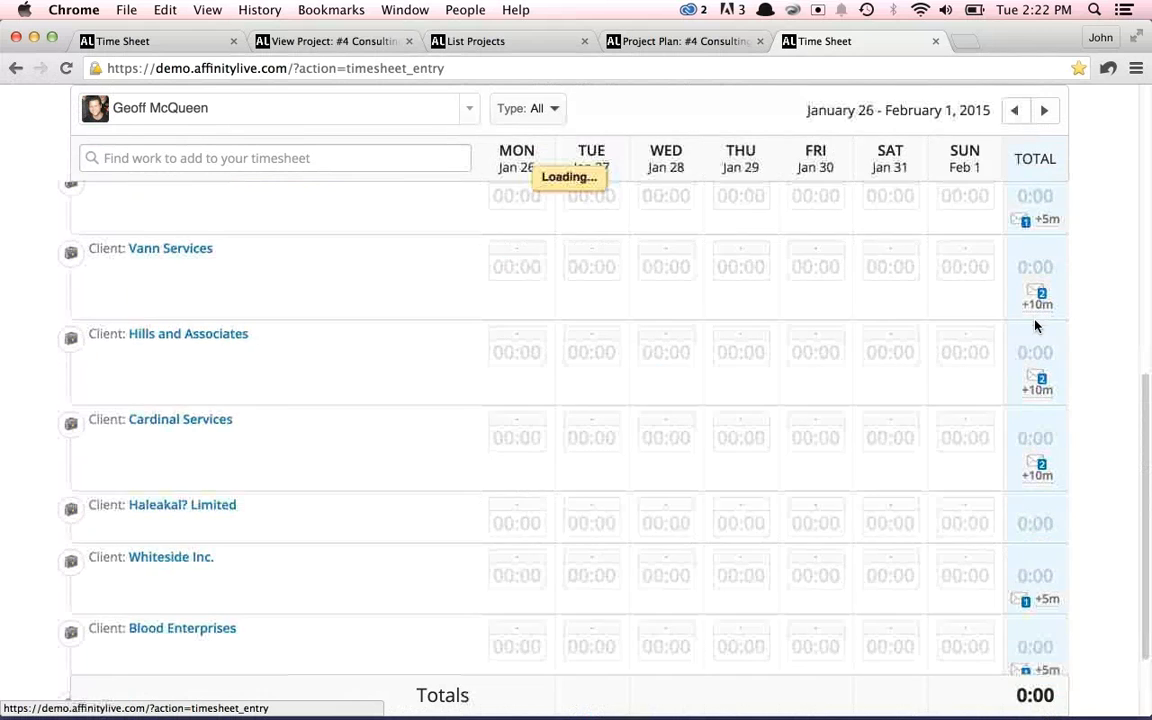
pyautogui.scroll(-5, 500, 300)
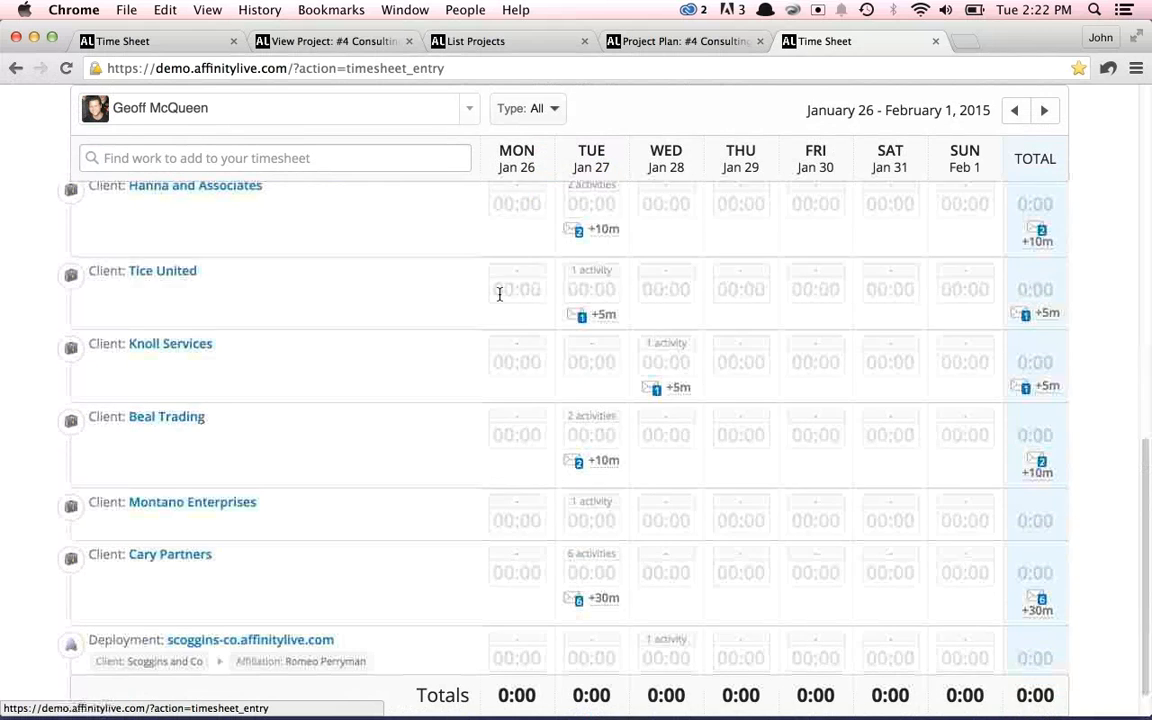
pyautogui.scroll(12, 500, 300)
pyautogui.scroll(3, 500, 300)
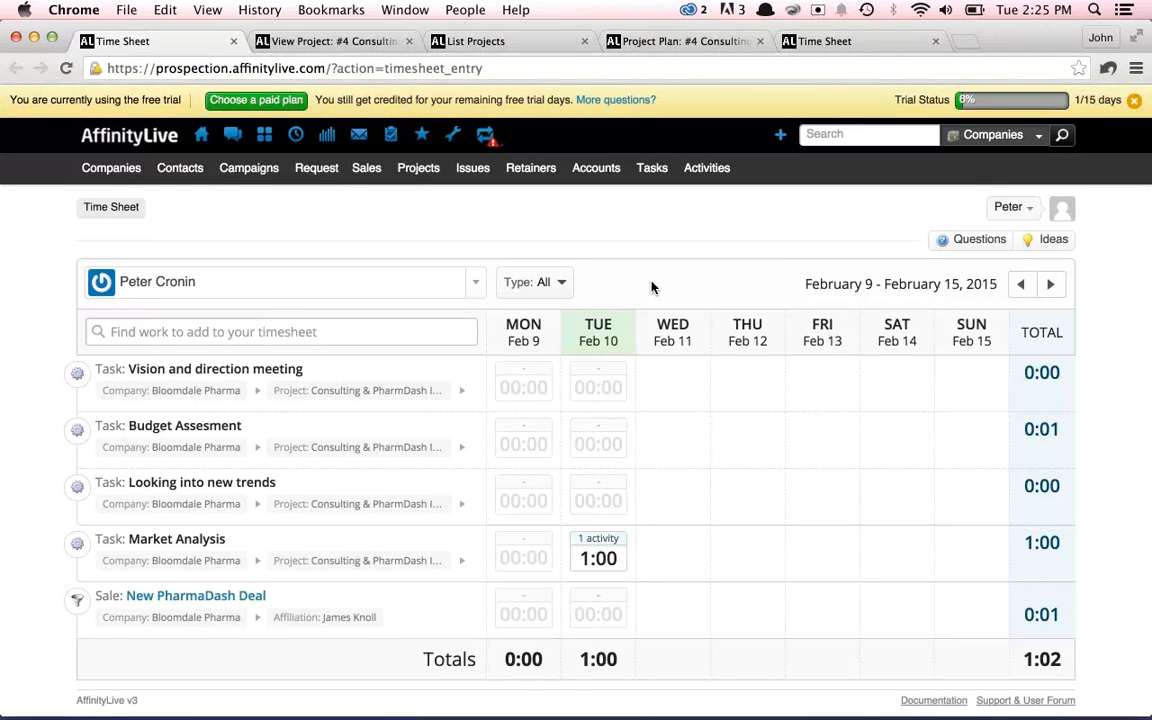
# Find the company Prospection by searching for "pro" and add it as a work item to the original time sheet
pyautogui.click(401, 330)
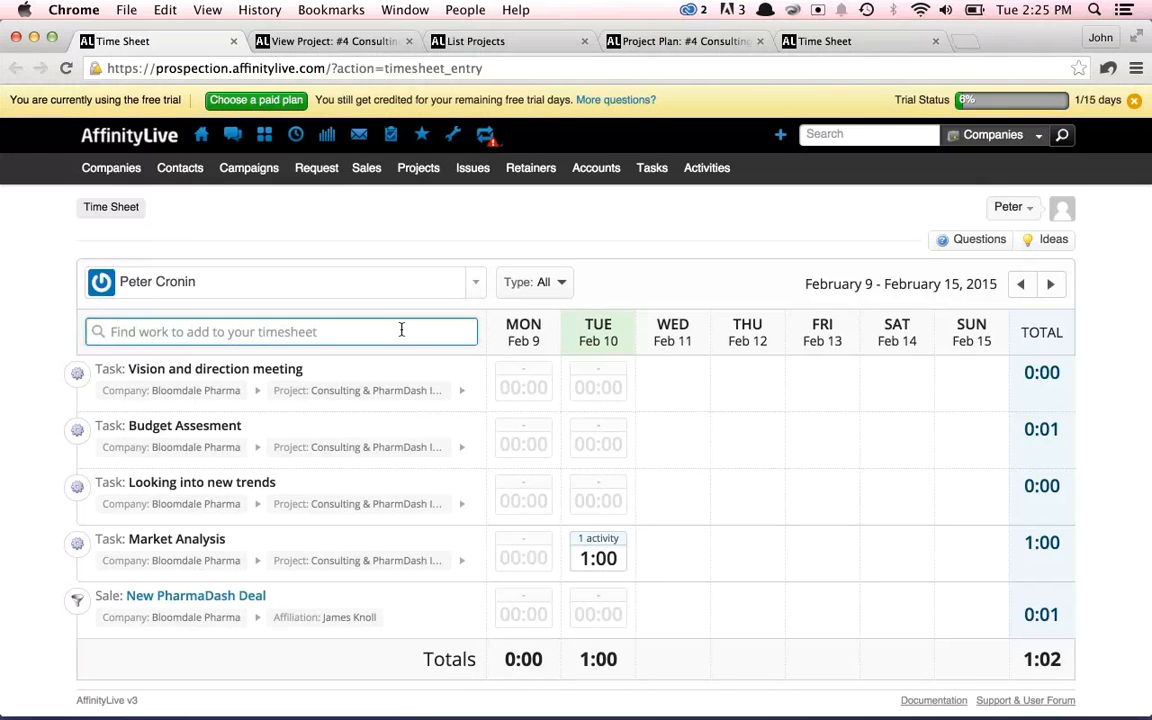
pyautogui.write('pro')
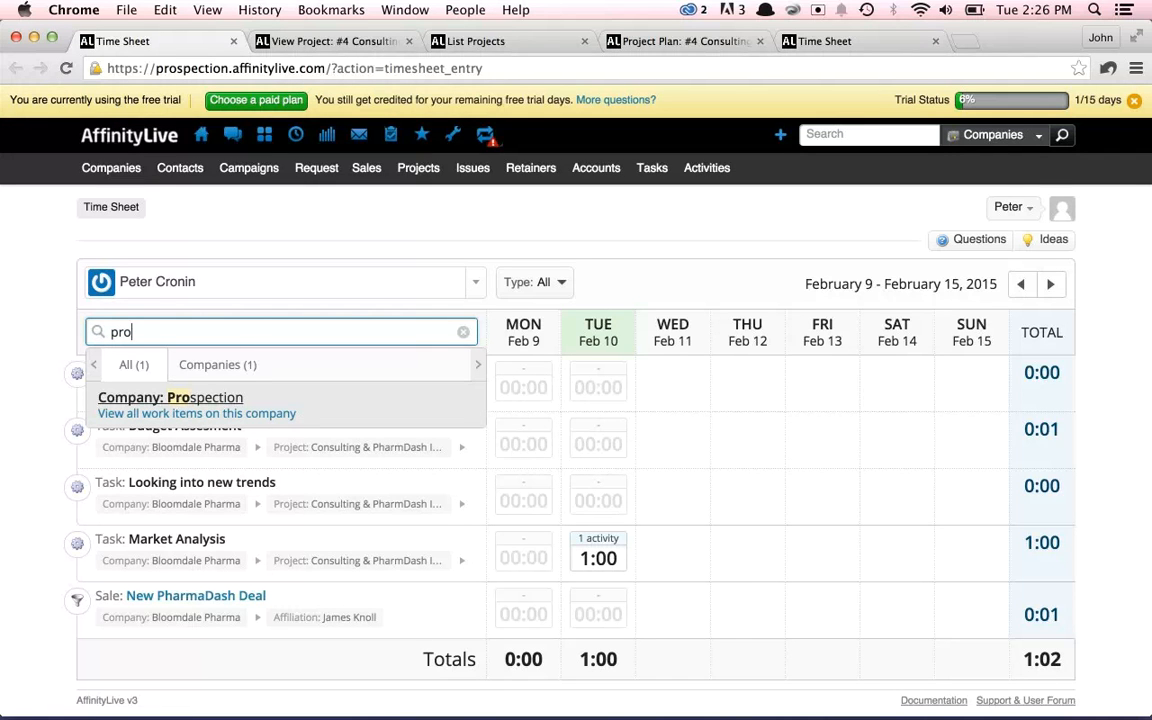
pyautogui.click(151, 403)
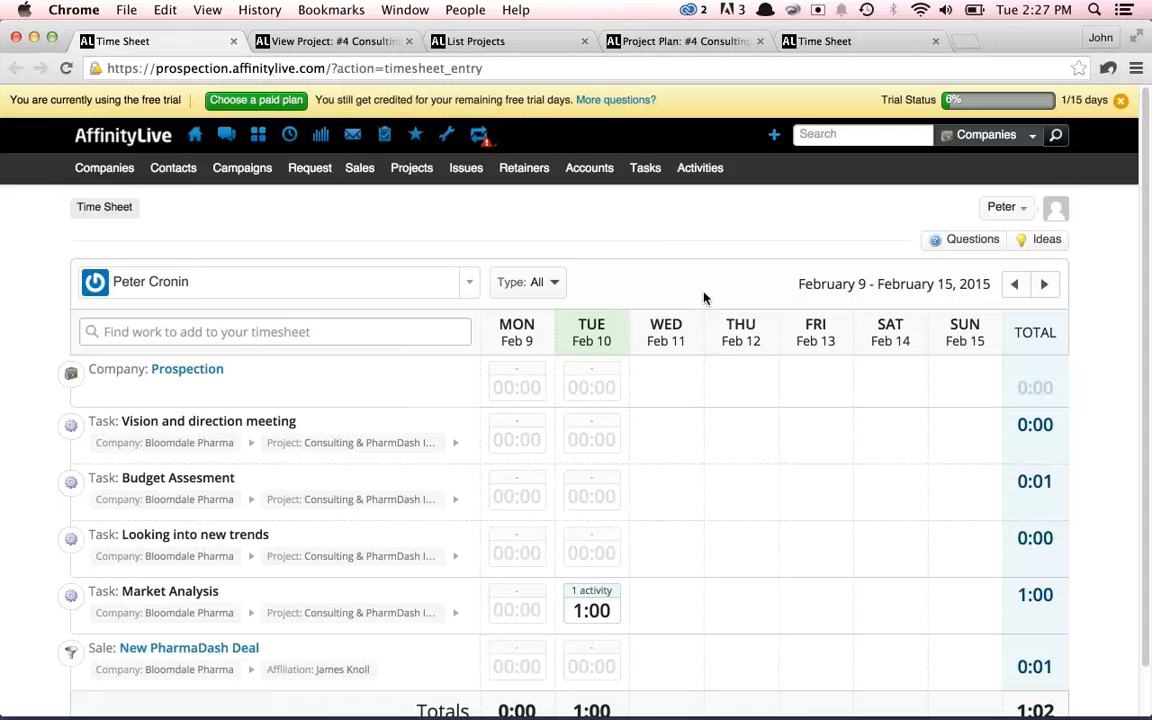
# Start a new timer without a title or work item, then minimise and restore the timers window
pyautogui.click(773, 134)
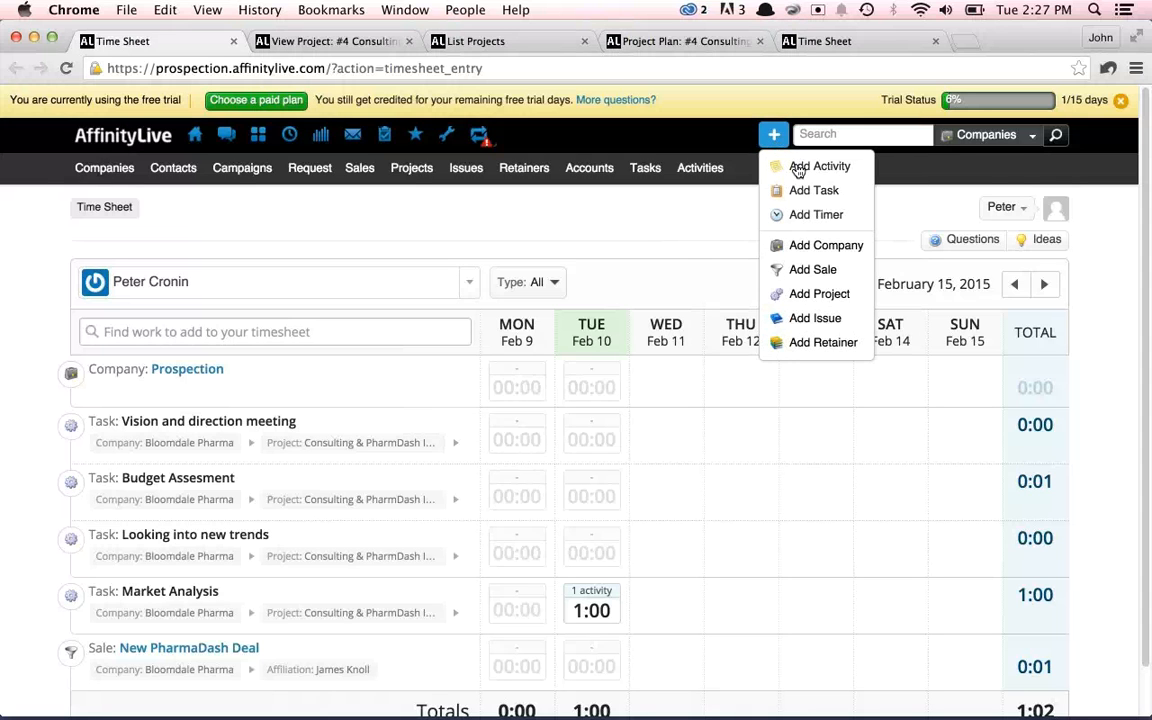
pyautogui.click(810, 216)
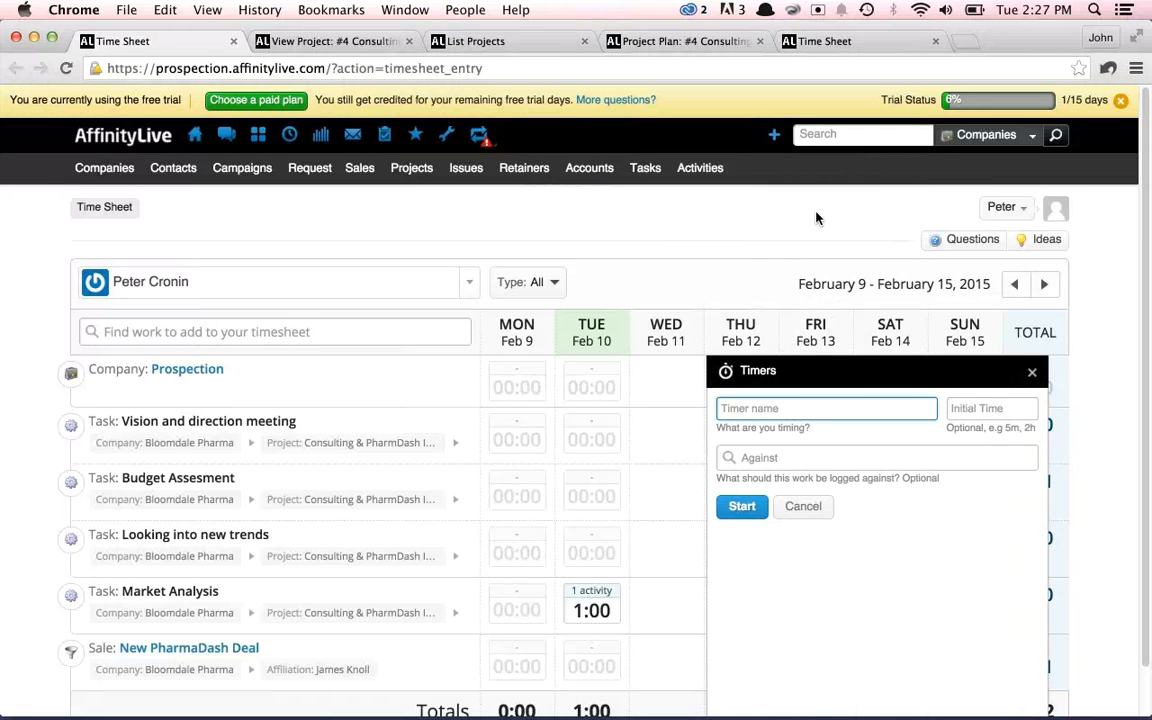
pyautogui.click(831, 372)
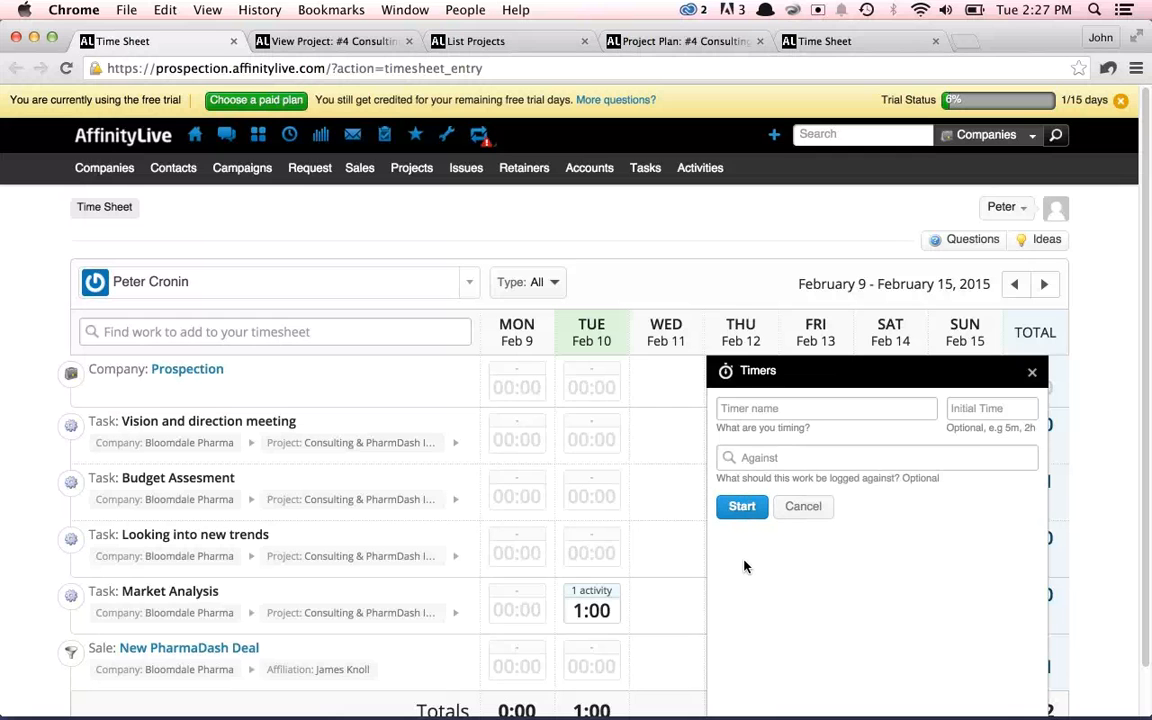
pyautogui.click(740, 508)
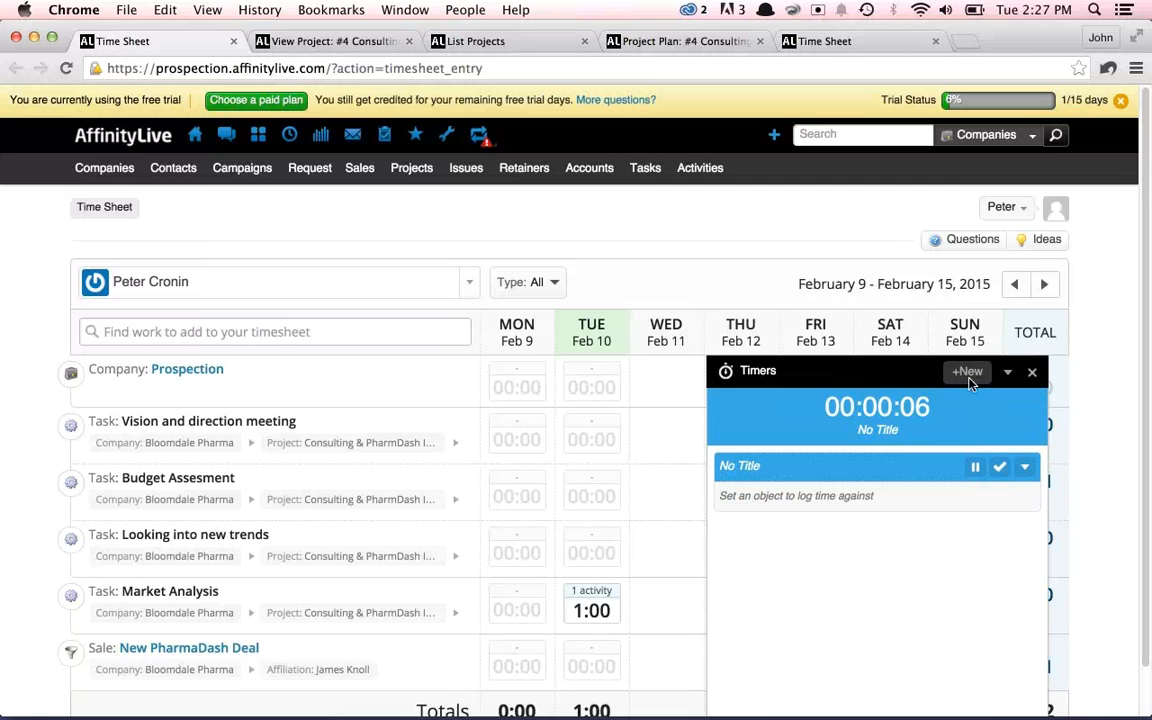
pyautogui.click(1006, 373)
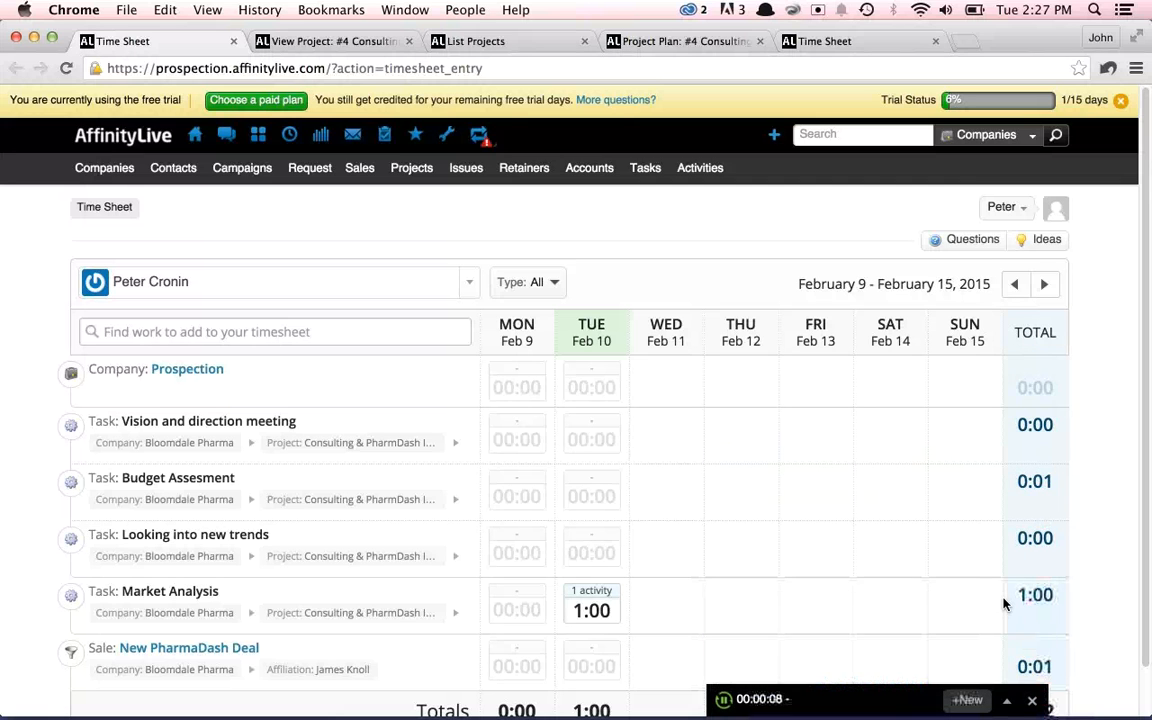
pyautogui.click(843, 706)
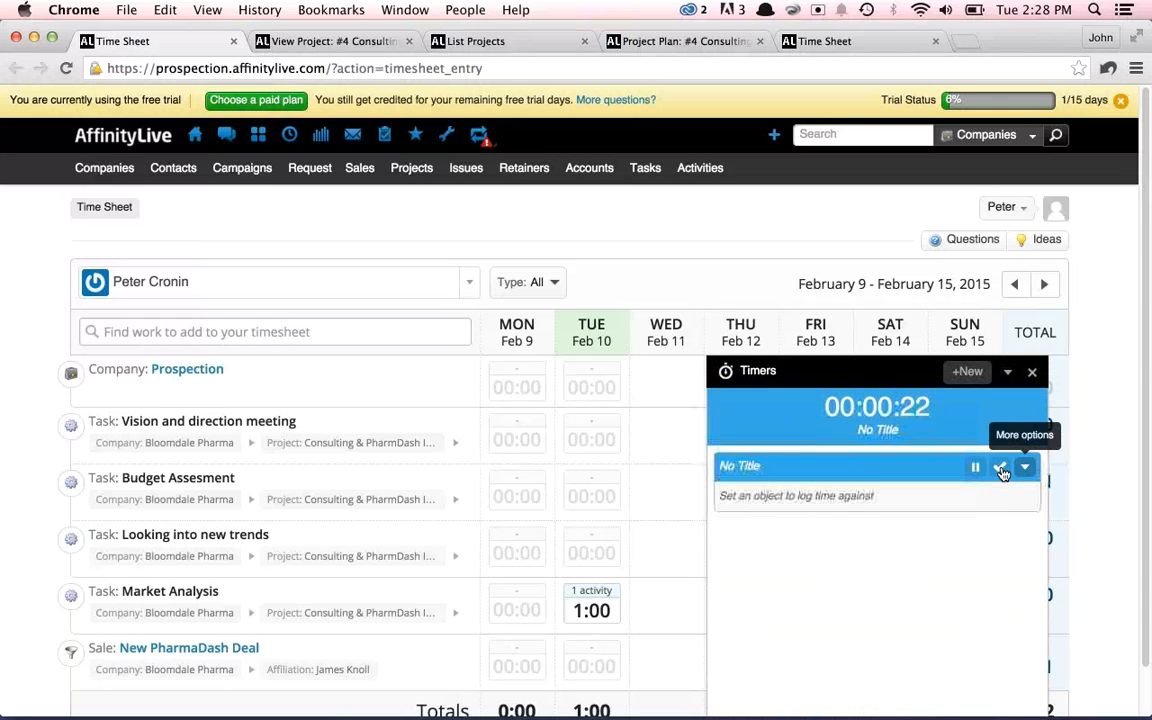
# Finish the running timer into a new activity note and close the note without saving it
pyautogui.click(999, 468)
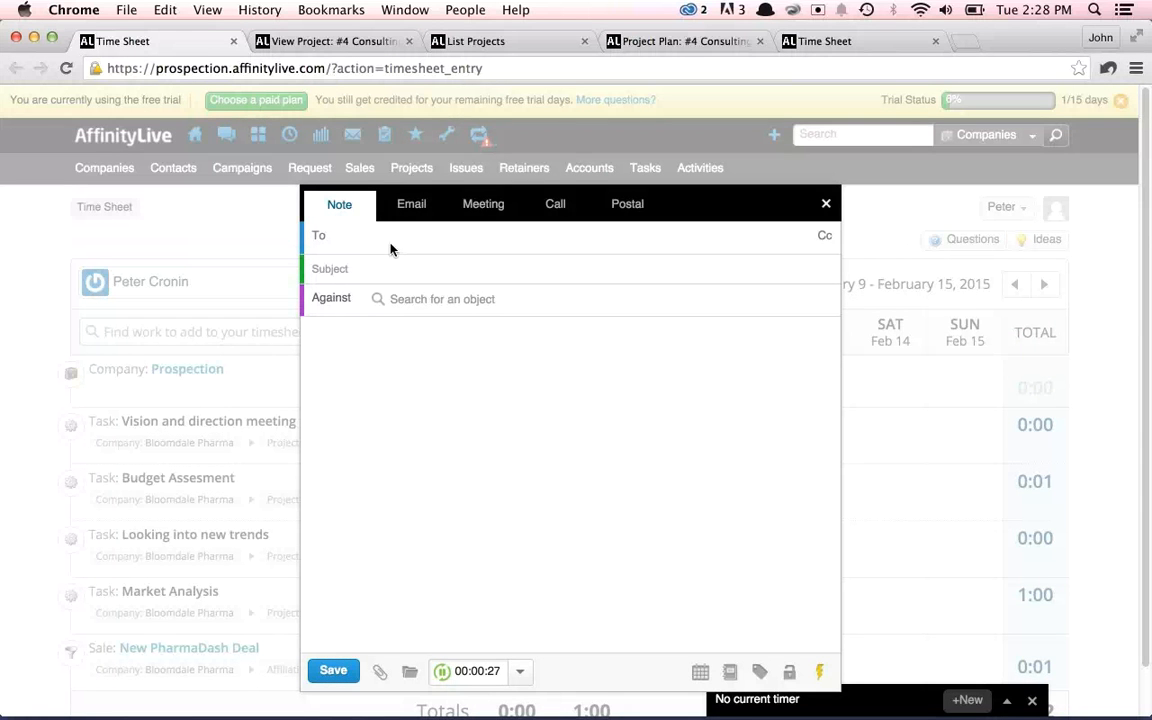
pyautogui.click(388, 330)
pyautogui.click(825, 207)
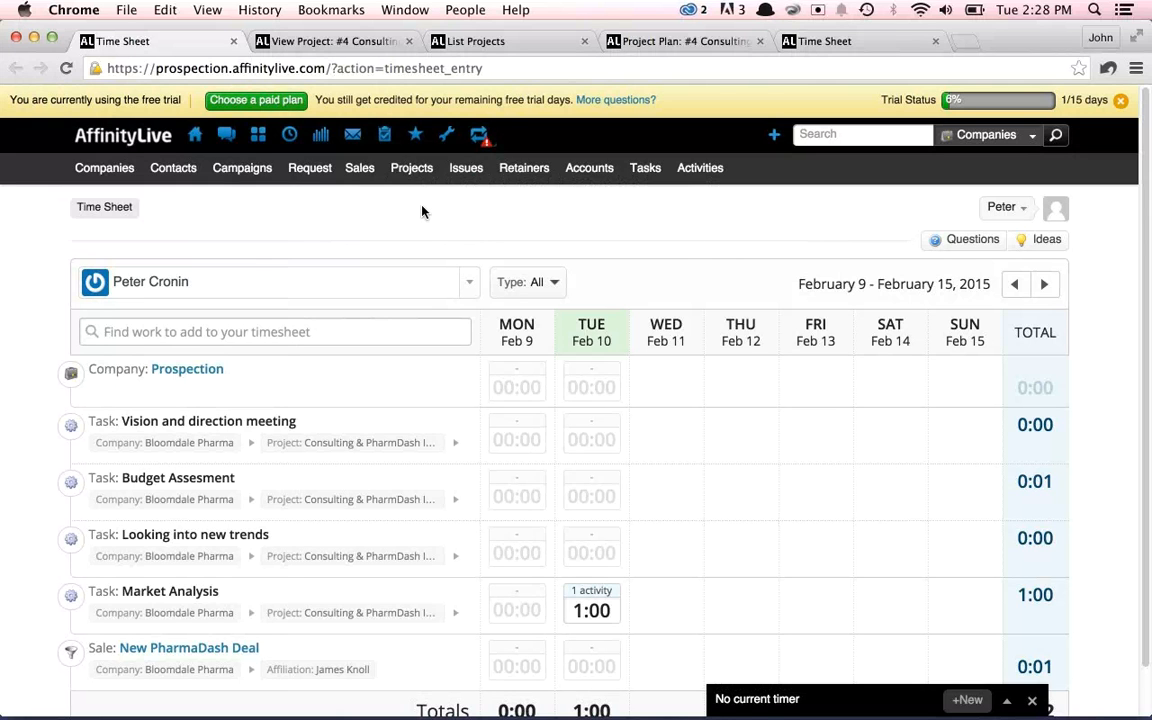
# On the Task Board, move the Market Analysis task to Tomorrow and the Design of system task to Today
pyautogui.click(386, 137)
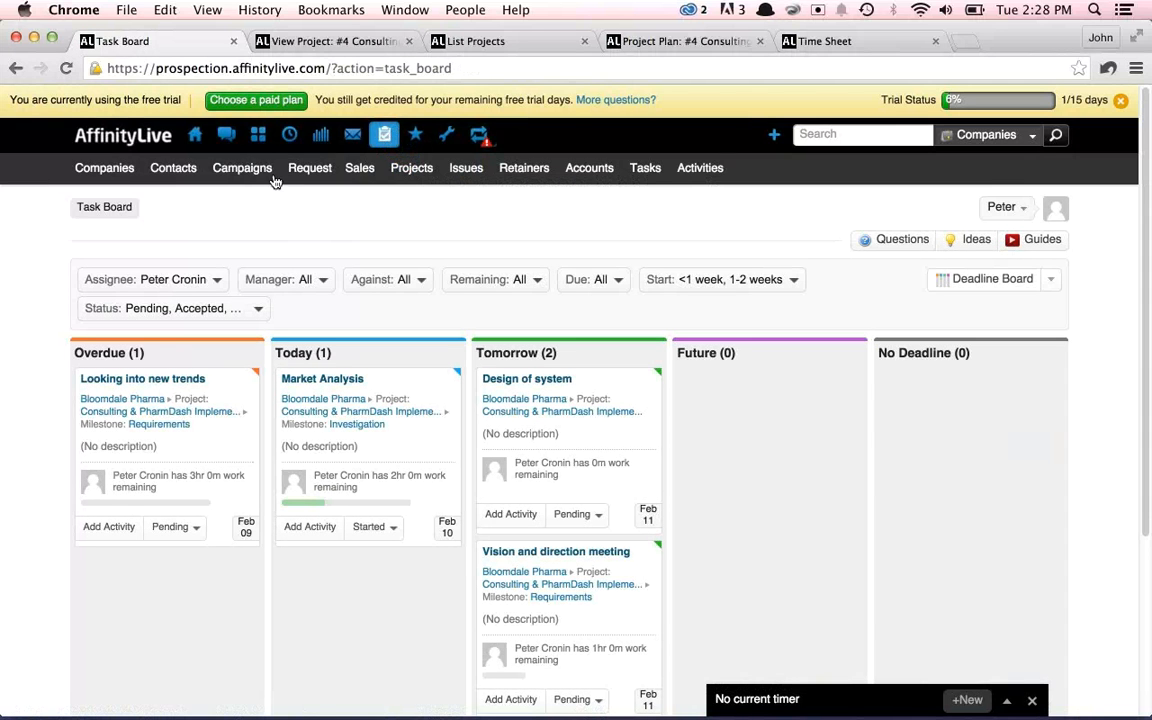
pyautogui.scroll(-3, 51, 283)
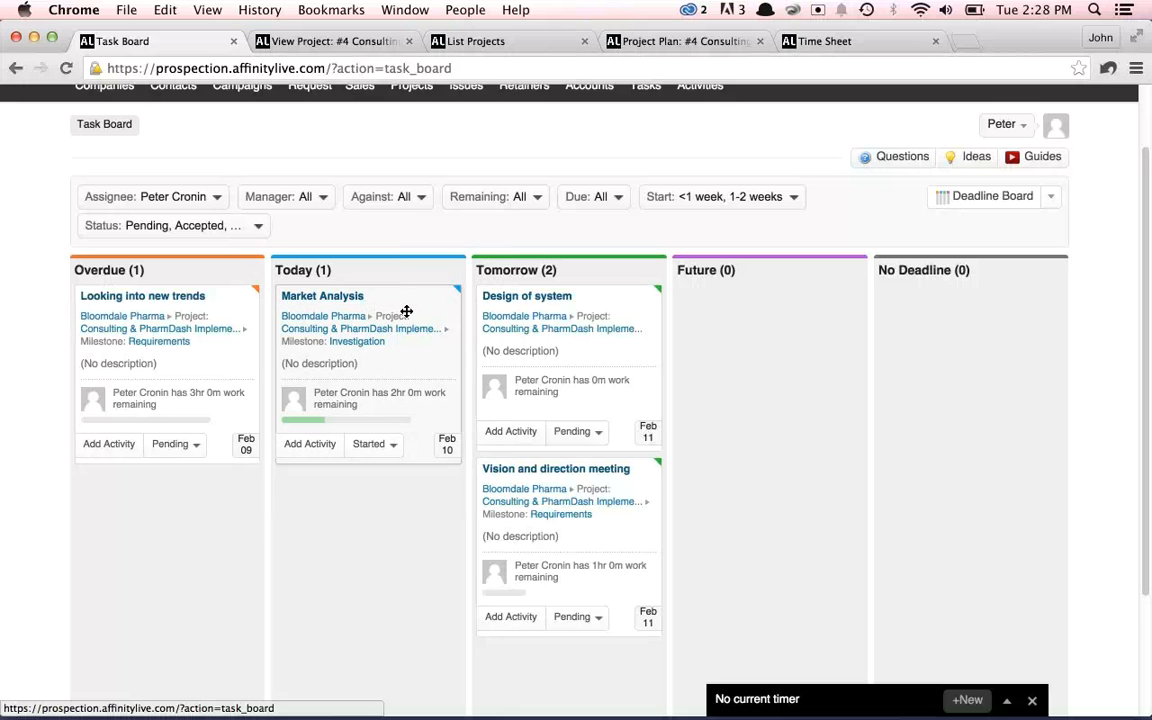
pyautogui.moveTo(406, 311); pyautogui.dragTo(596, 305)
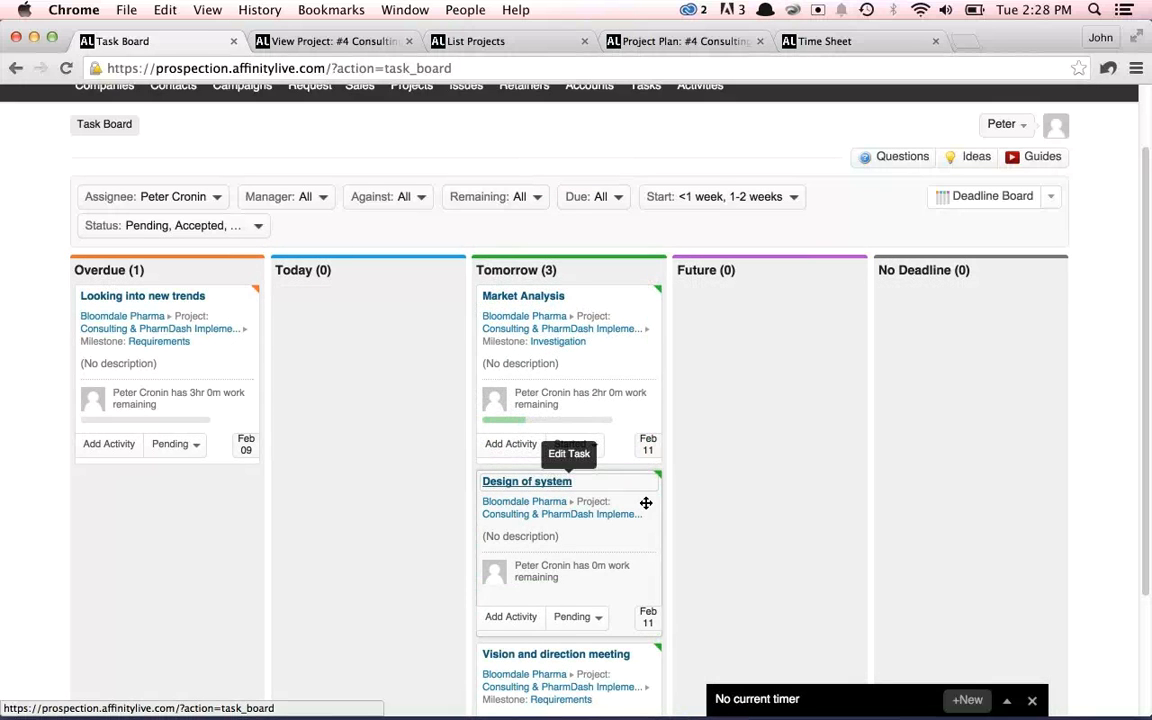
pyautogui.moveTo(646, 503); pyautogui.dragTo(445, 317)
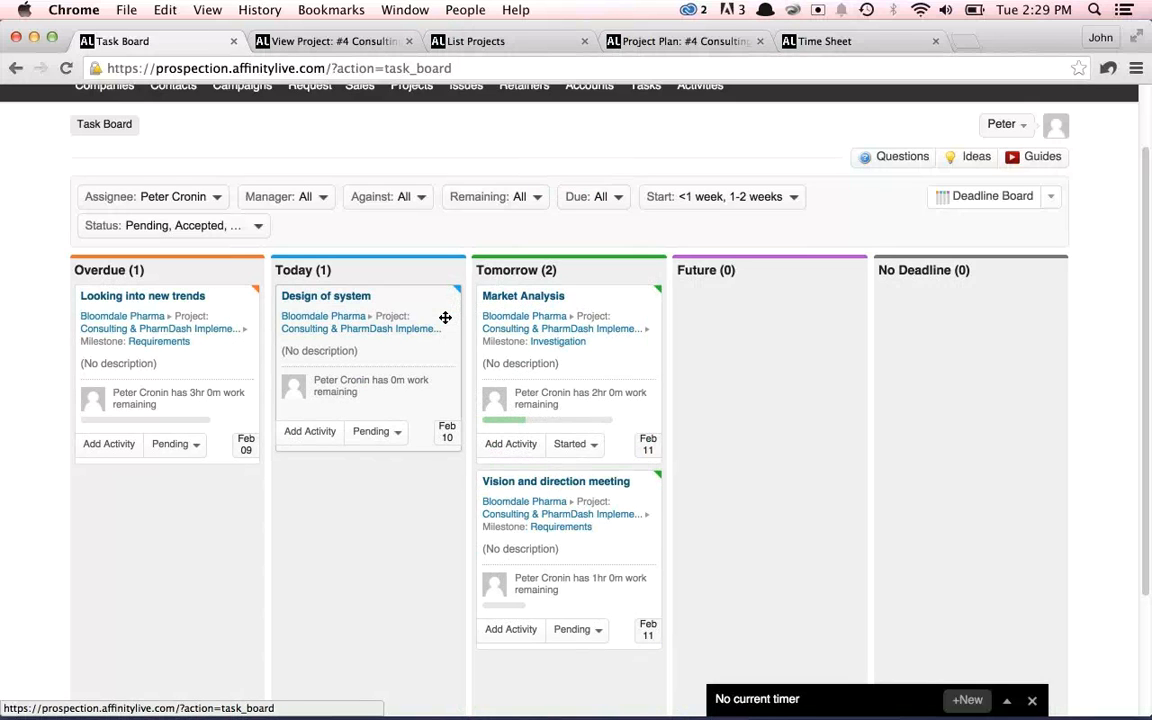
# Log a 30-minute note titled "Work on consulting" against the Design of system task
pyautogui.click(312, 437)
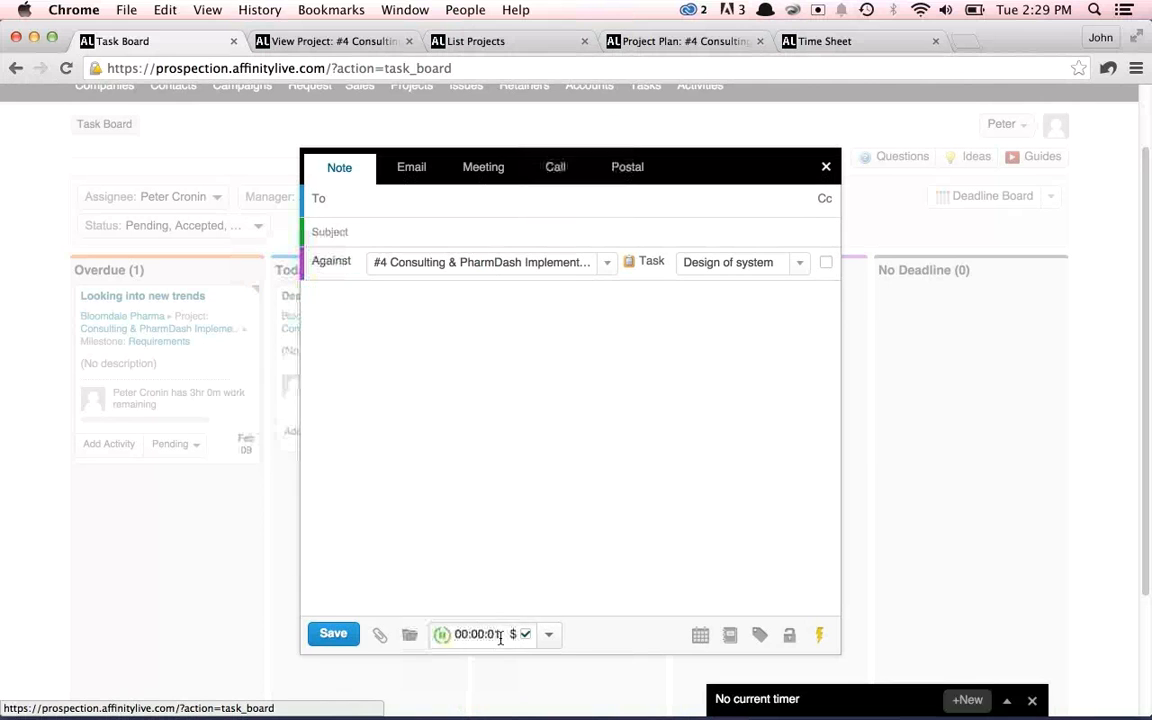
pyautogui.click(442, 634)
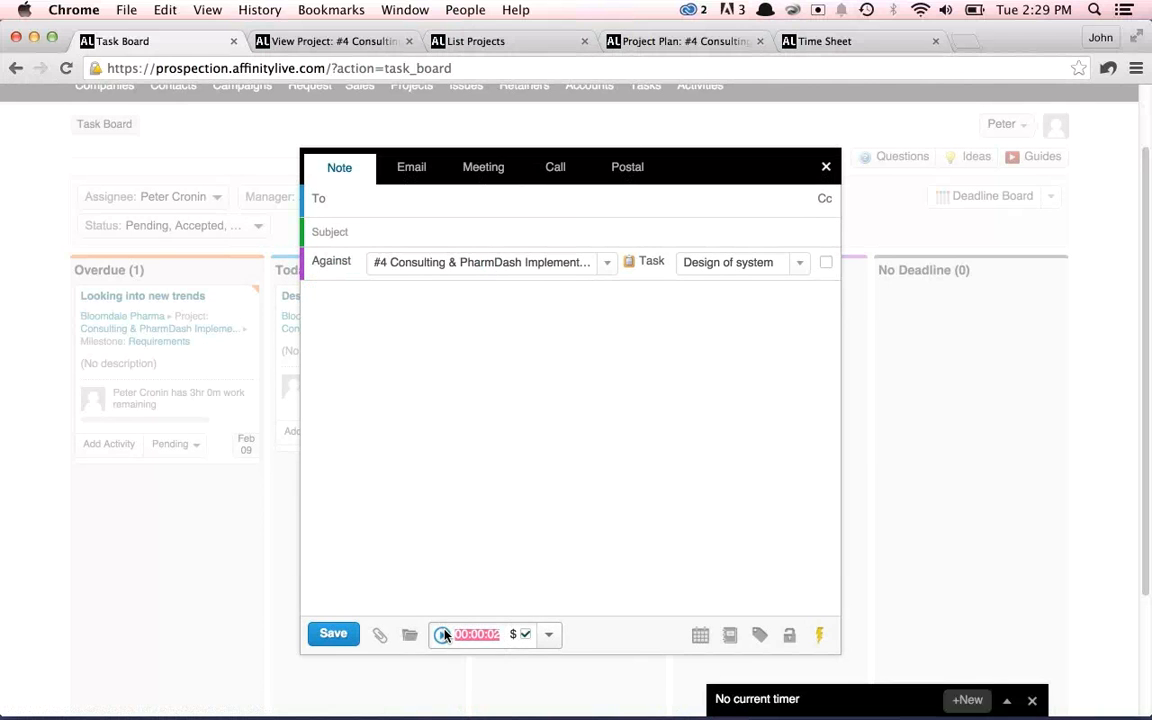
pyautogui.write('30m')
pyautogui.press('Tab')
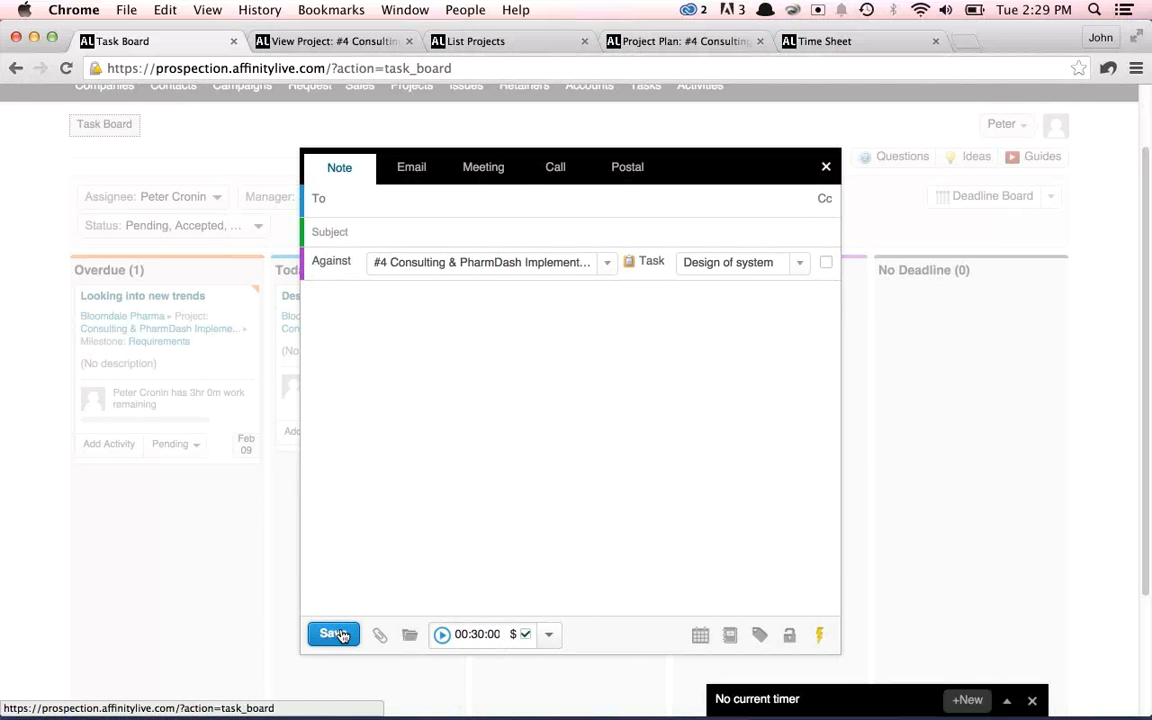
pyautogui.click(406, 232)
pyautogui.write('Work on con')
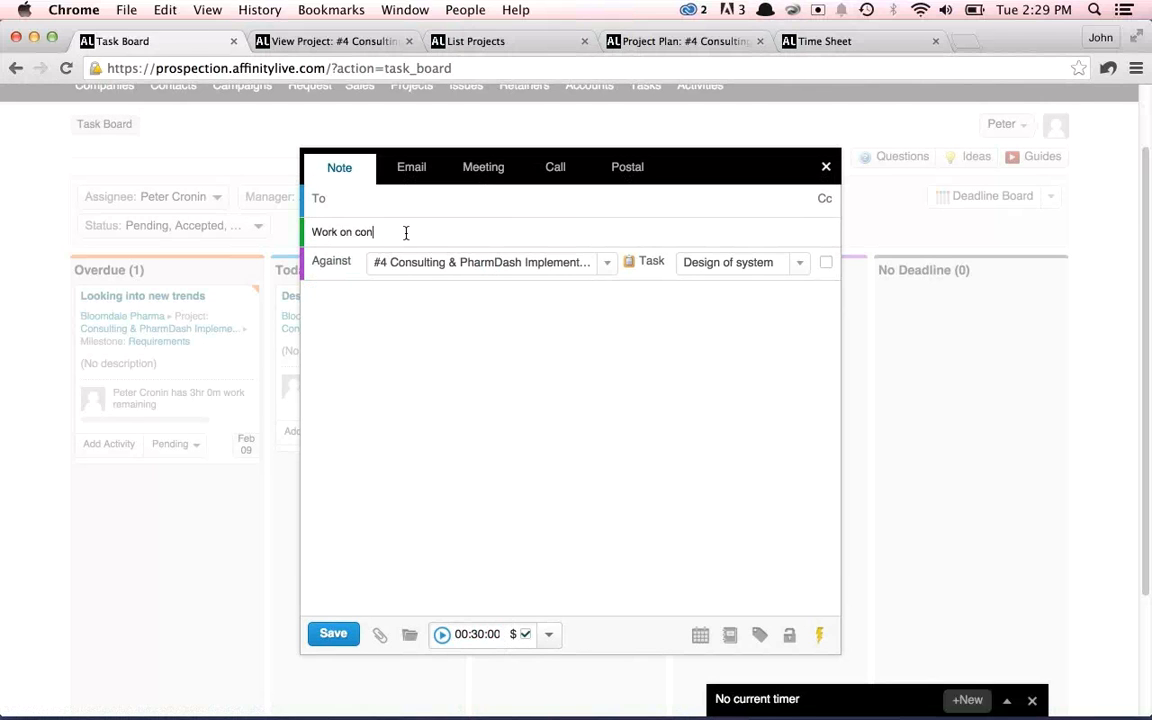
pyautogui.write('sulting')
pyautogui.click(334, 634)
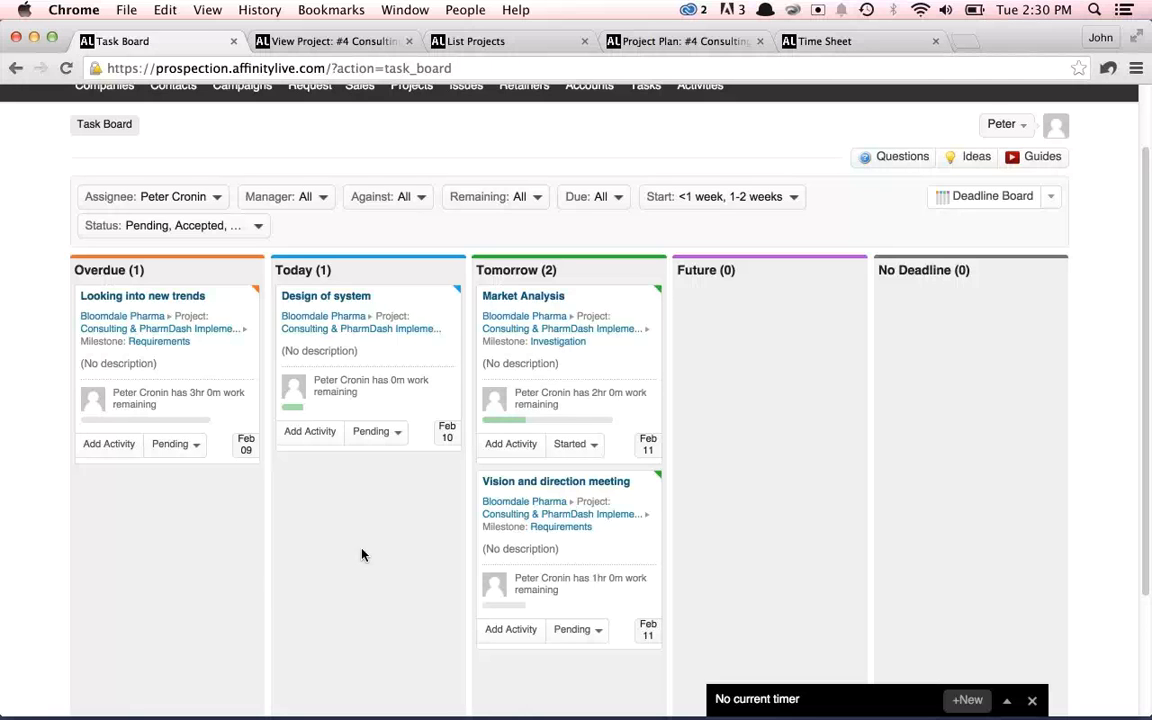
# Review the Consulting & PharmDash Implementation project's usage by time, with the Investigation milestone collapsed and Requirements expanded
pyautogui.scroll(2, 350, 590)
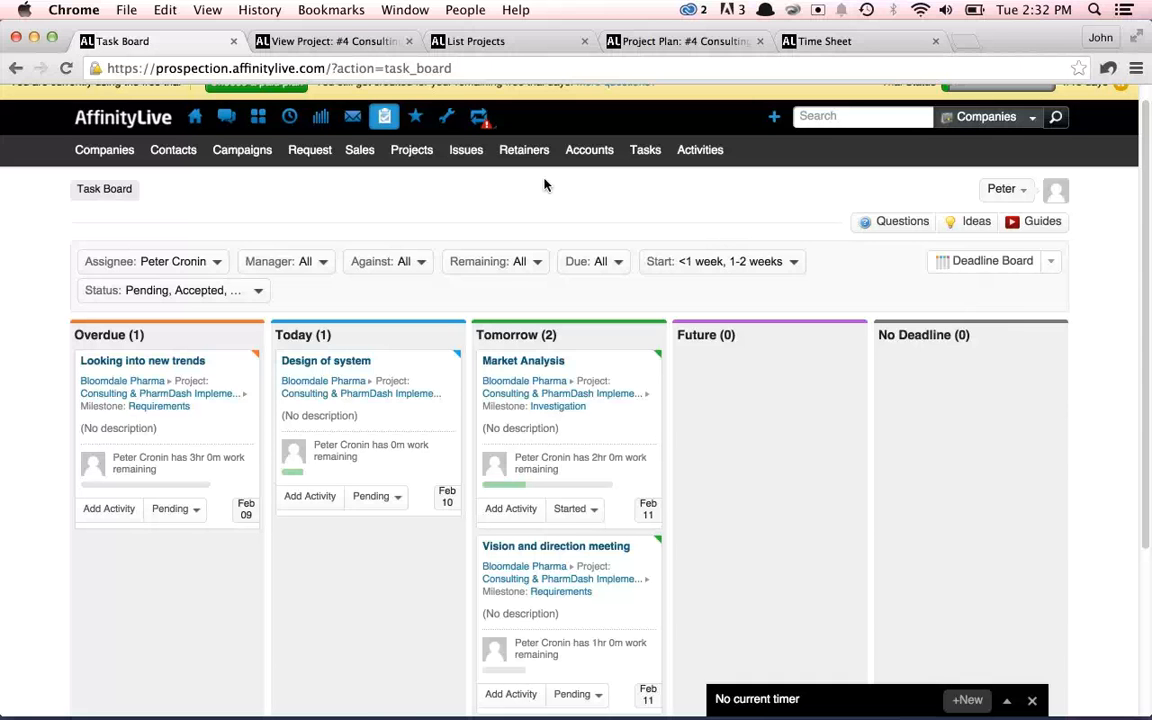
pyautogui.click(313, 40)
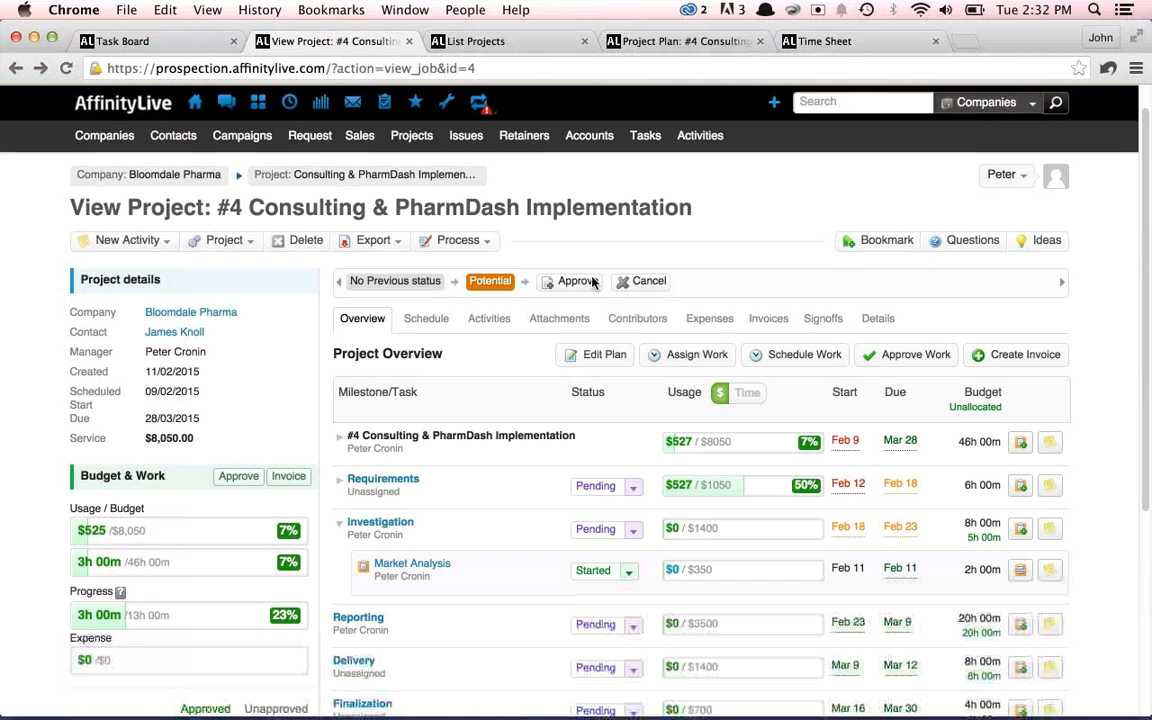
pyautogui.click(339, 524)
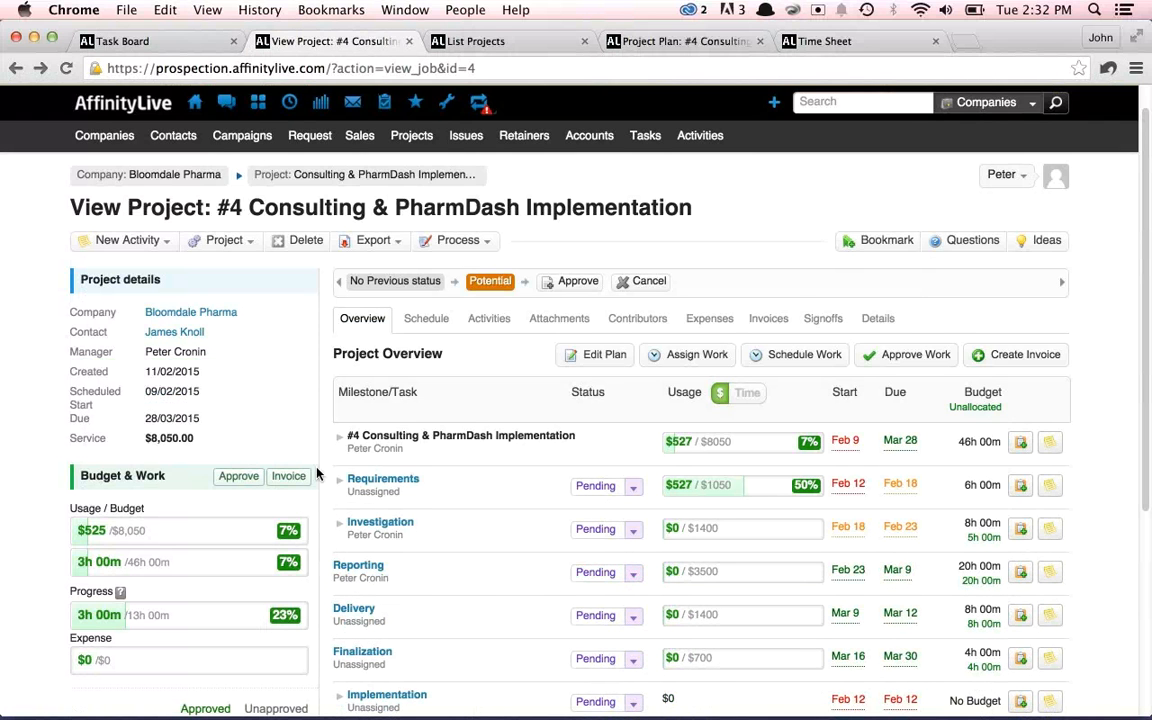
pyautogui.scroll(-2, 1124, 512)
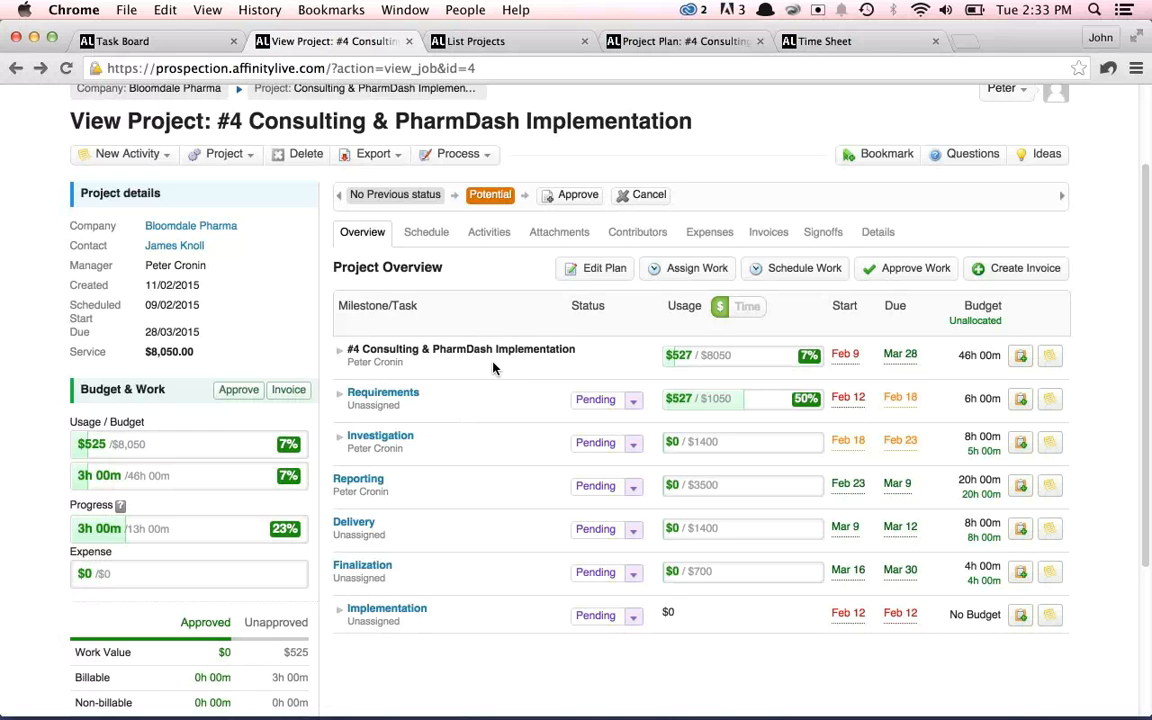
pyautogui.click(752, 310)
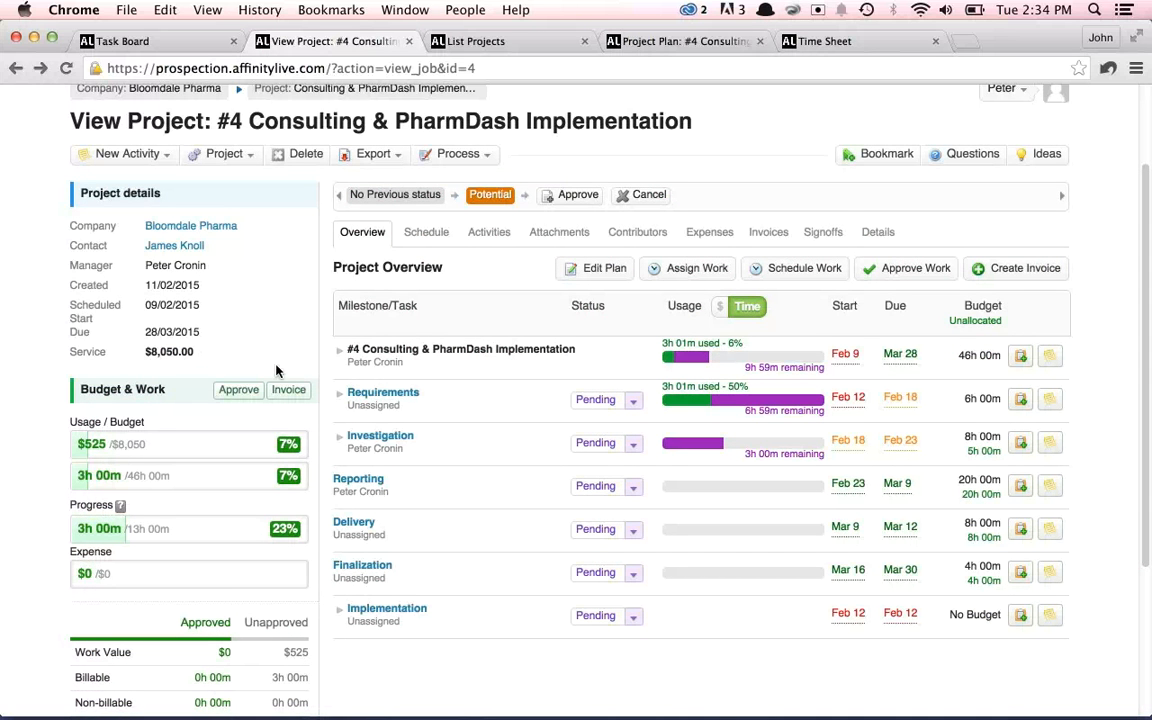
pyautogui.click(339, 400)
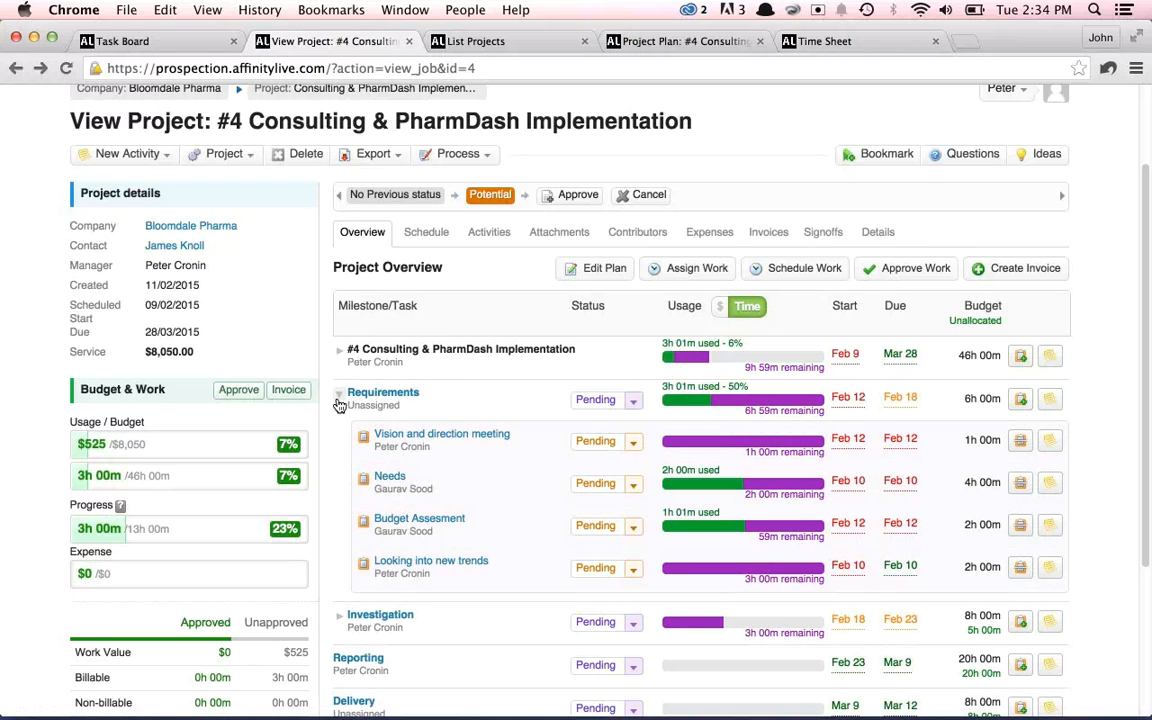
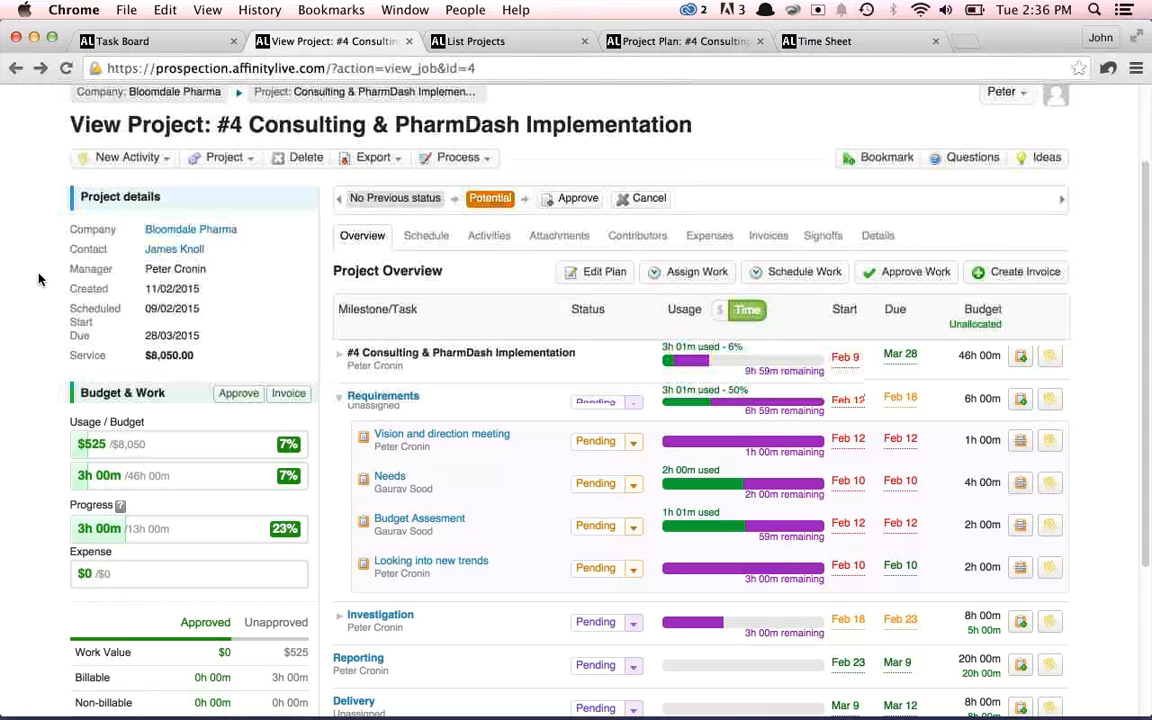
# Open the team schedule for the project's work and show the allocation for Wednesday, February 11
pyautogui.scroll(3, 29, 292)
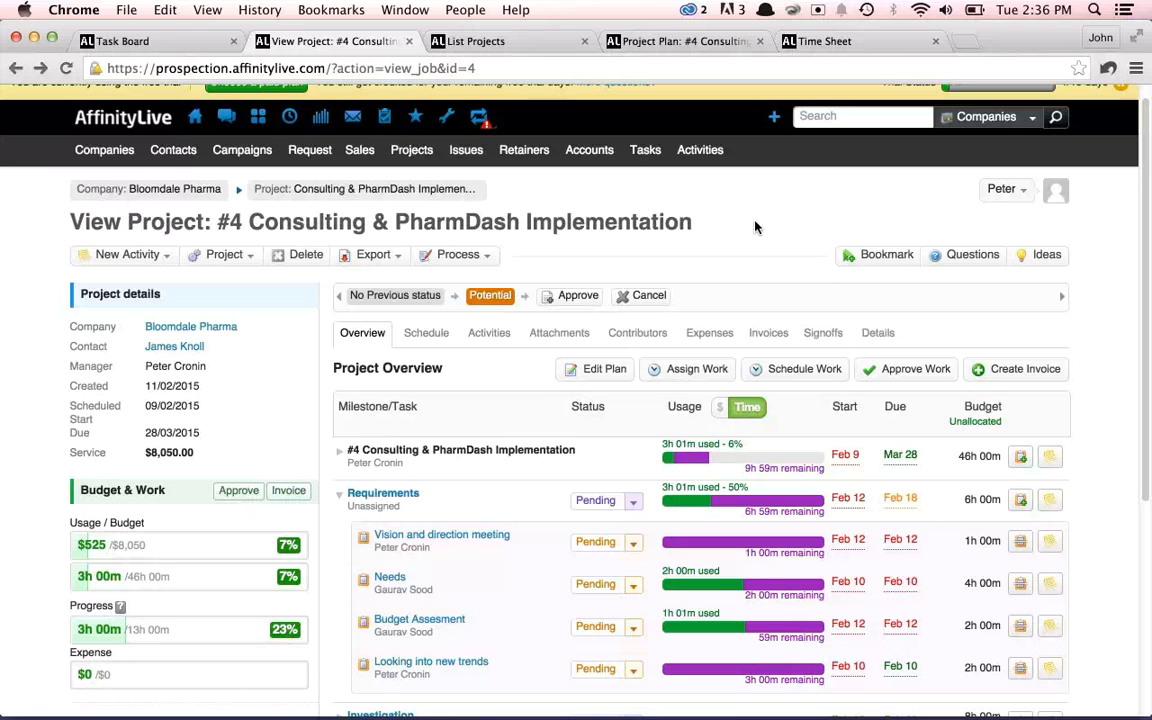
pyautogui.click(792, 376)
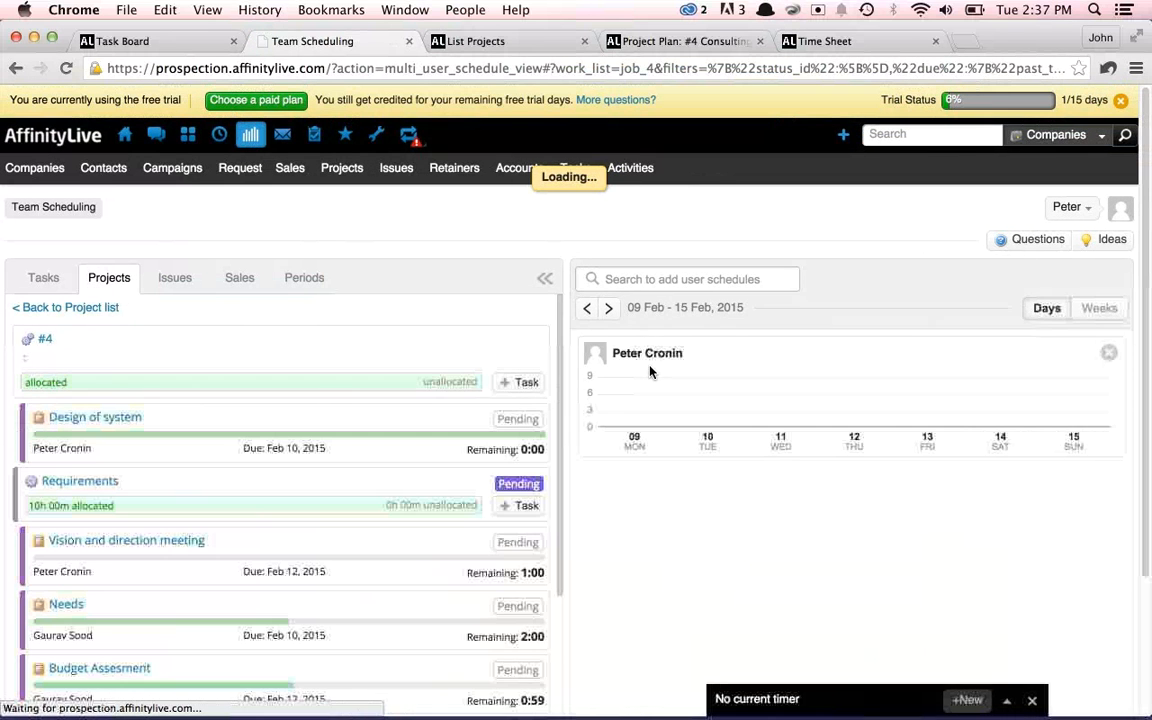
pyautogui.click(762, 400)
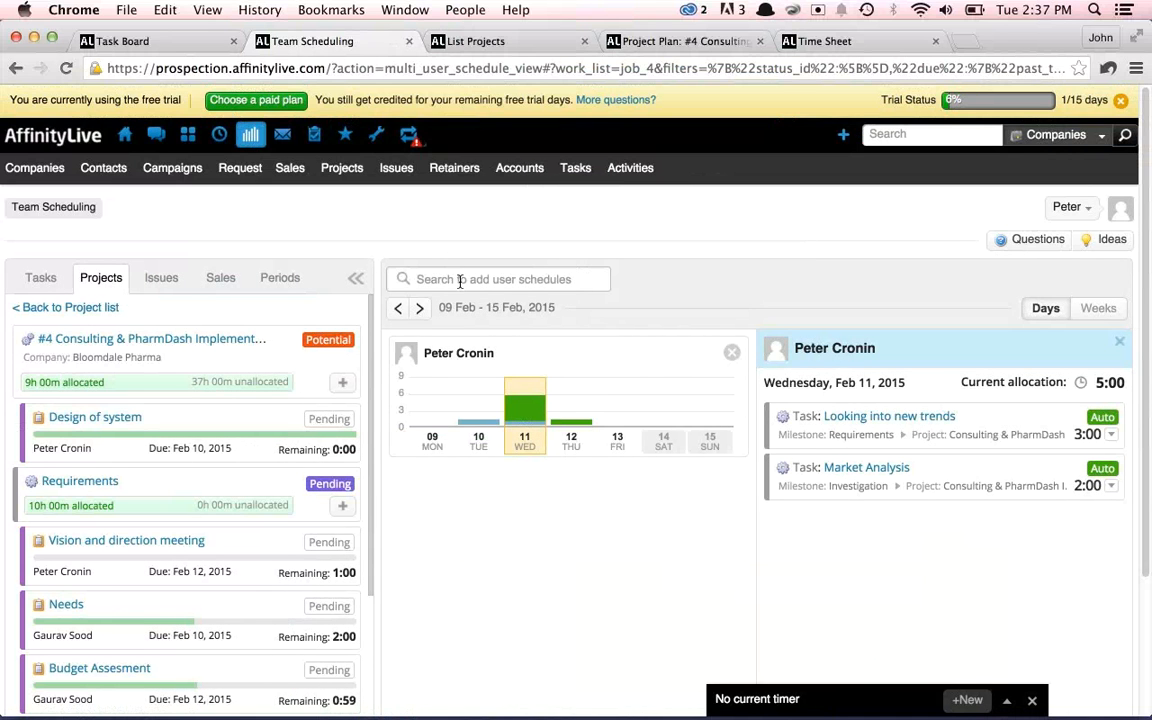
# Search by surname for the colleague assigned to the Needs task and add their schedule to the team view
pyautogui.click(420, 279)
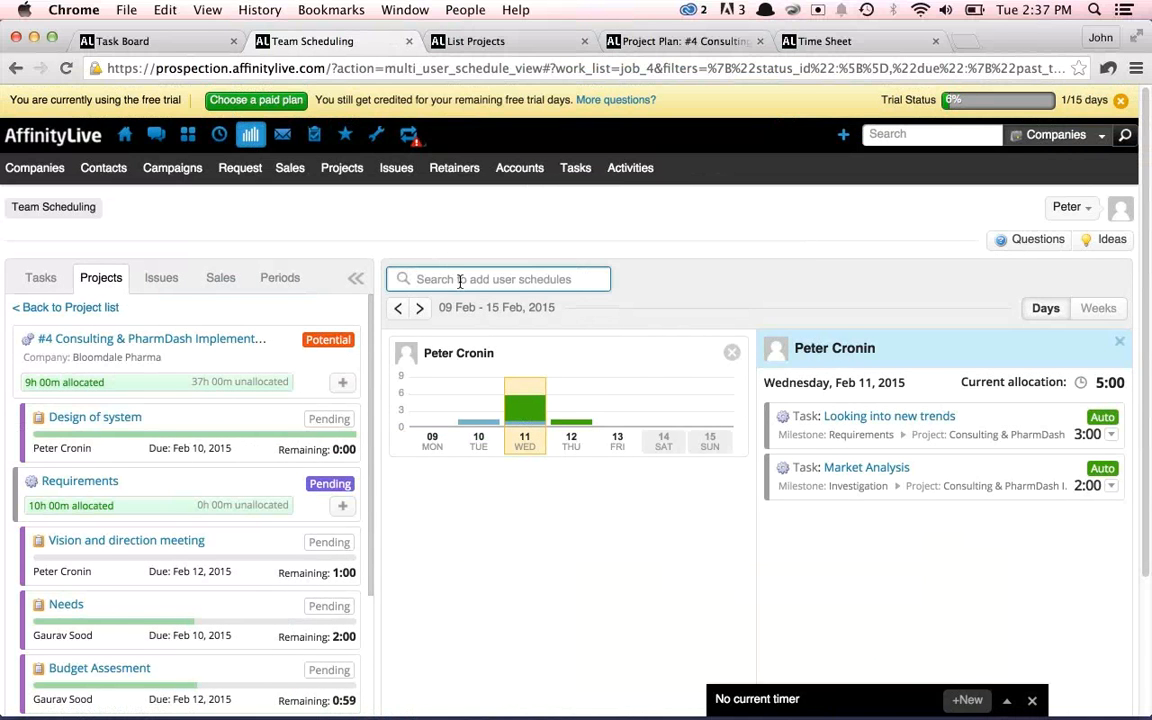
pyautogui.write('reb')
pyautogui.press('BackSpace')
pyautogui.press('BackSpace')
pyautogui.press('BackSpace')
pyautogui.write('soo')
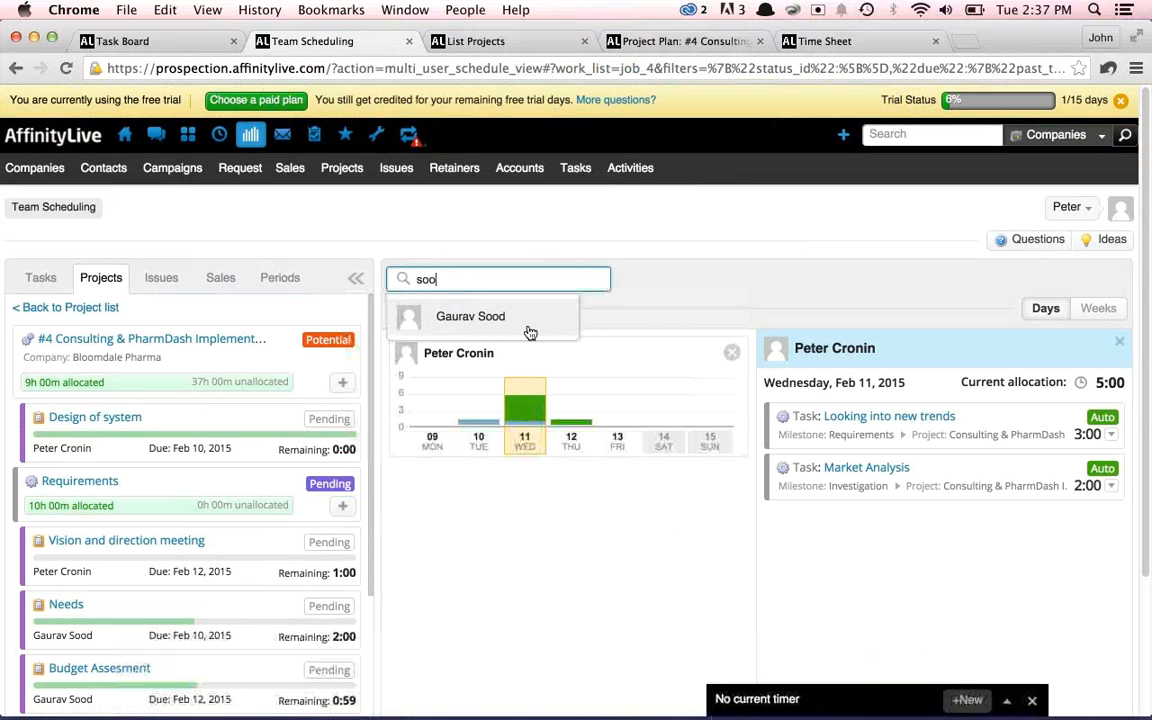
pyautogui.click(488, 318)
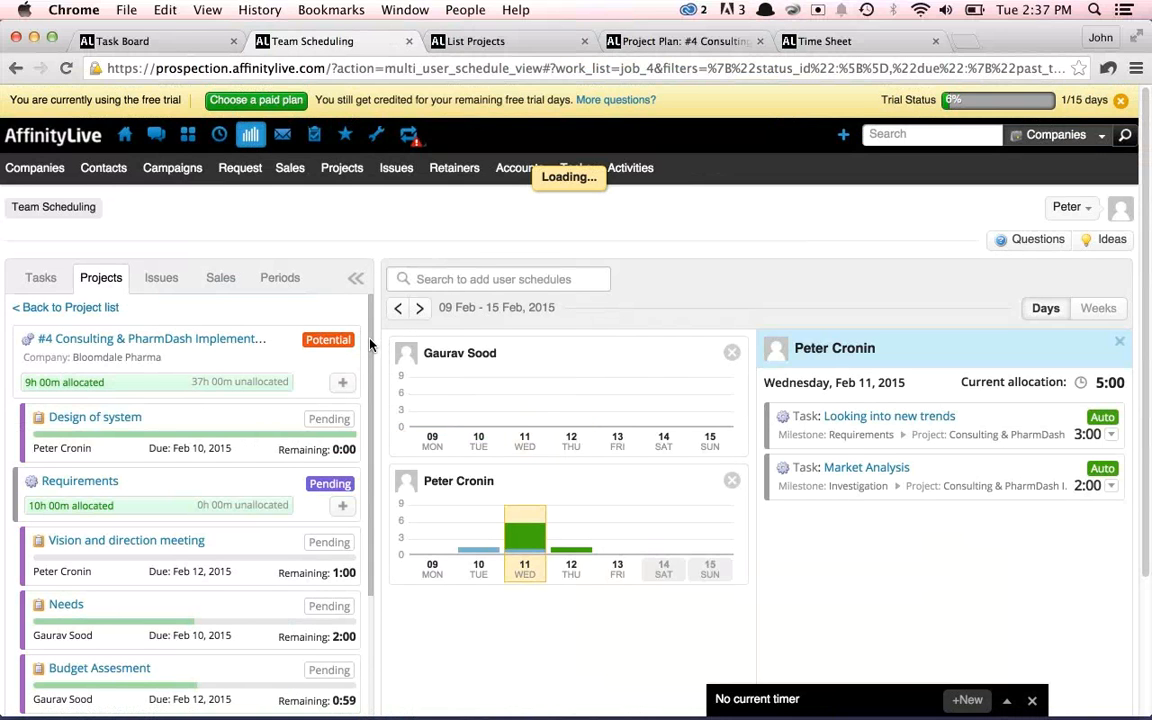
# Create an 8-hour "Reporting Task" under the Reporting milestone for the added colleague on Friday, February 13, and show that day's allocation
pyautogui.moveTo(369, 345); pyautogui.dragTo(360, 602)
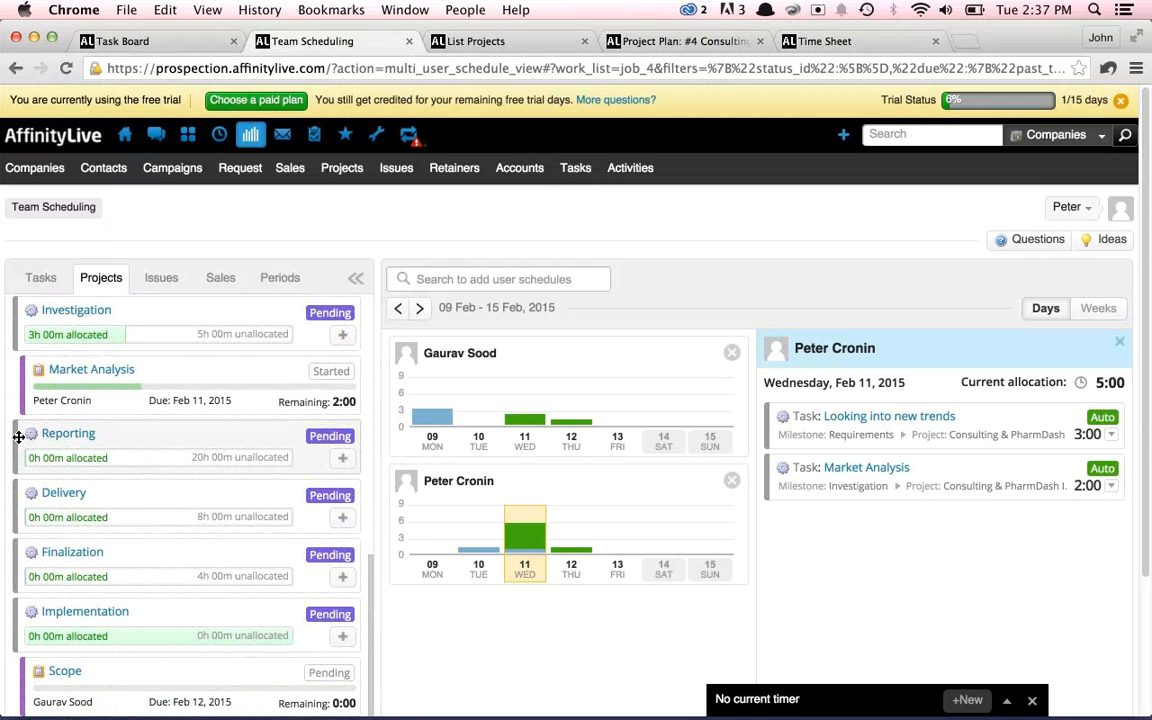
pyautogui.moveTo(18, 437); pyautogui.dragTo(631, 402)
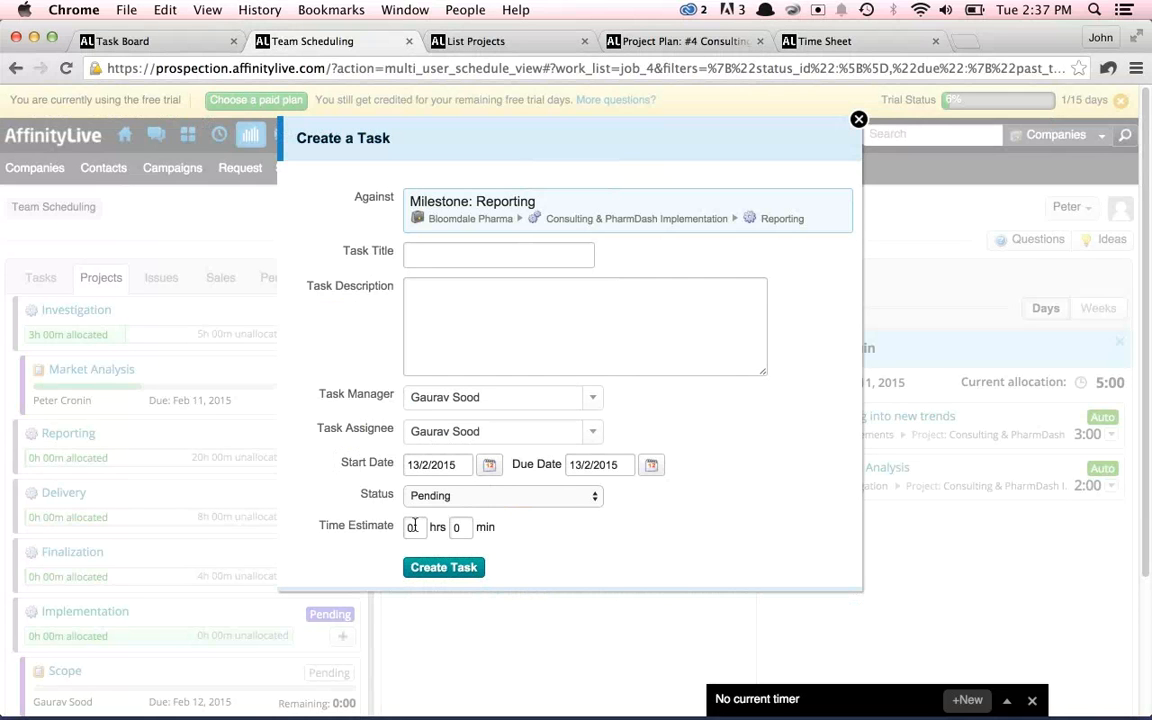
pyautogui.click(389, 530)
pyautogui.write('10')
pyautogui.press('BackSpace')
pyautogui.press('BackSpace')
pyautogui.write('8')
pyautogui.click(464, 255)
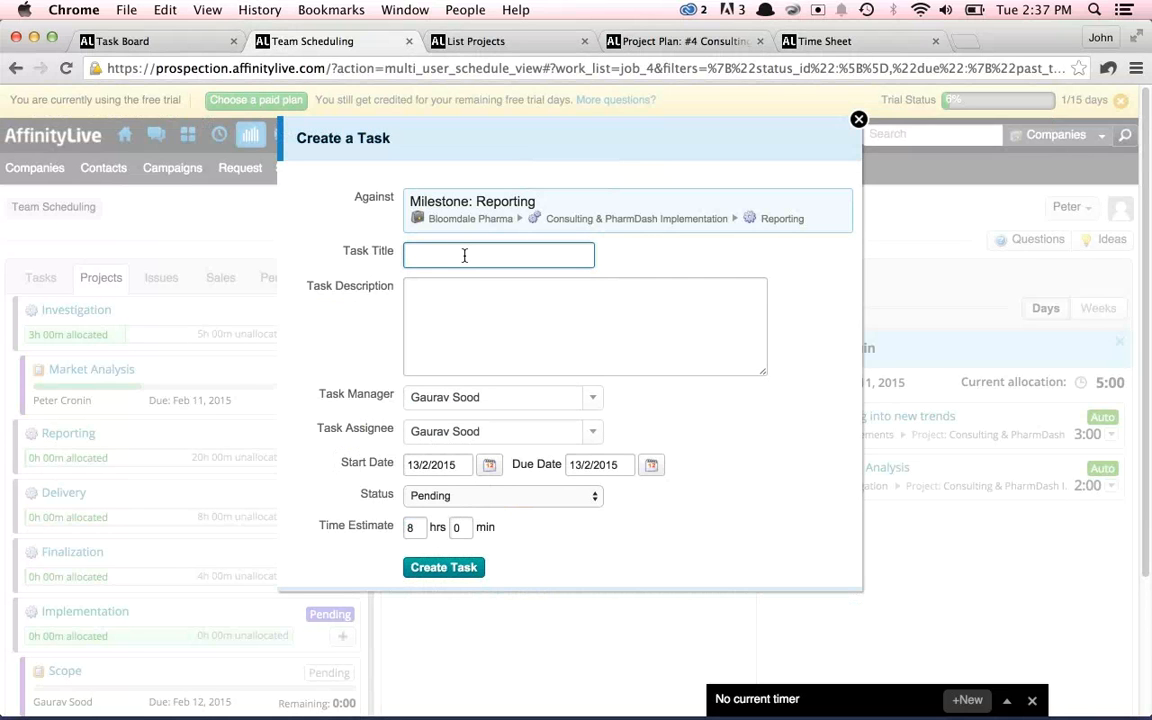
pyautogui.write('Reporting Task')
pyautogui.click(447, 570)
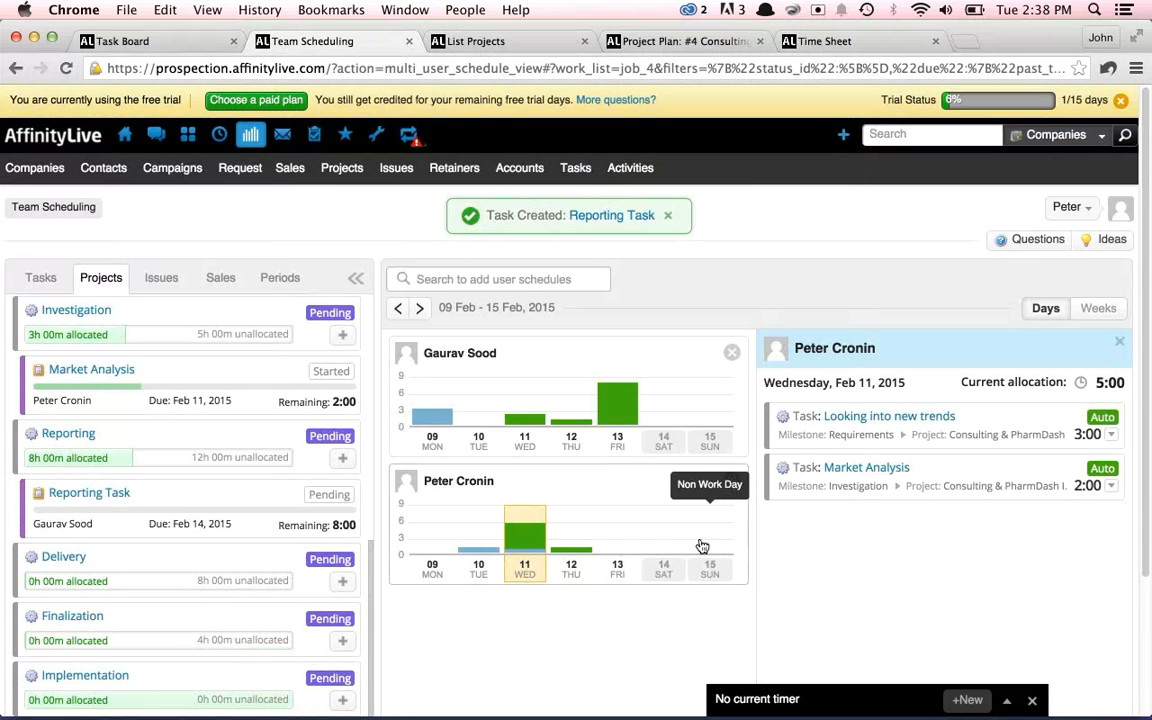
pyautogui.click(616, 405)
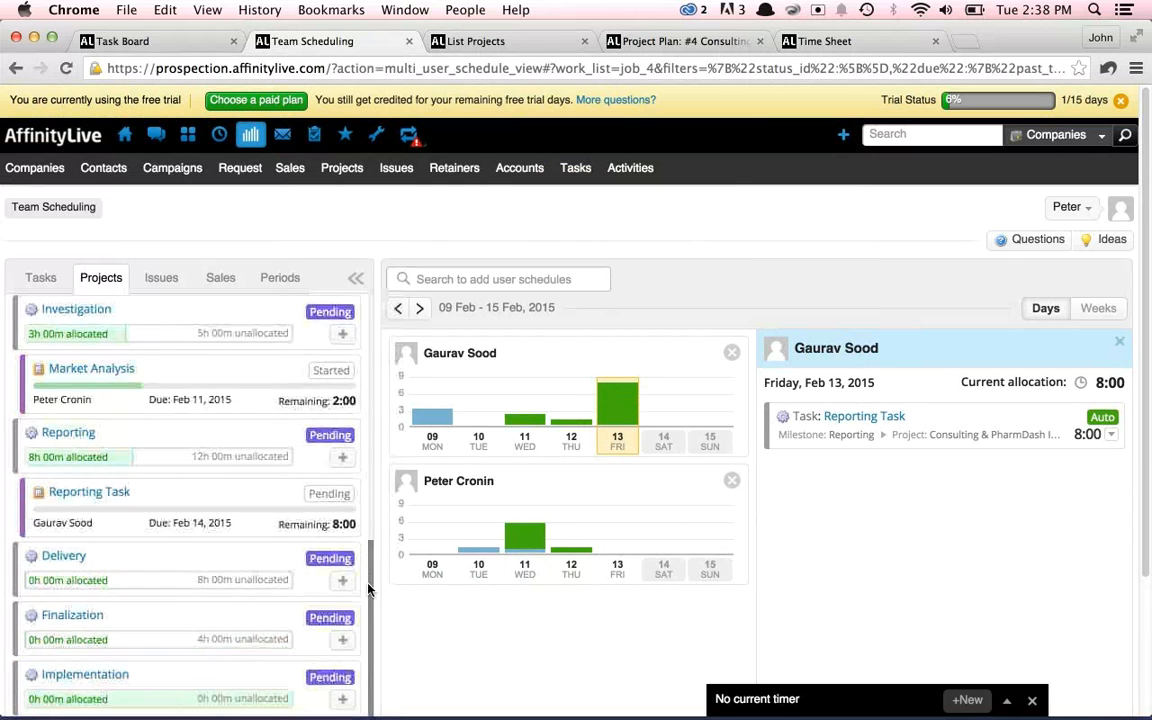
# Create an 8-hour "Reporting 2" task under the Reporting milestone in the second team member's schedule on Friday, February 13
pyautogui.scroll(-2, 328, 572)
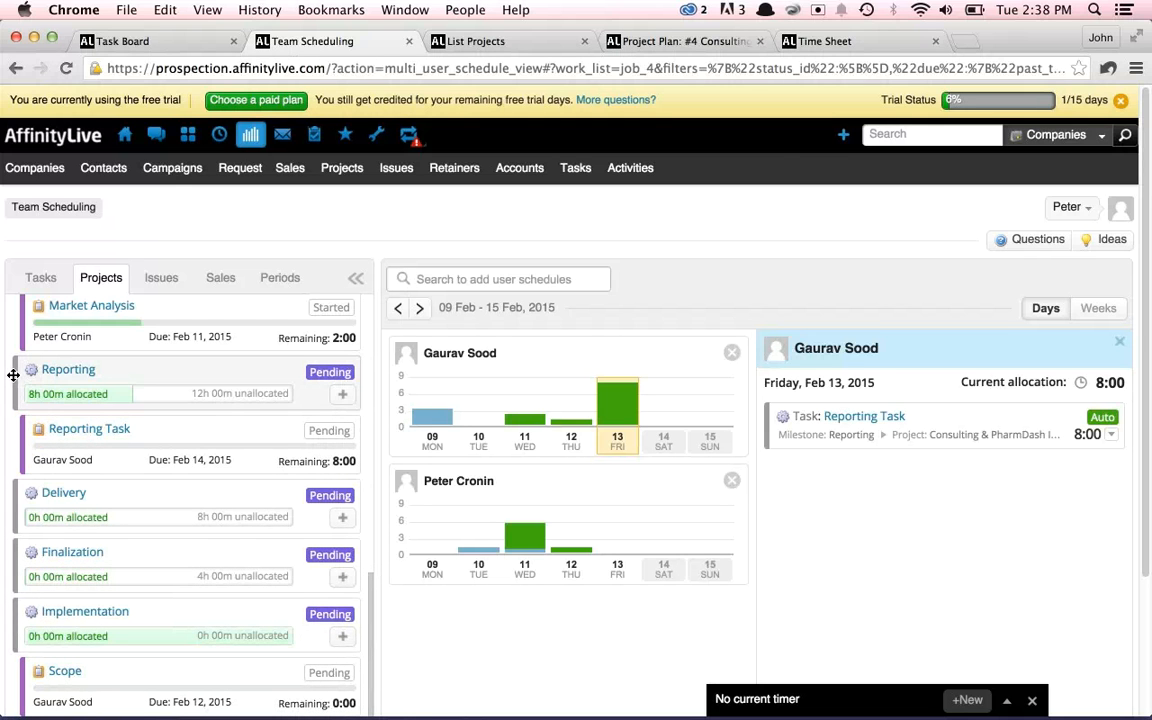
pyautogui.moveTo(12, 370); pyautogui.dragTo(615, 534)
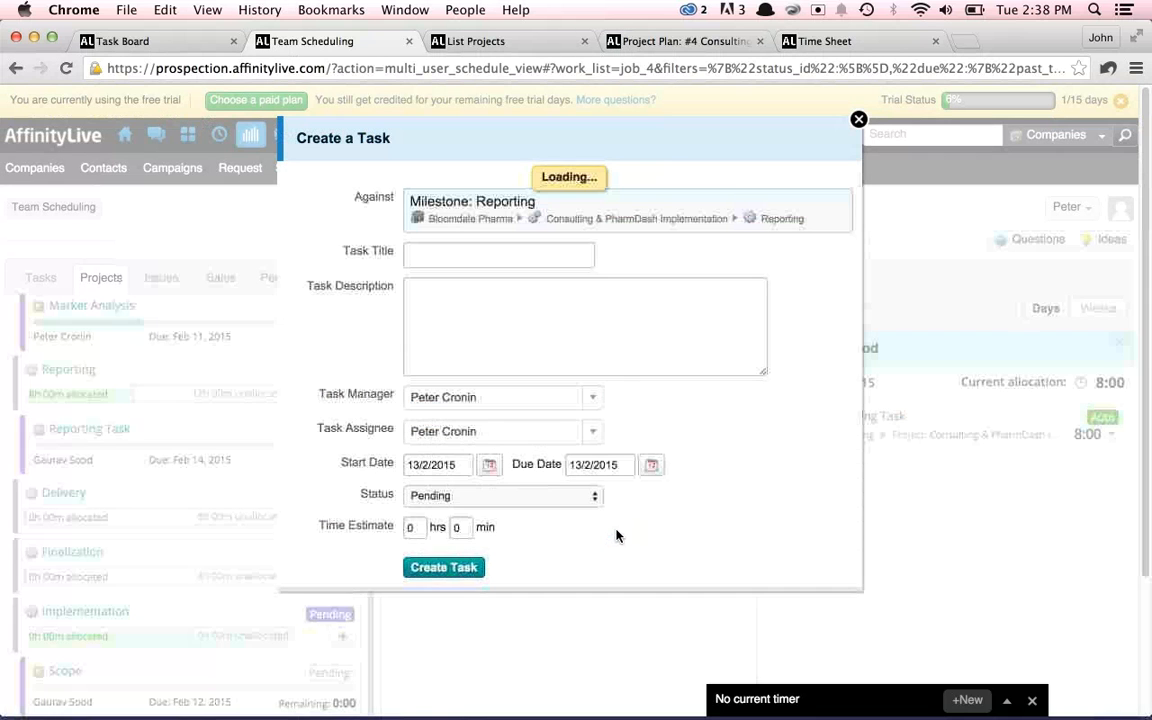
pyautogui.click(408, 527)
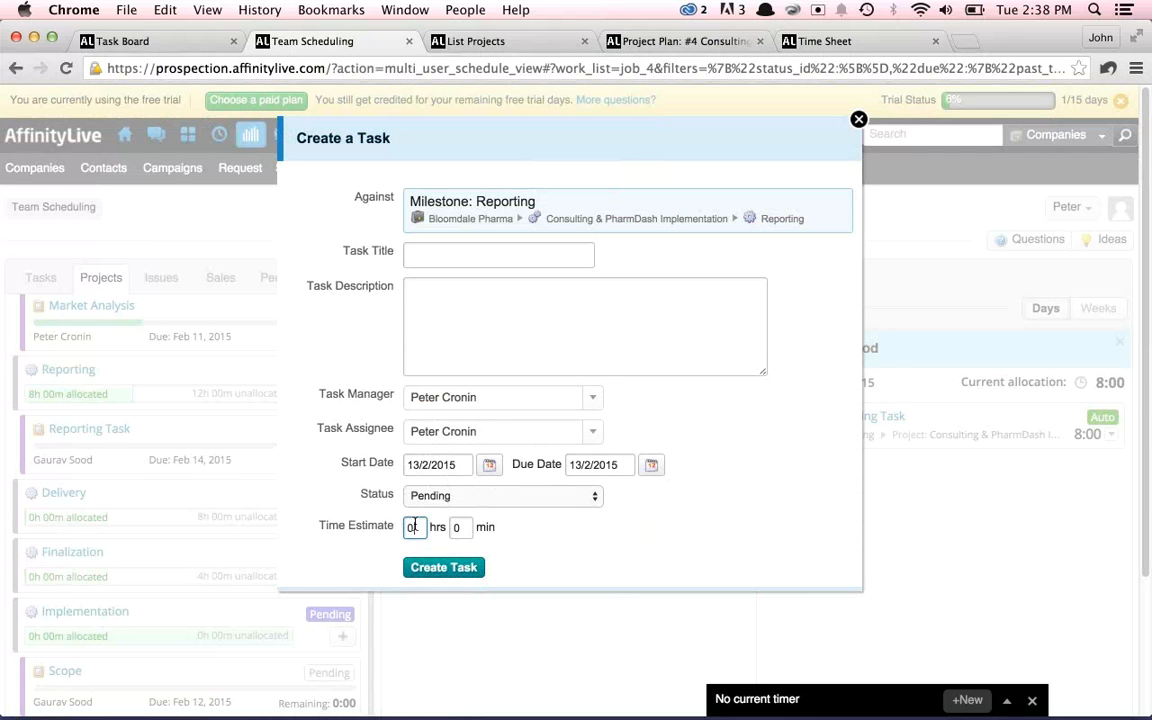
pyautogui.write('8')
pyautogui.click(486, 253)
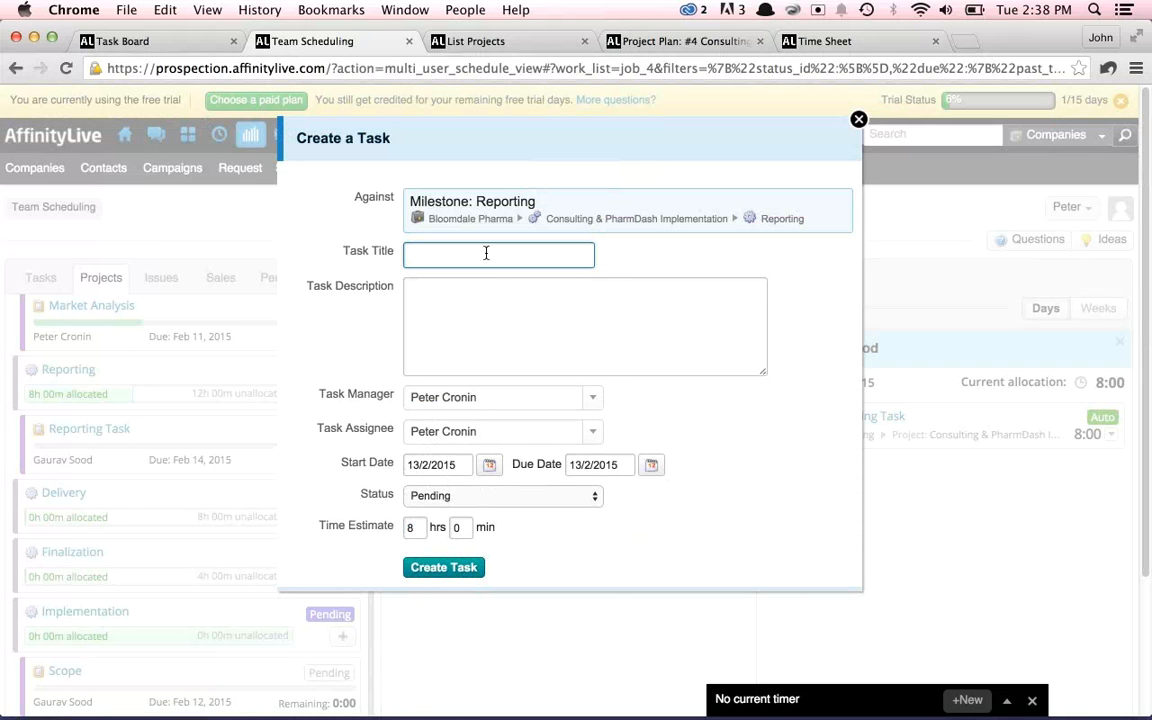
pyautogui.write('Reporting 2')
pyautogui.click(459, 568)
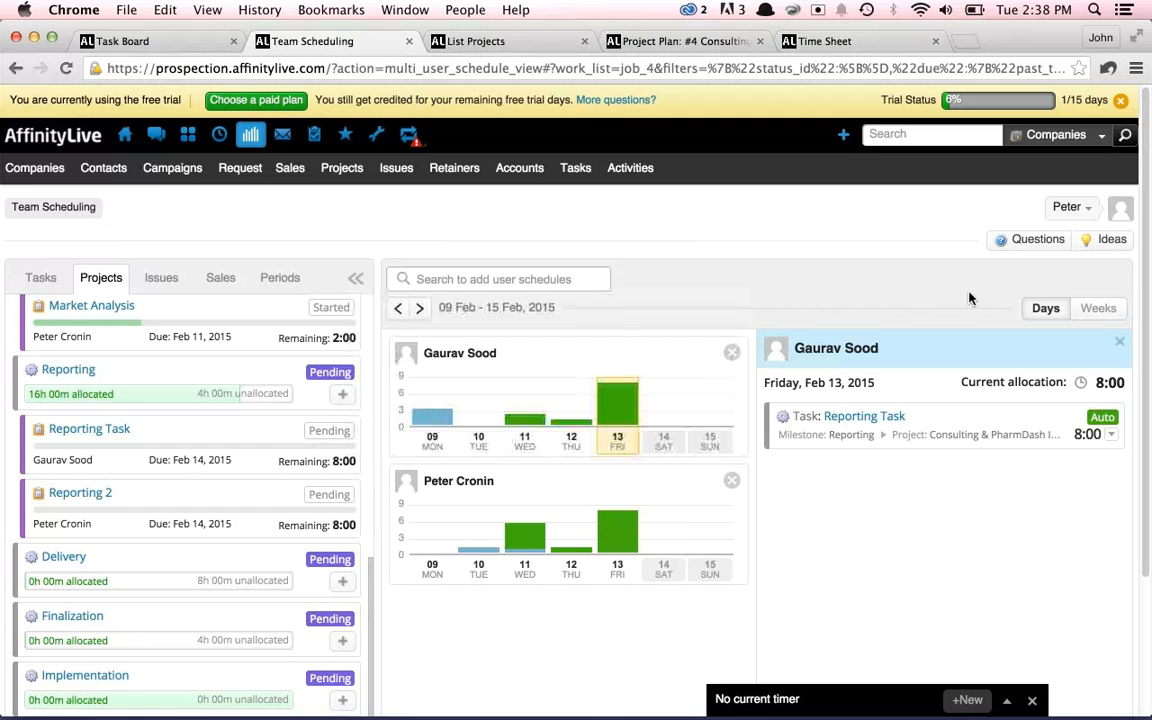
# Switch the team schedule to weeks, close the day's allocation details, and look at March 2015 before returning to February
pyautogui.click(1090, 315)
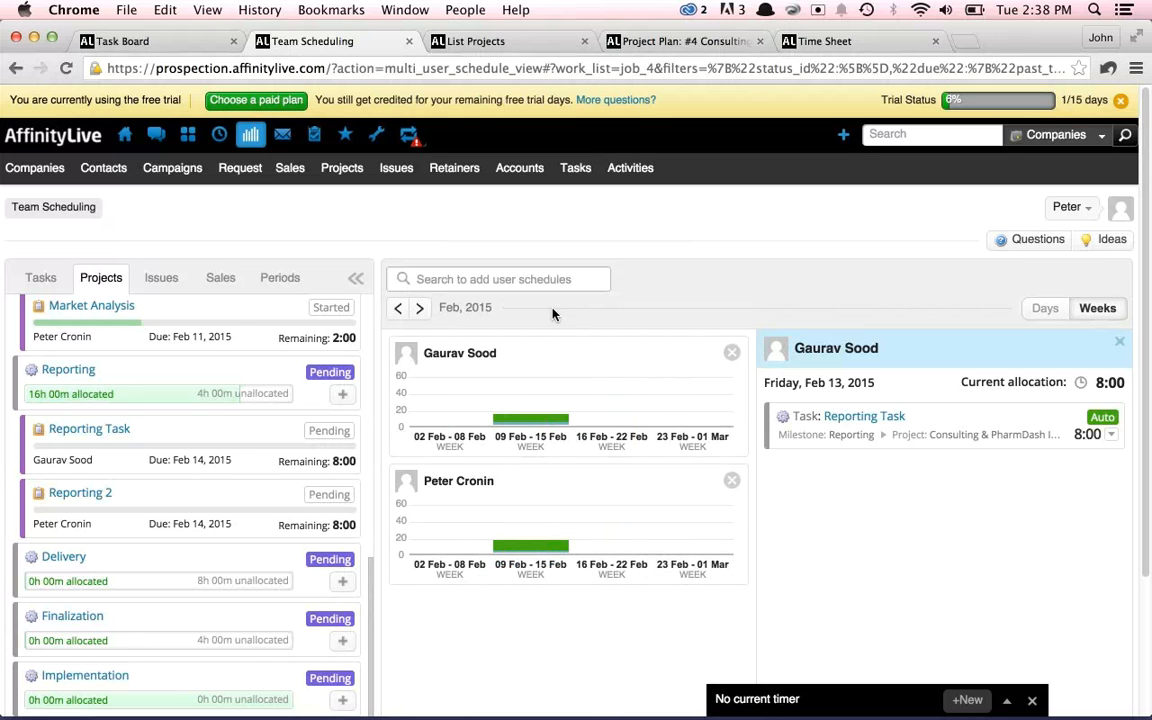
pyautogui.click(1119, 342)
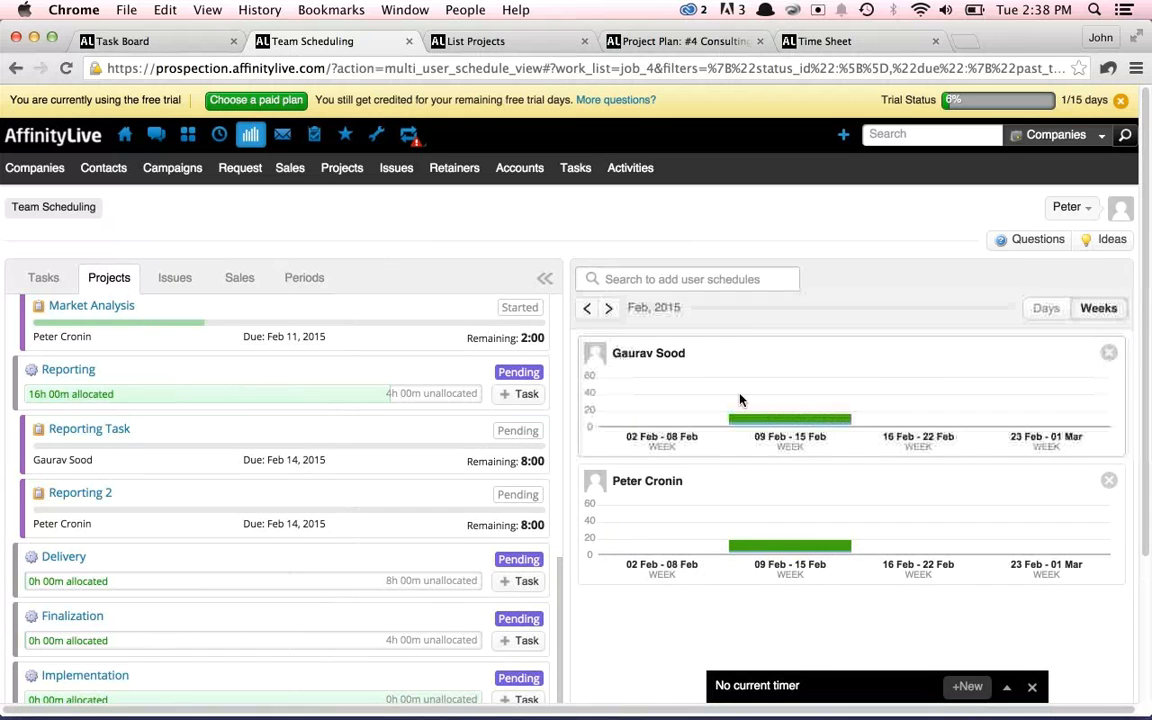
pyautogui.click(611, 310)
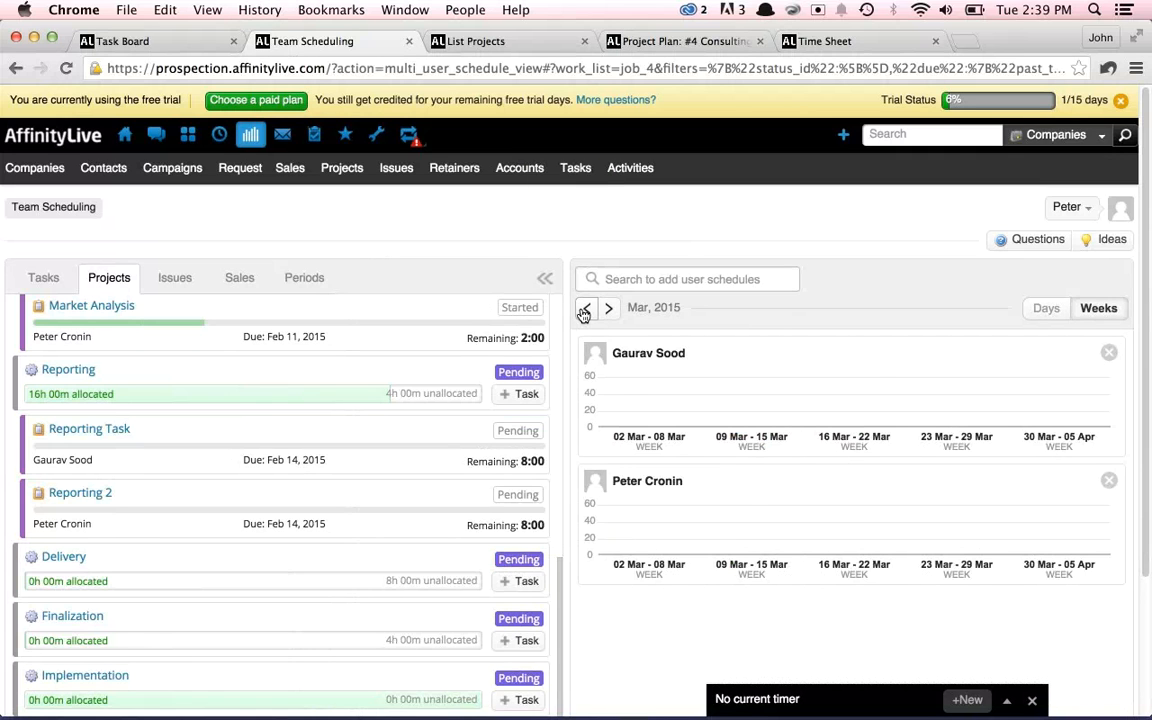
pyautogui.click(585, 310)
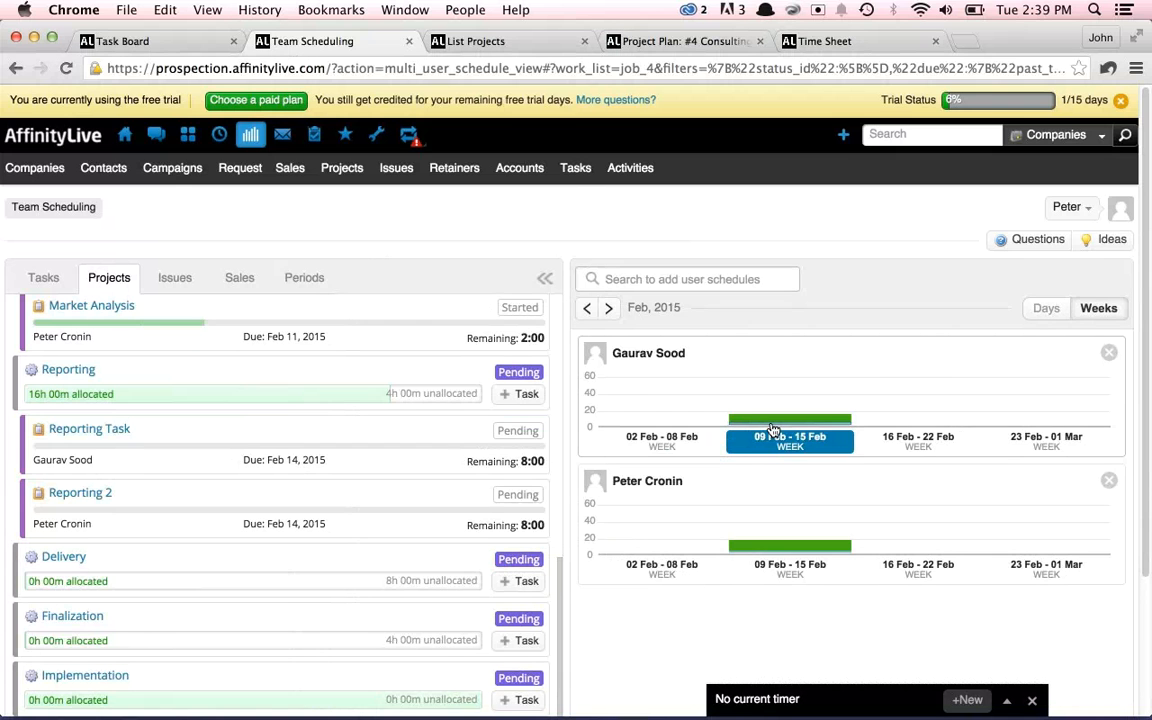
# Switch the work list from the project to all tasks and filter it by Pending status
pyautogui.moveTo(560, 609); pyautogui.dragTo(563, 252)
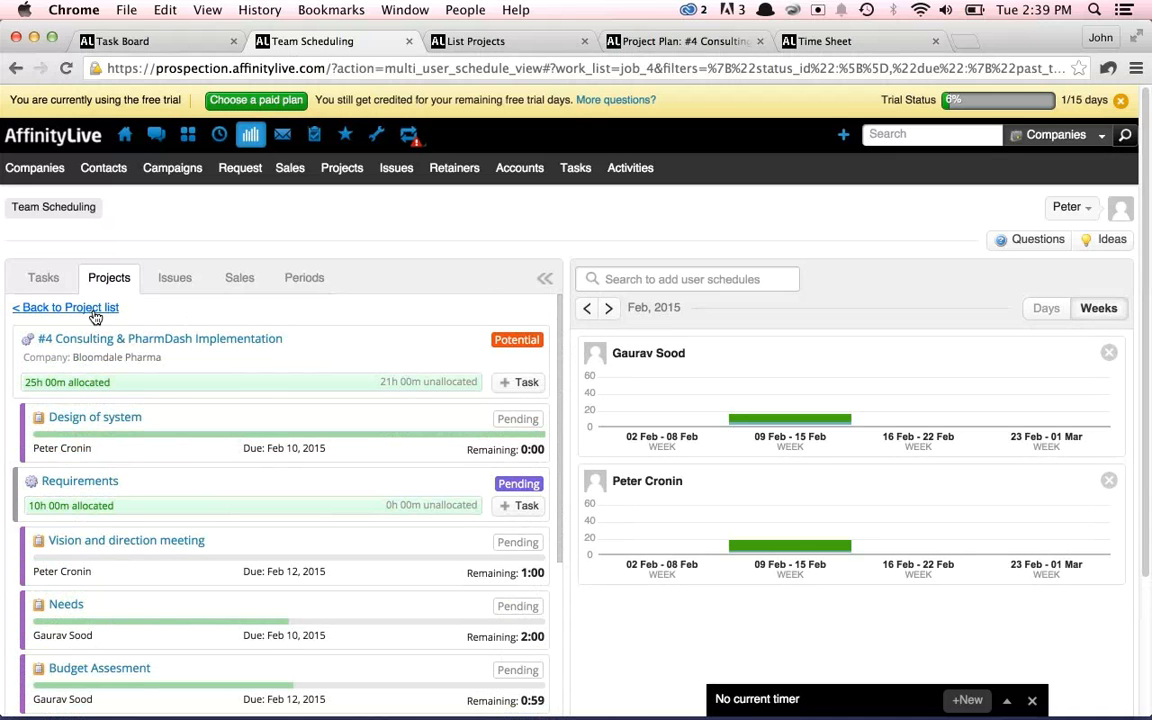
pyautogui.click(38, 279)
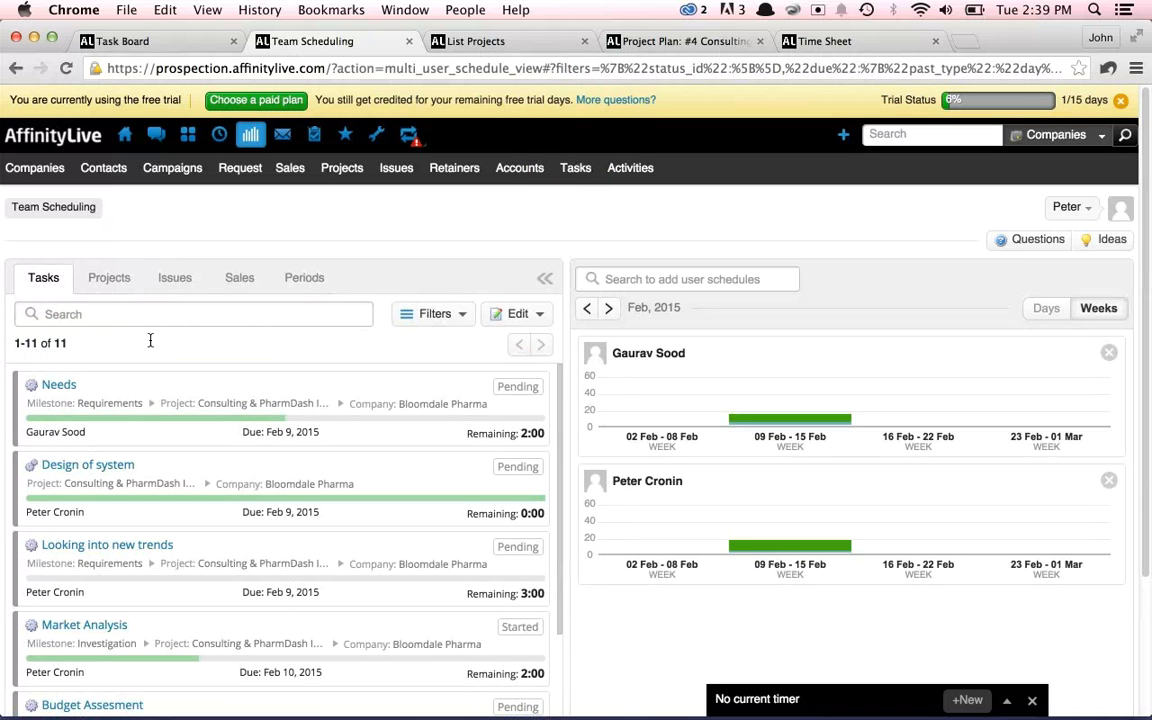
pyautogui.click(443, 315)
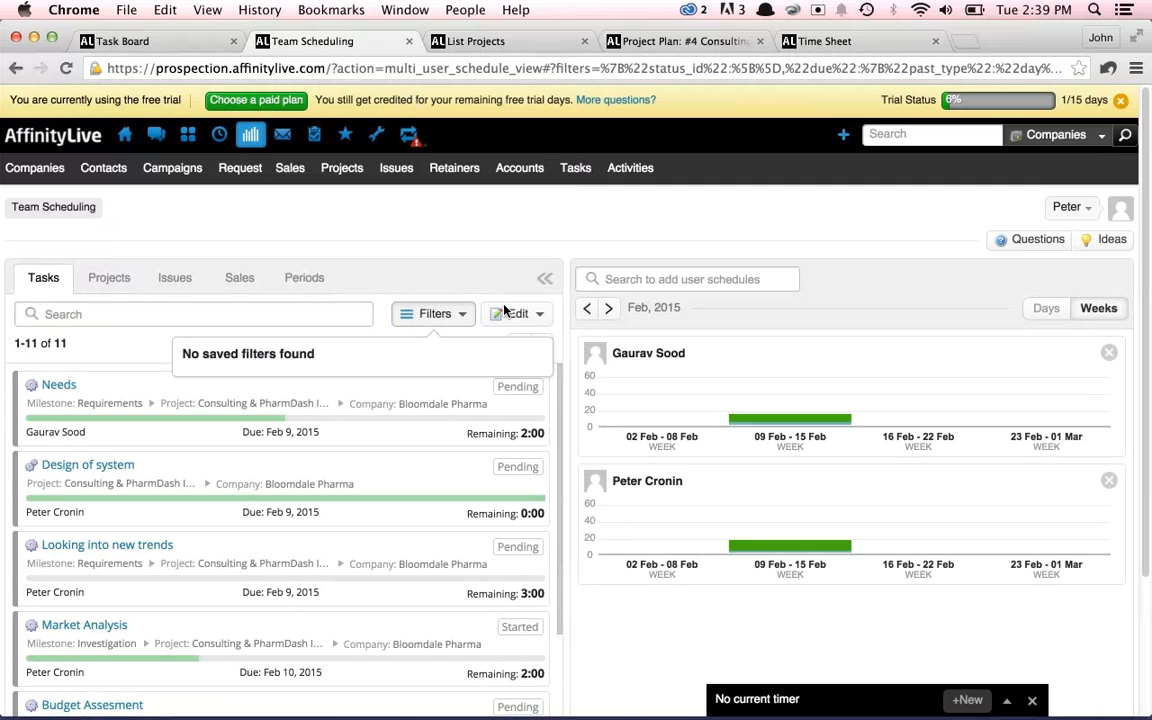
pyautogui.click(91, 346)
pyautogui.click(496, 318)
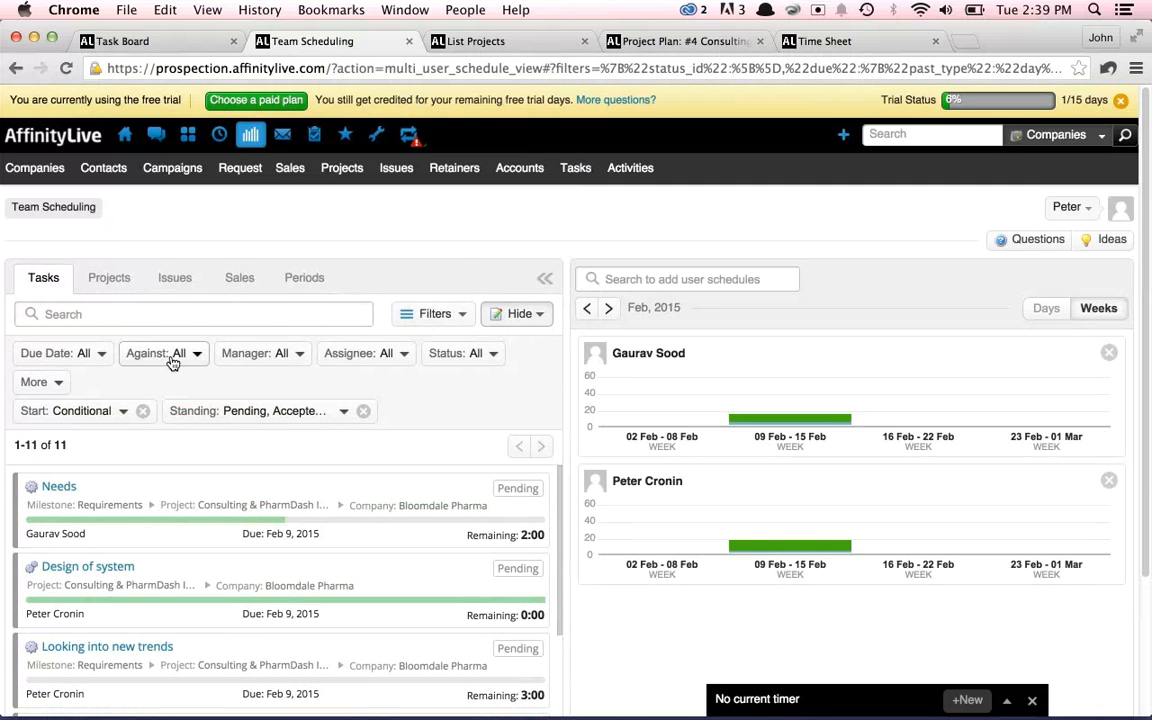
pyautogui.click(453, 358)
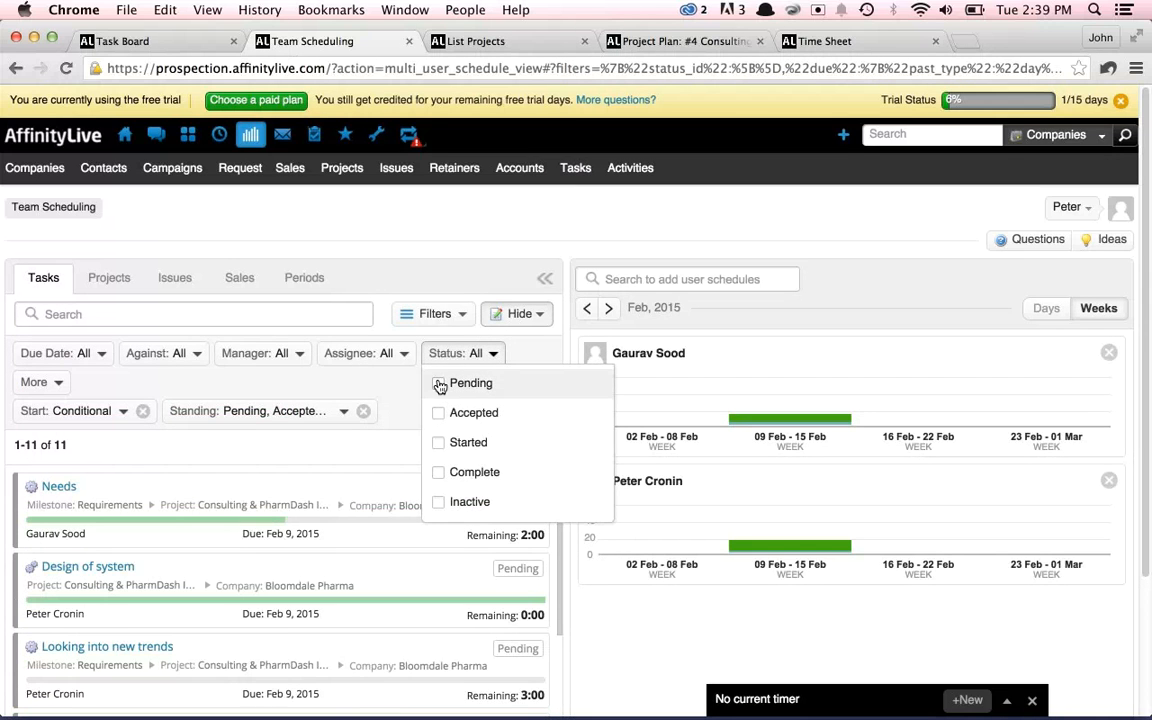
pyautogui.click(440, 385)
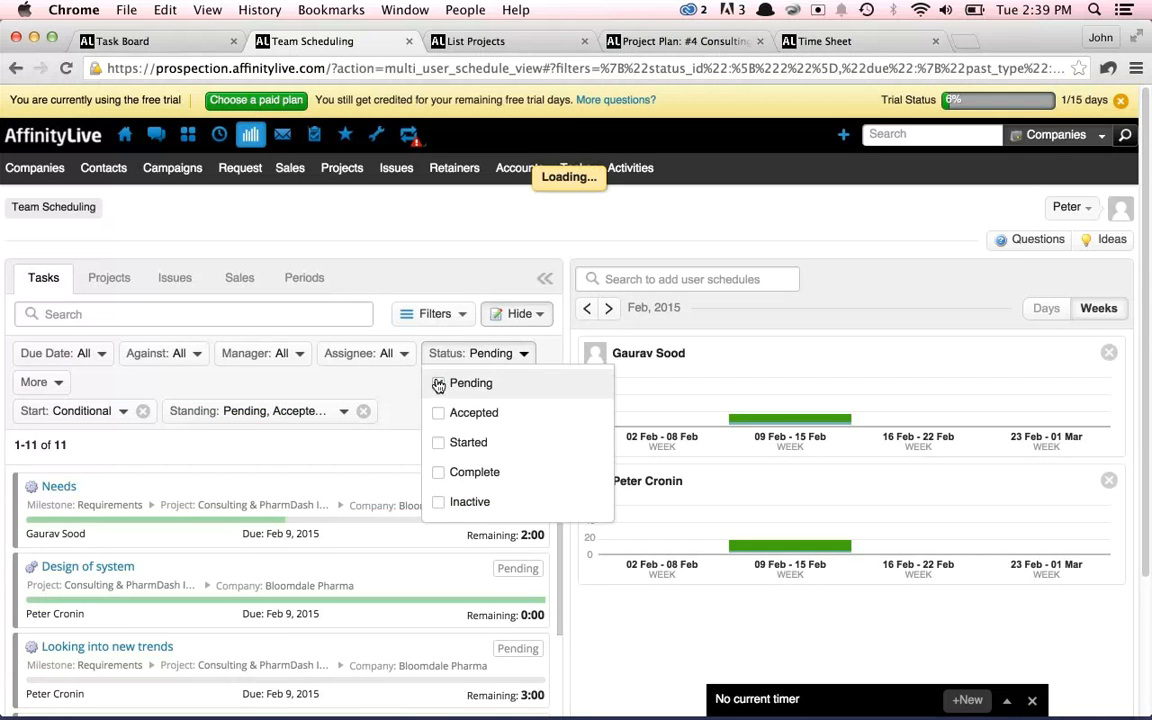
# Set the task list's start date filter to the past 10 days
pyautogui.click(84, 411)
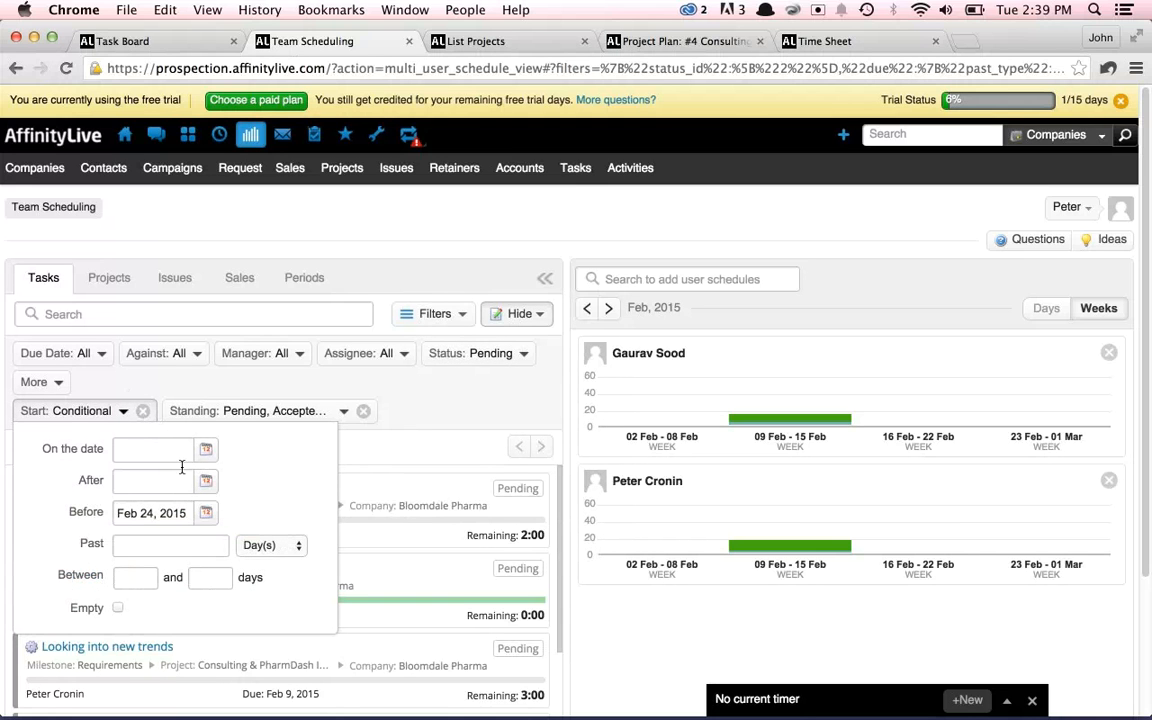
pyautogui.click(202, 544)
pyautogui.write('10')
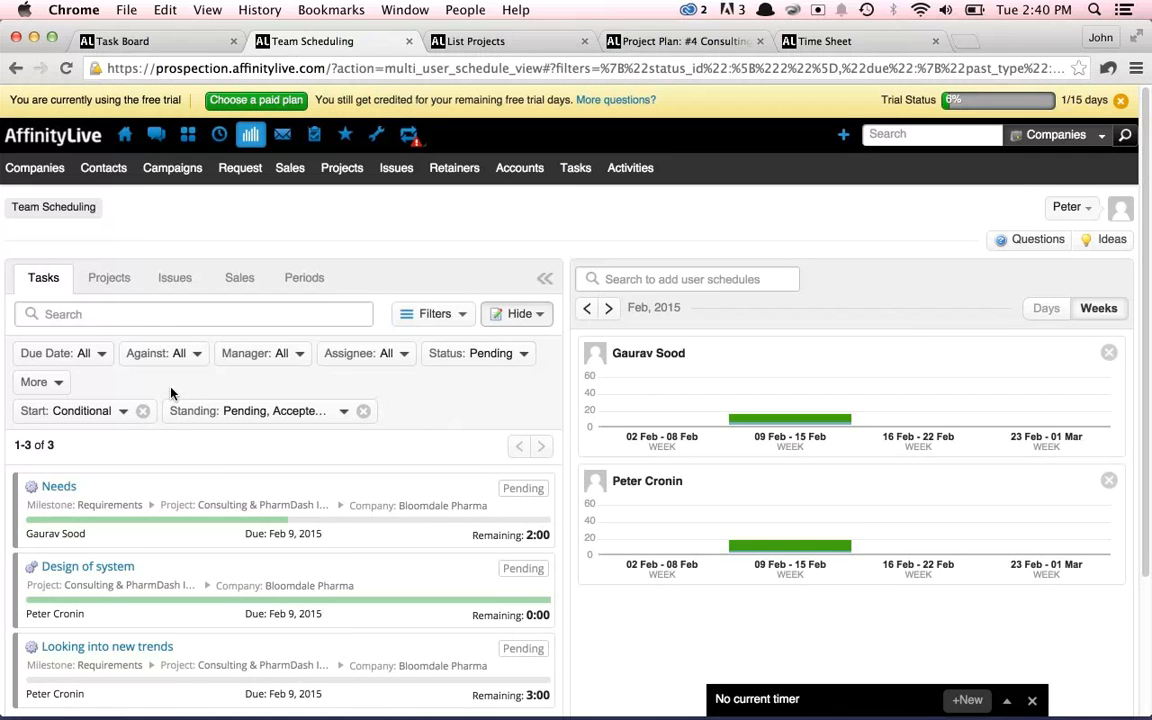
# Limit the task list to tasks against a project, and check the additional filters and the Standing options
pyautogui.click(45, 386)
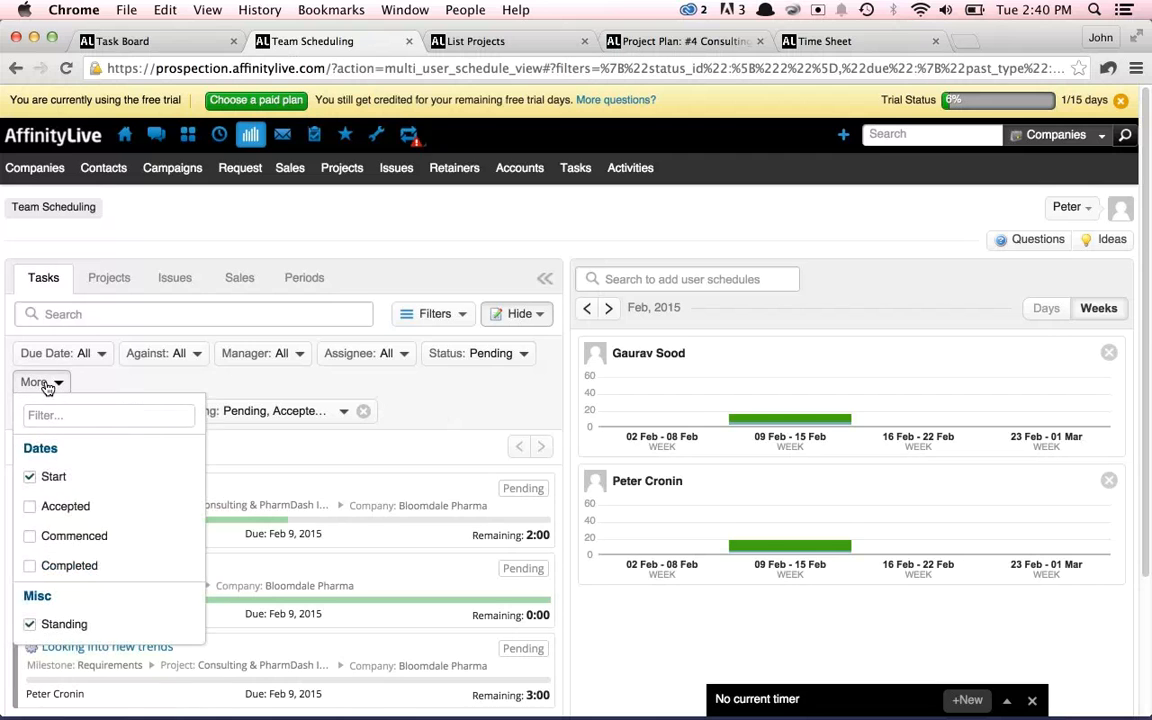
pyautogui.scroll(-2, 99, 497)
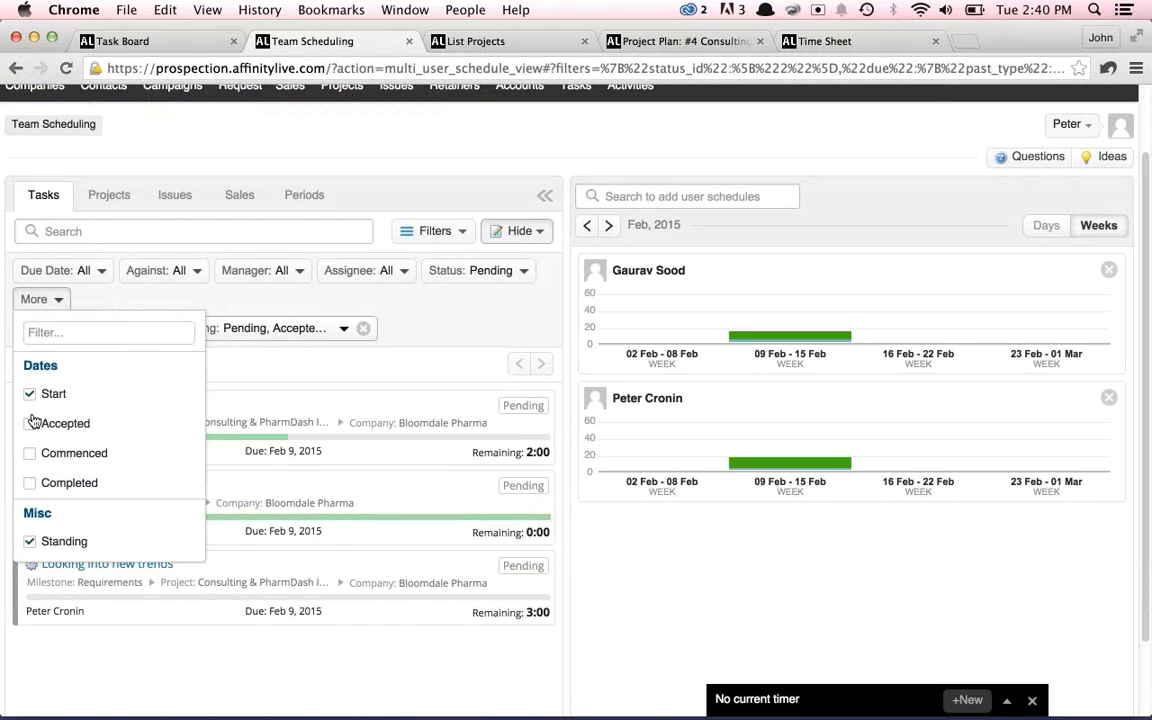
pyautogui.click(348, 298)
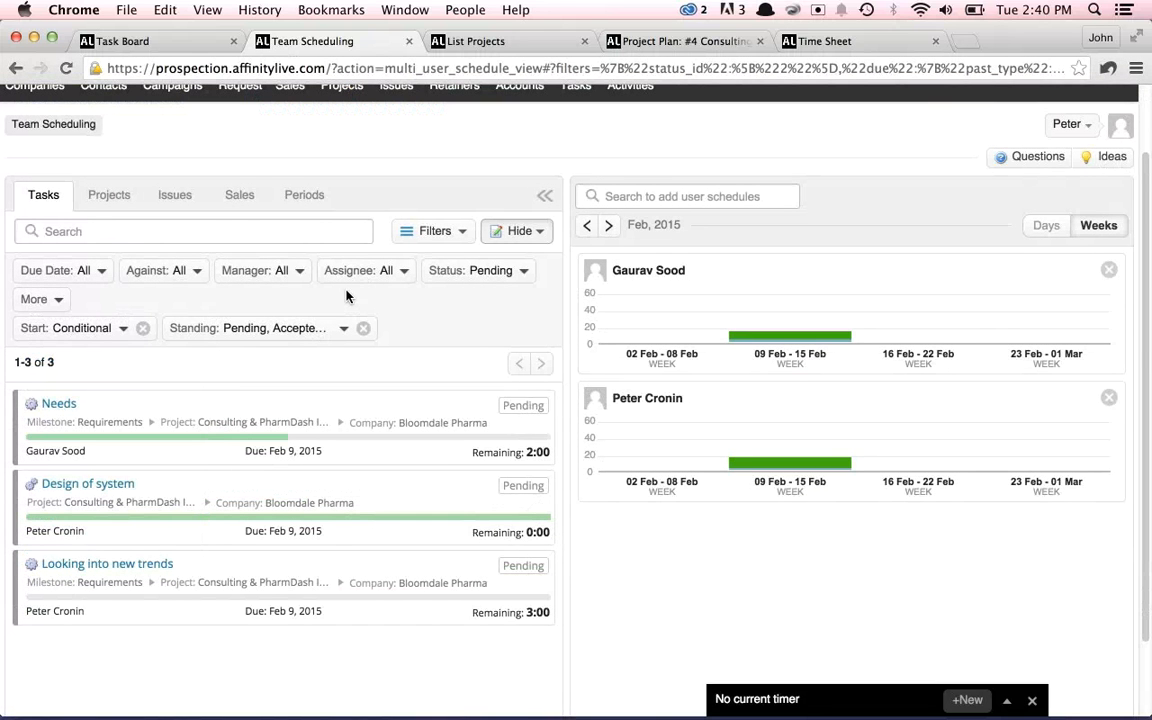
pyautogui.click(190, 275)
pyautogui.click(140, 301)
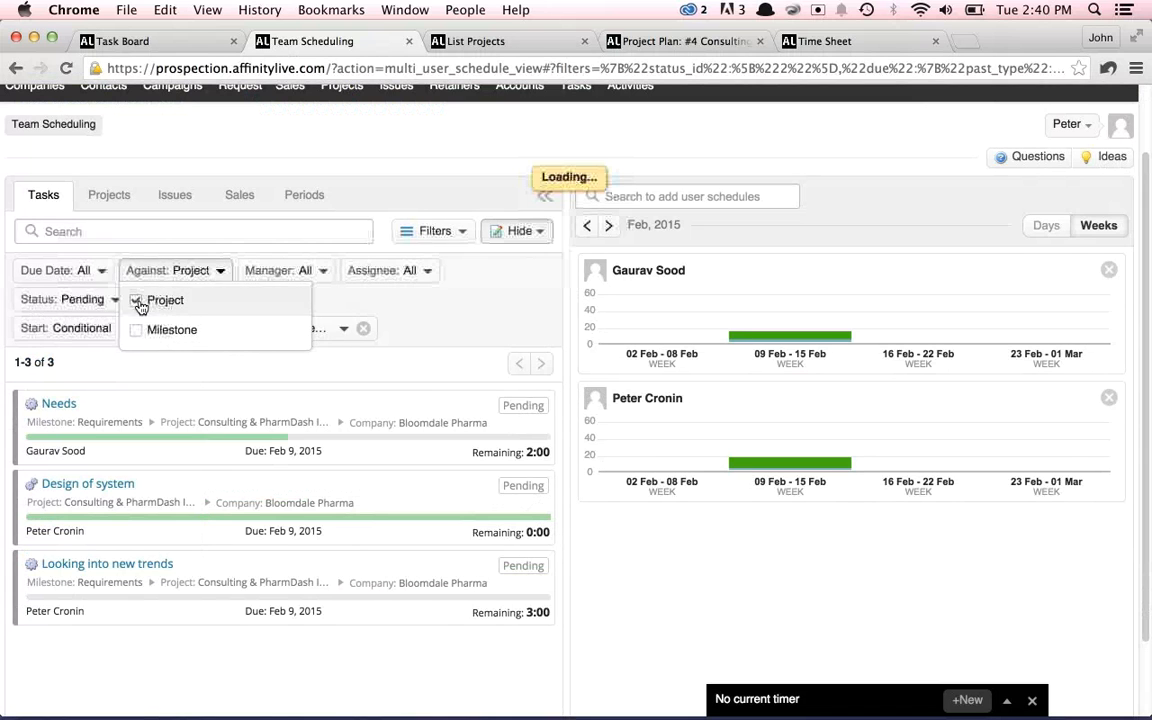
pyautogui.click(527, 299)
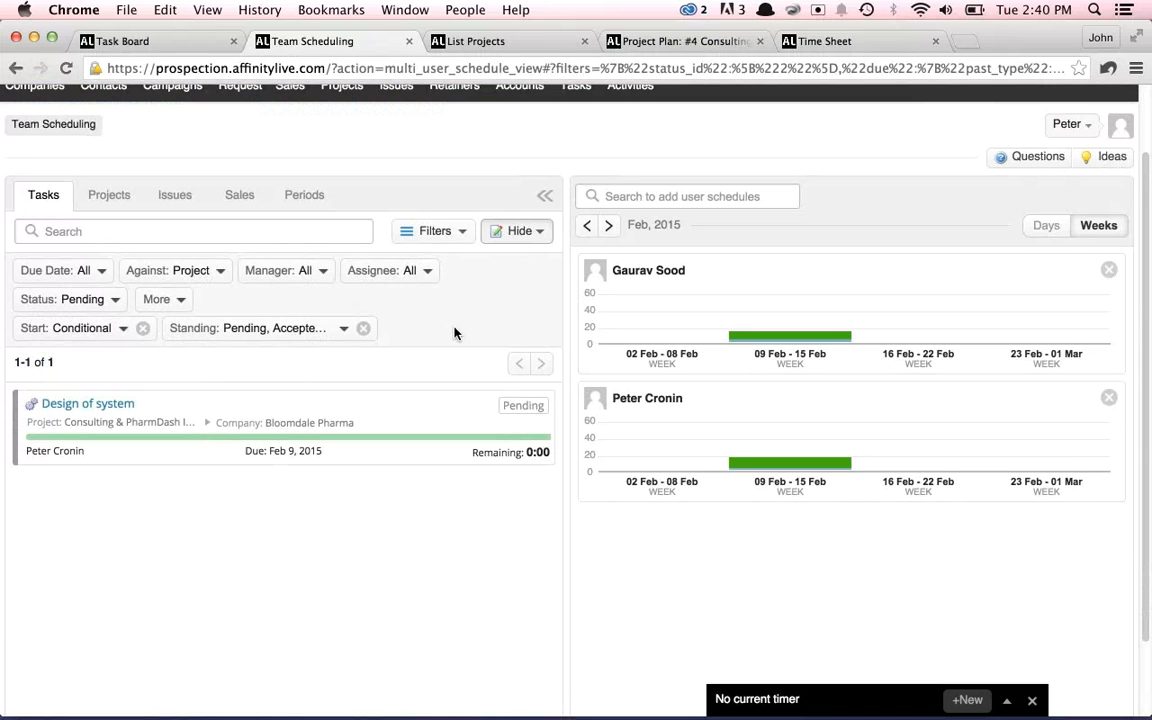
pyautogui.click(298, 330)
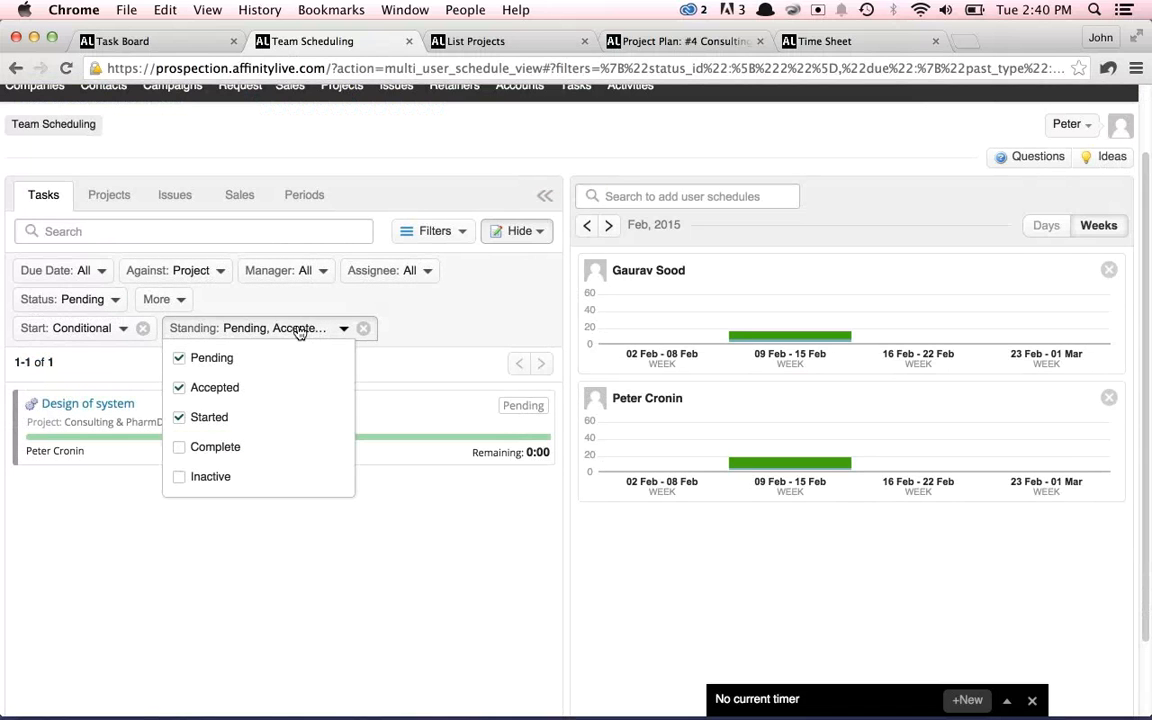
pyautogui.click(458, 309)
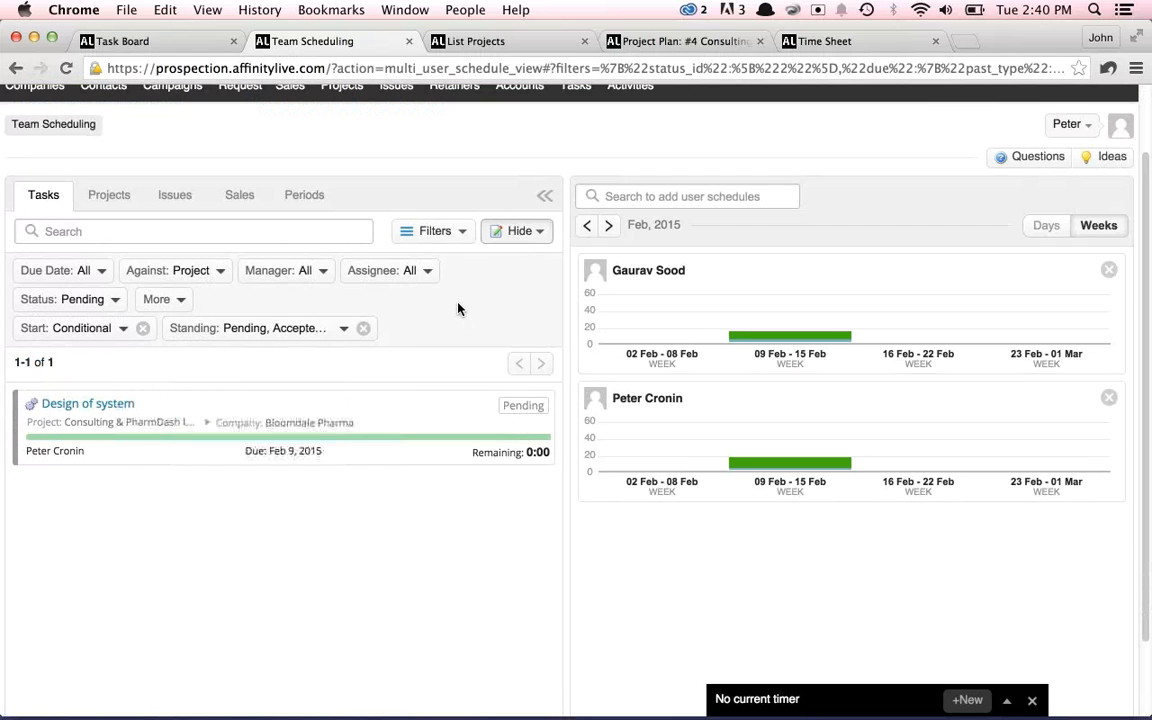
# Hide the work list and show the first team member's allocation for the week of 09–15 Feb
pyautogui.click(544, 196)
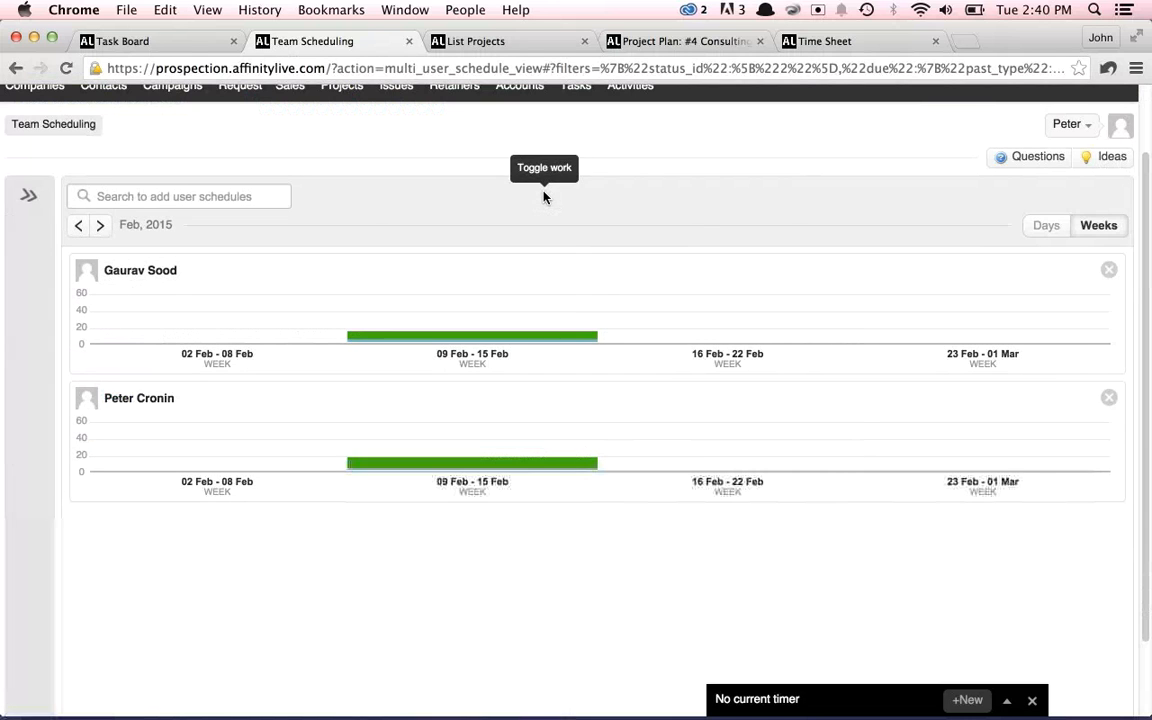
pyautogui.click(480, 331)
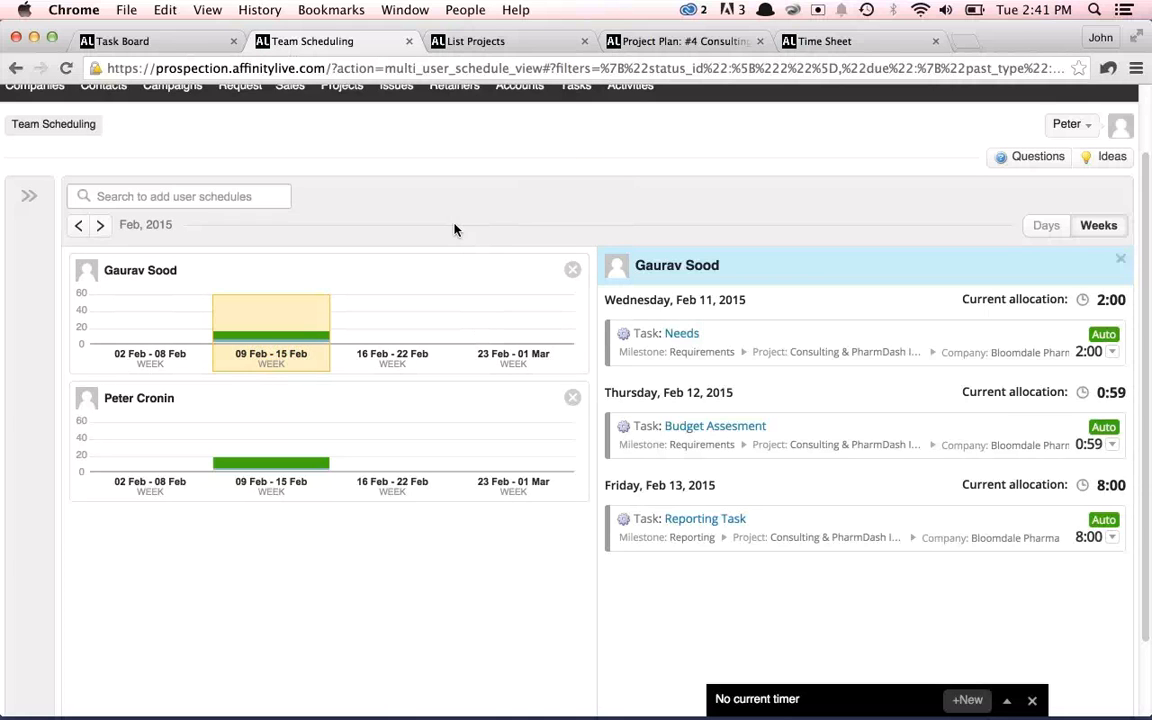
# Open the Consulting & PharmDash Implementation project's overview from its project plan and examine the milestones' usage, dates and budgets
pyautogui.click(670, 47)
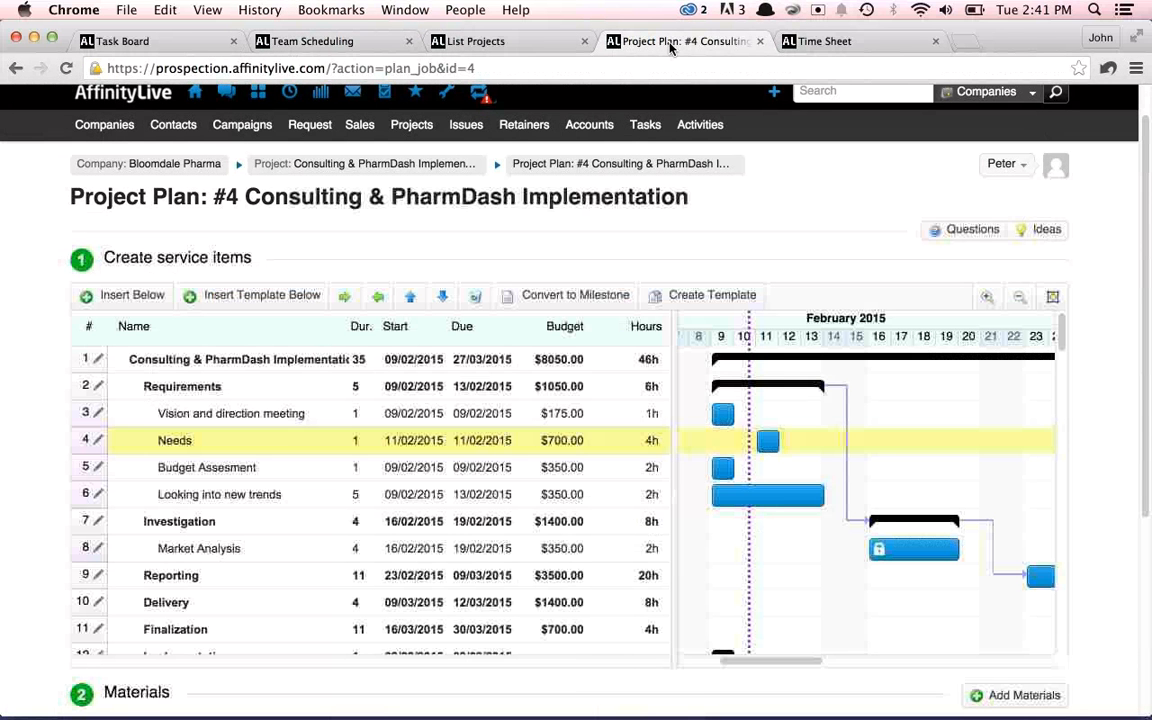
pyautogui.click(292, 166)
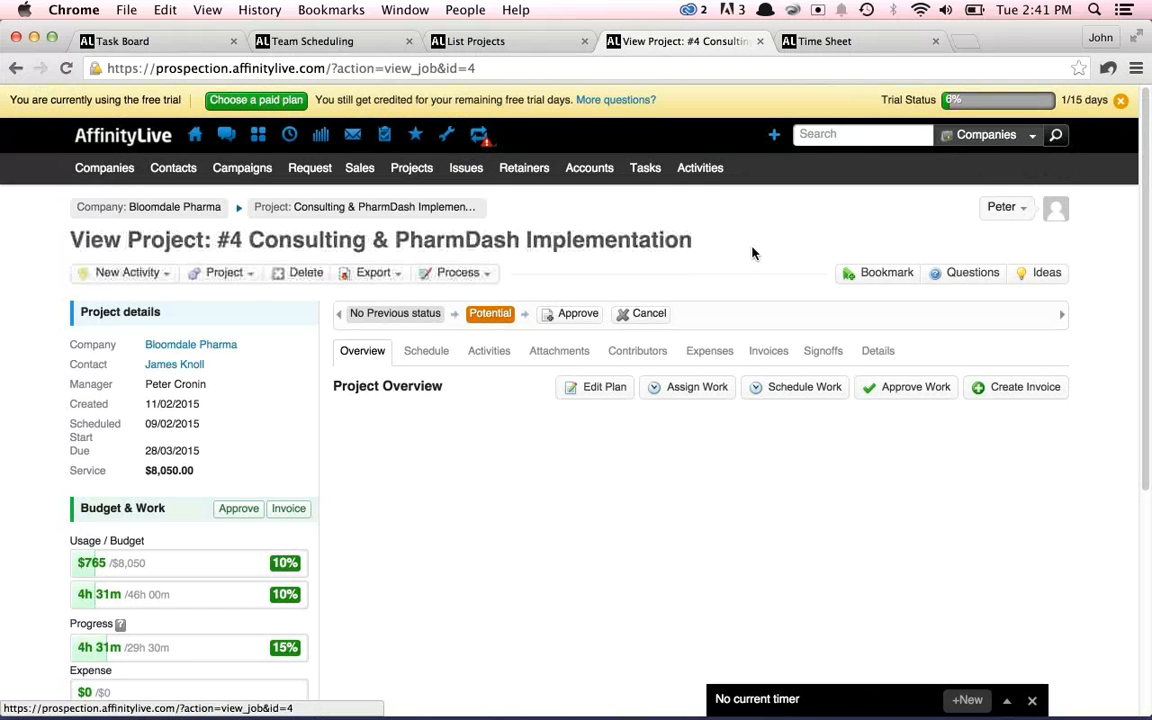
pyautogui.scroll(-2, 753, 252)
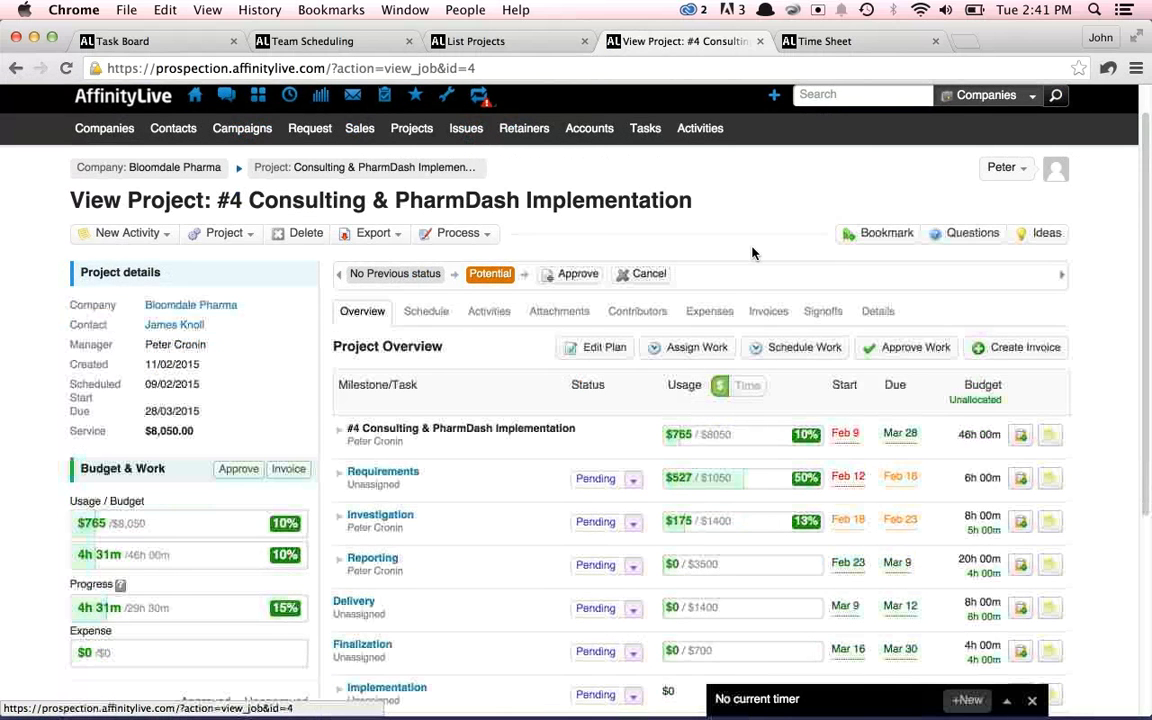
pyautogui.scroll(-2, 690, 369)
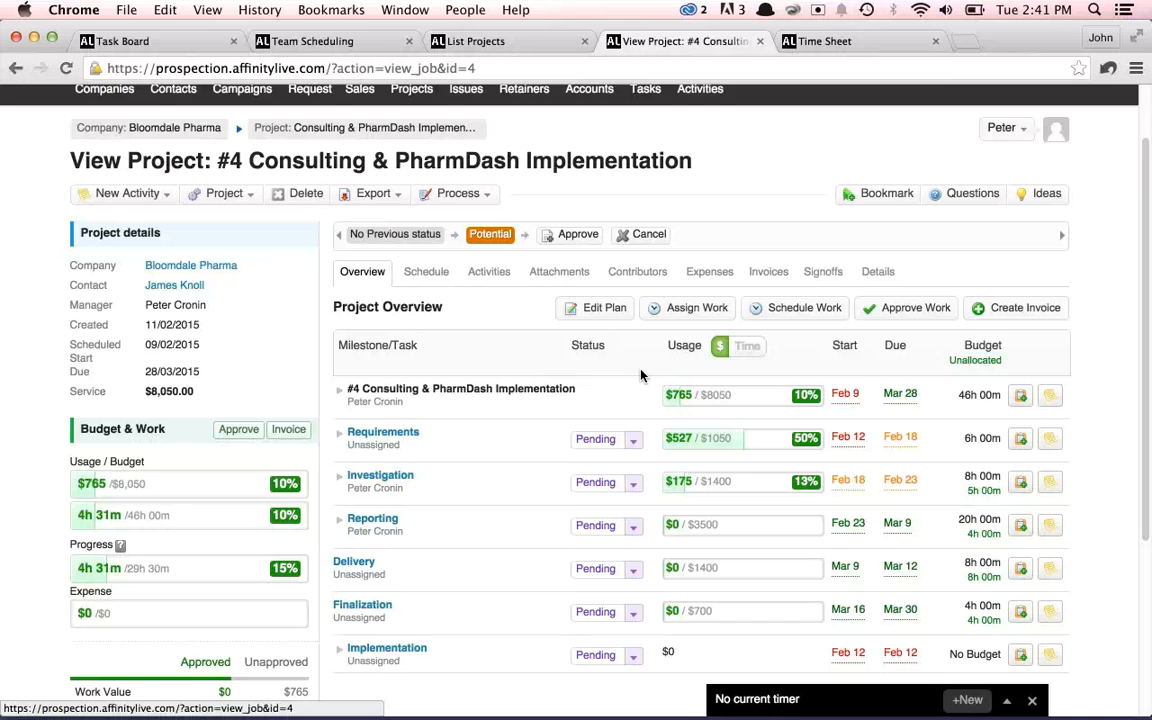
# Close the timer bar and open the project's plan to examine its service items and timeline
pyautogui.click(1032, 700)
pyautogui.click(597, 307)
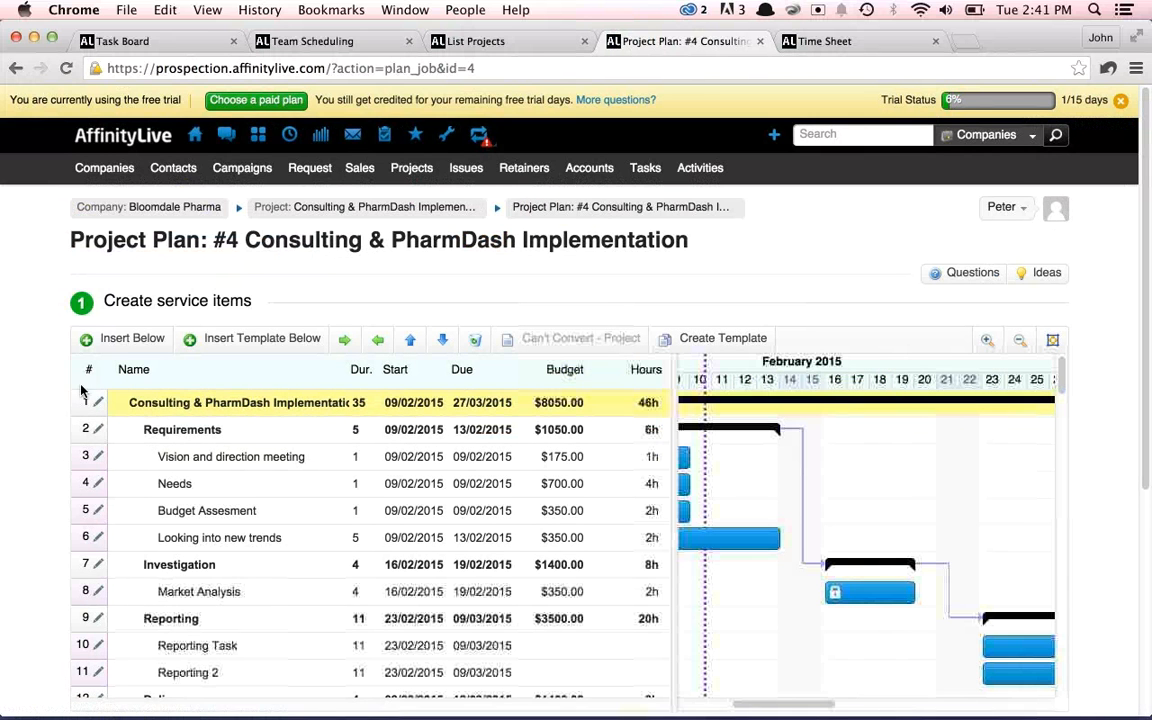
pyautogui.scroll(-2, 22, 385)
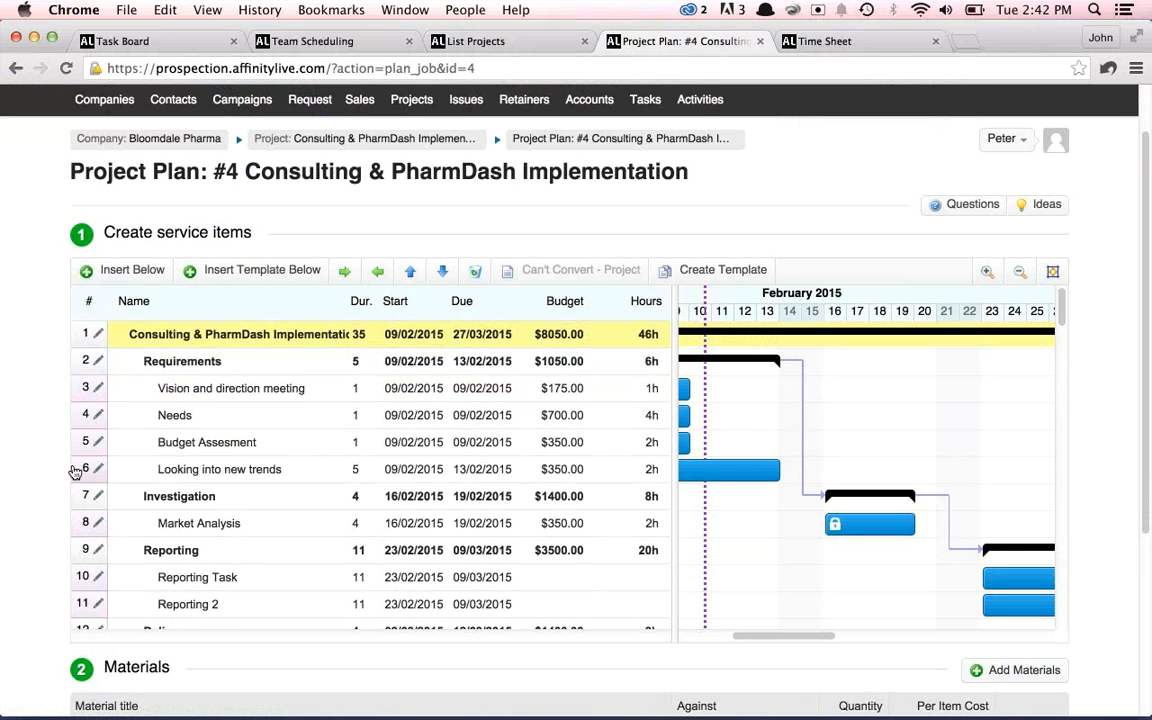
# Start an invoice for the Consulting & PharmDash Implementation project and look through its settings and time items
pyautogui.click(15, 68)
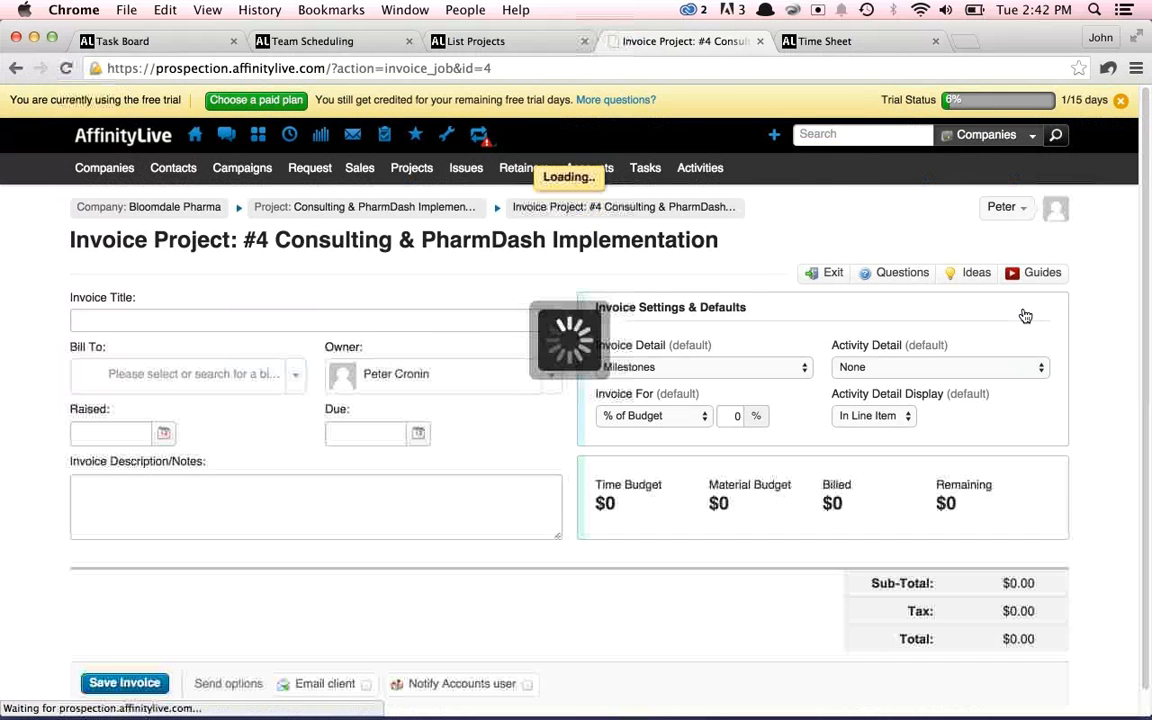
pyautogui.click(130, 318)
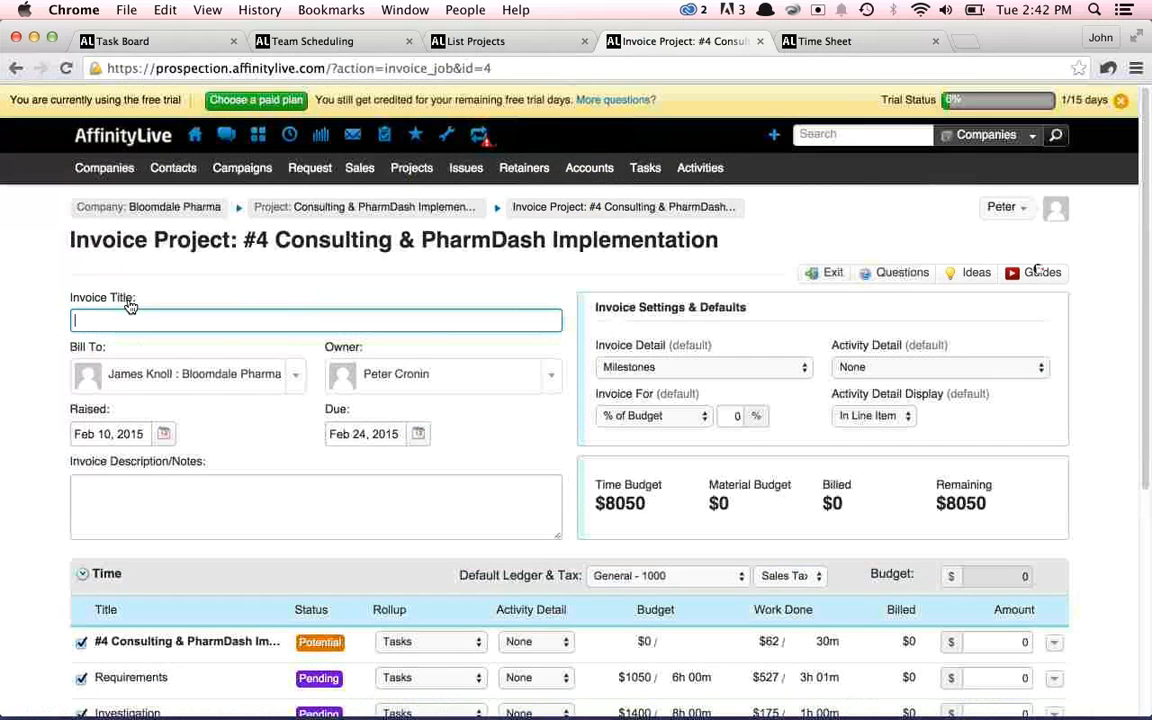
pyautogui.scroll(-3, 46, 293)
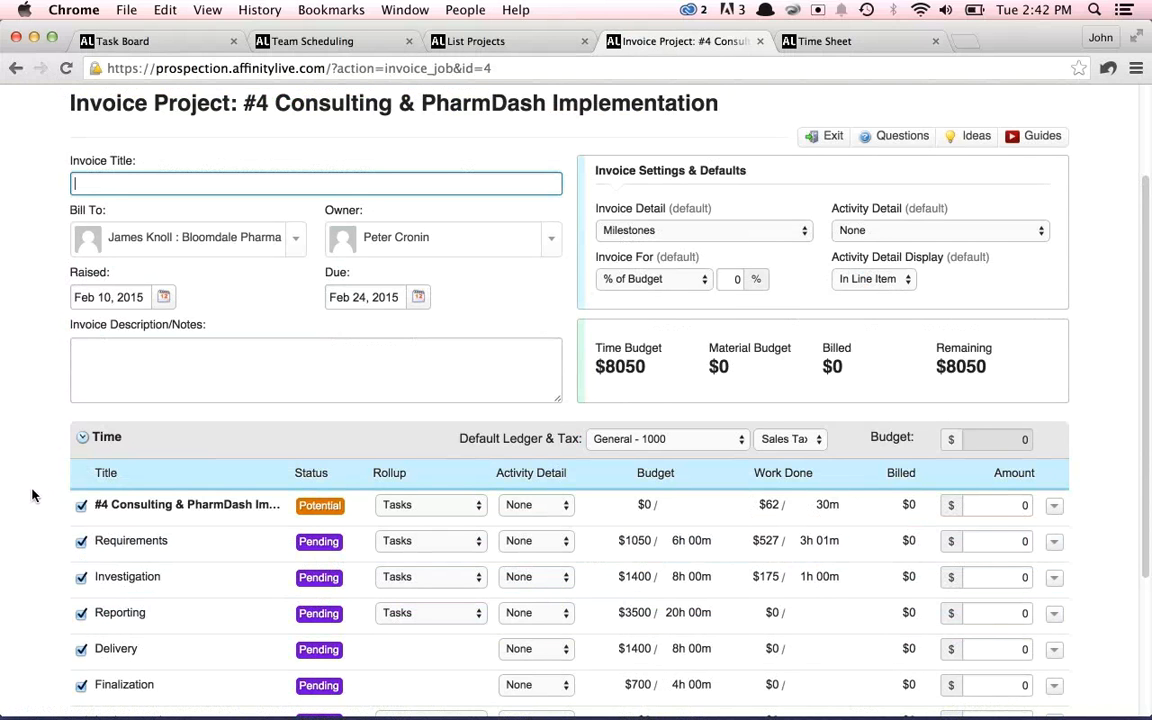
# Examine the invoice's settings and each time item's status, budget, work done and billed amounts
pyautogui.scroll(-1, 34, 496)
pyautogui.scroll(-1, 34, 496)
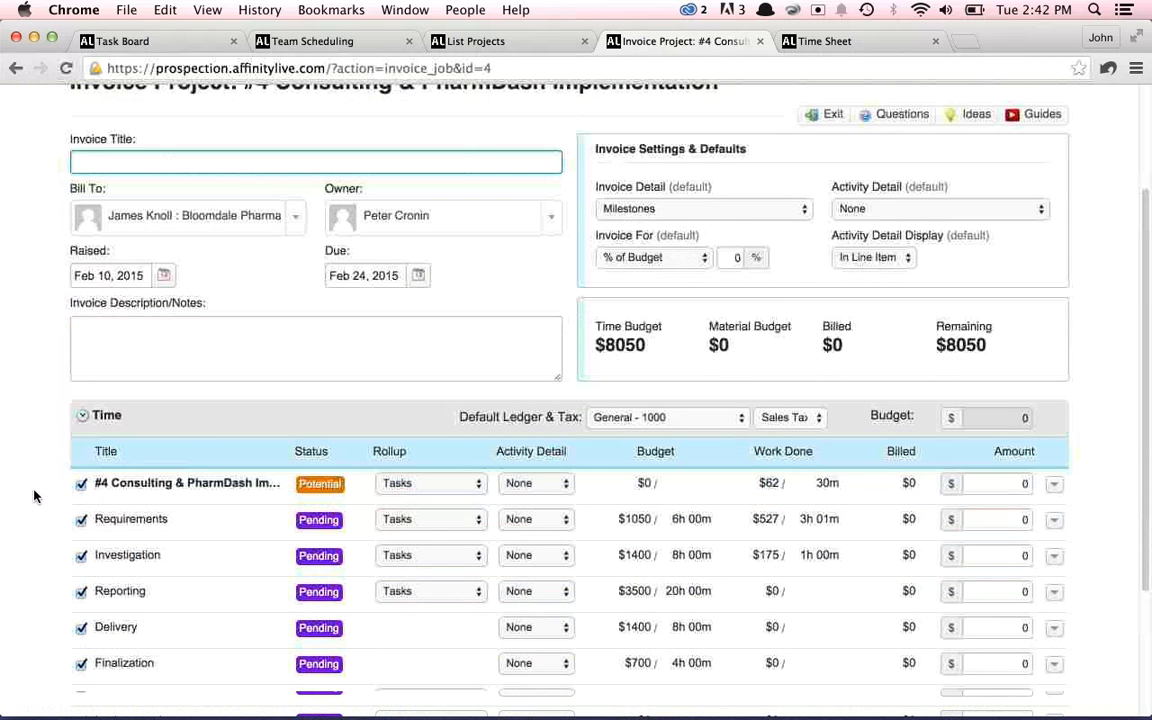
pyautogui.scroll(-3, 34, 496)
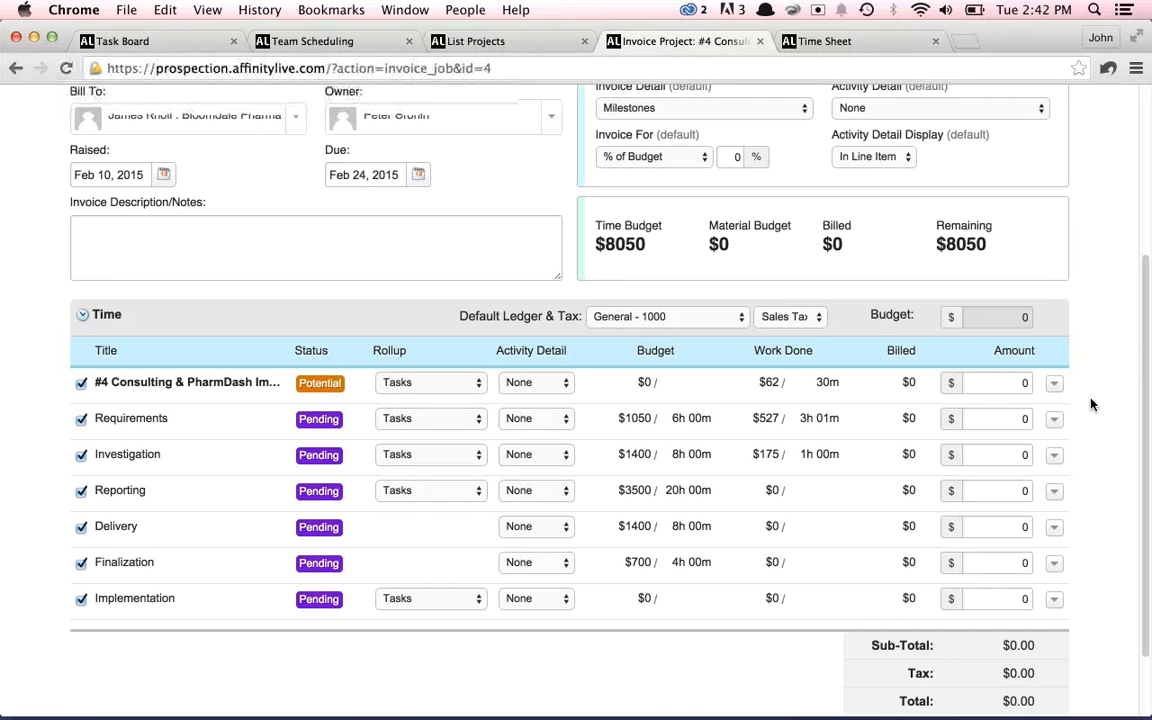
pyautogui.scroll(1, 1091, 404)
pyautogui.scroll(4, 1091, 404)
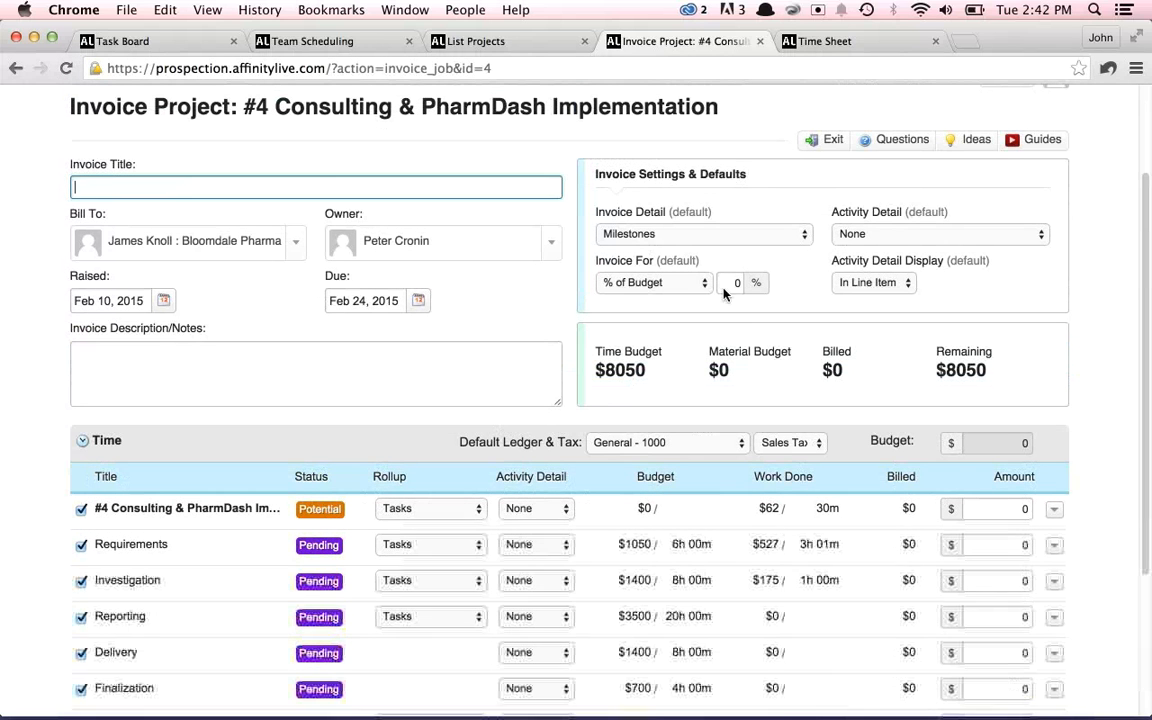
pyautogui.click(1094, 339)
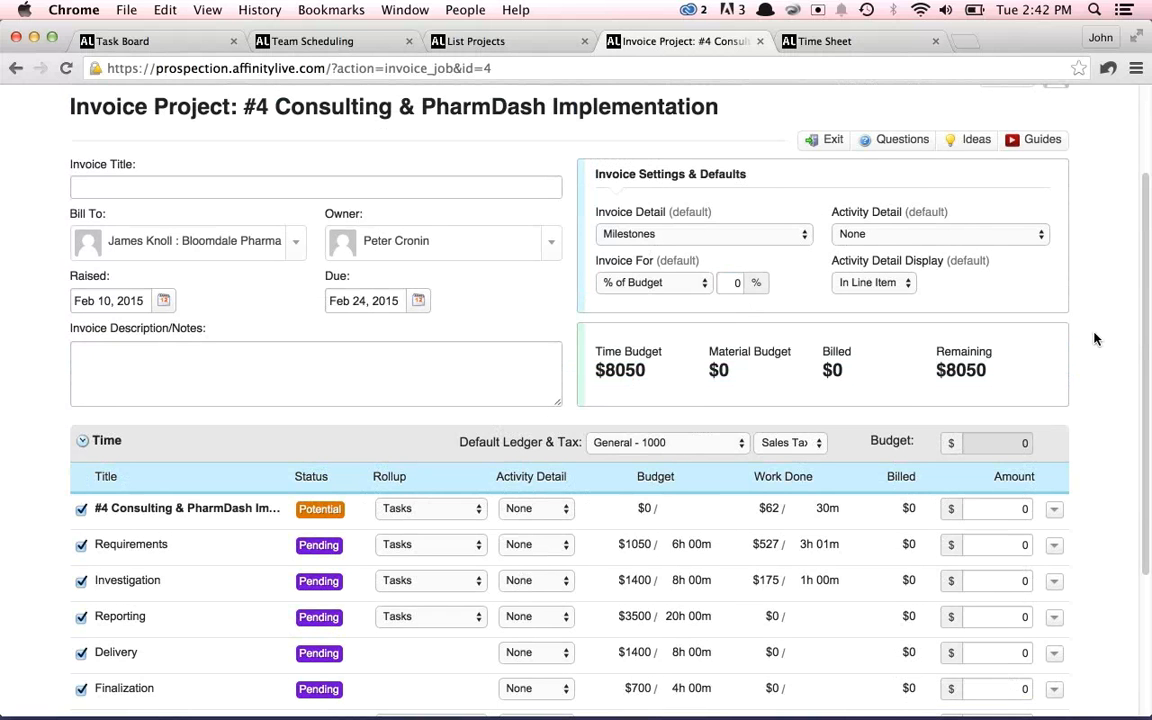
pyautogui.scroll(-5, 1094, 339)
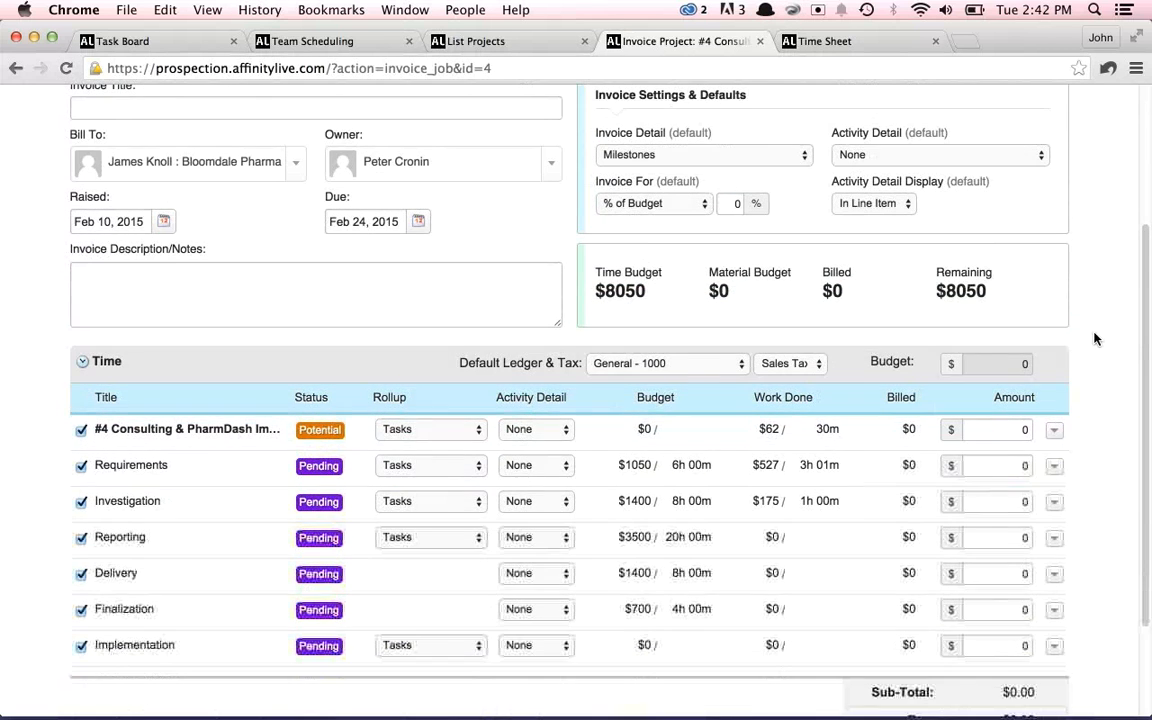
pyautogui.scroll(-3, 1094, 339)
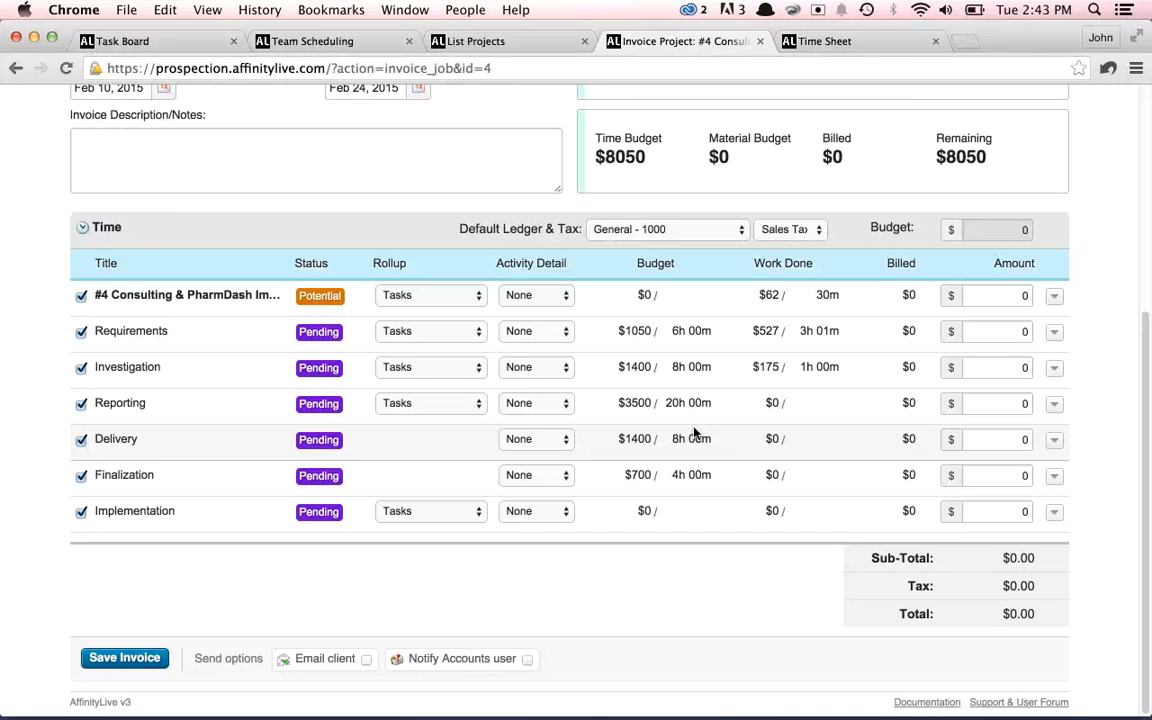
pyautogui.scroll(3, 3, 111)
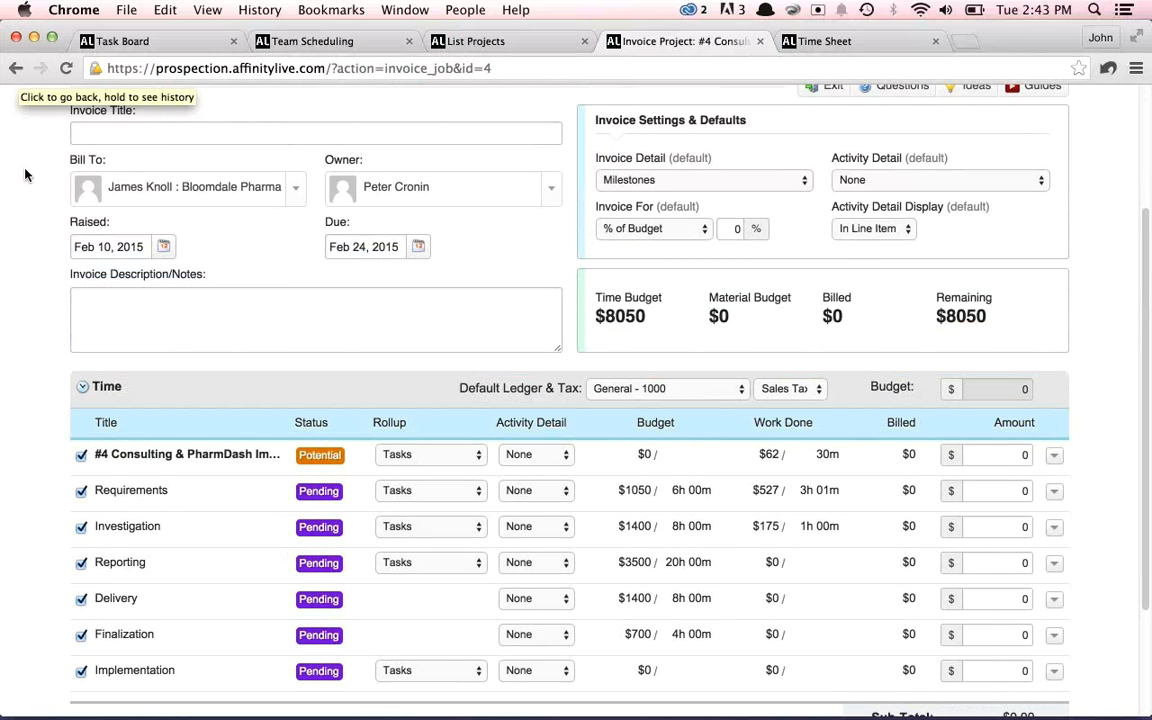
pyautogui.scroll(-1, 26, 175)
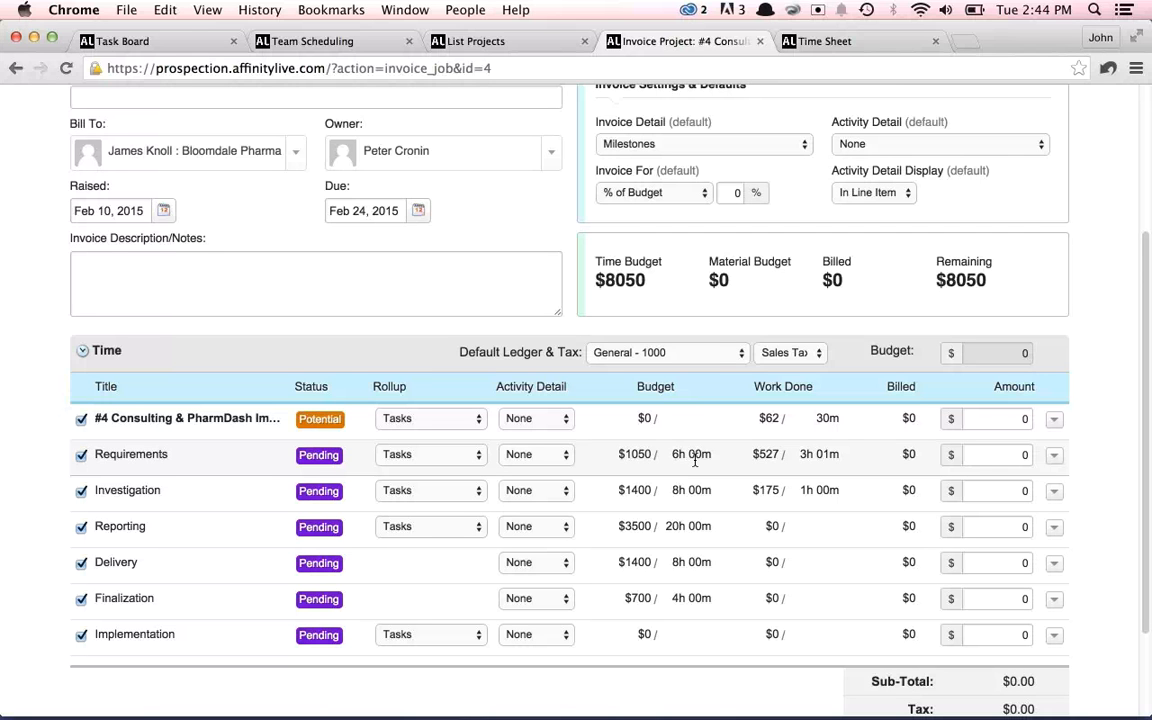
pyautogui.scroll(1, 695, 460)
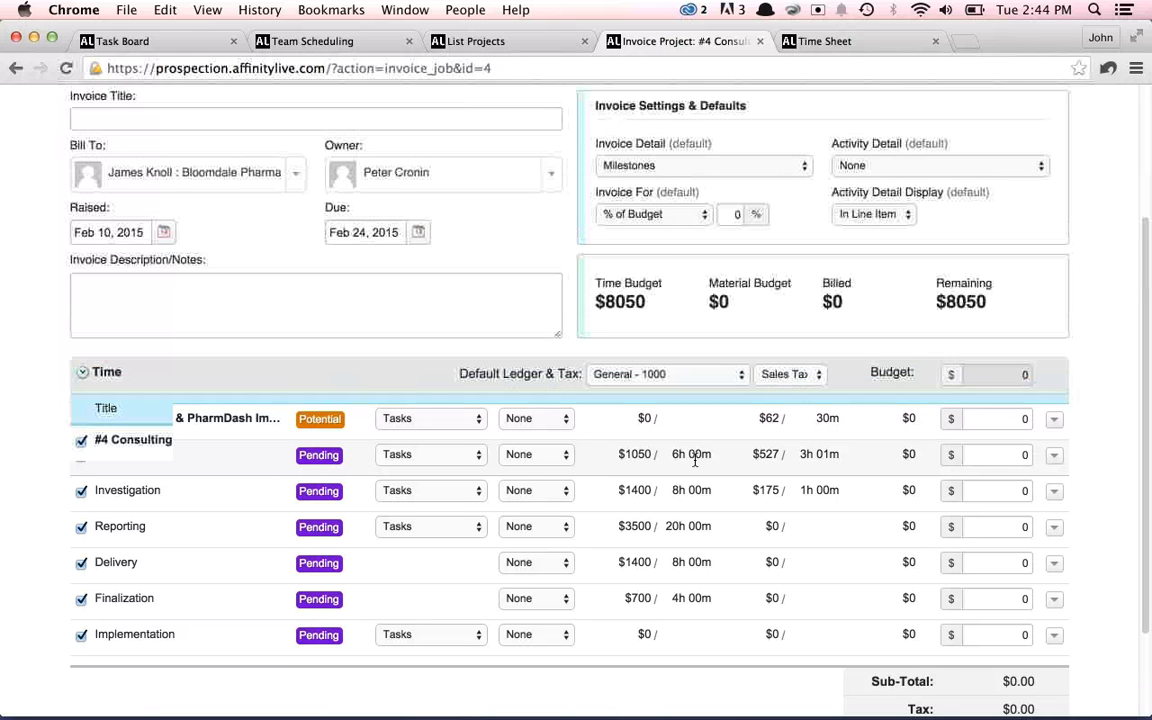
# Set the invoice to bill 100% of budget and check the Requirements item's budget and amount
pyautogui.click(721, 214)
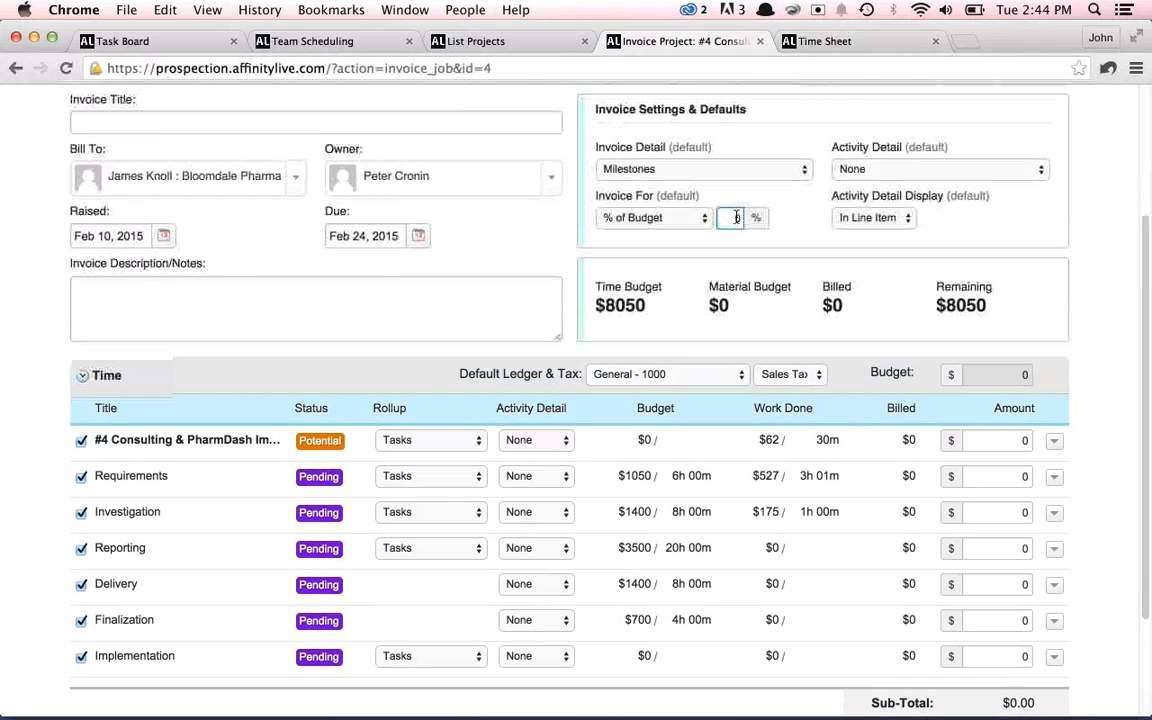
pyautogui.scroll(1, 733, 224)
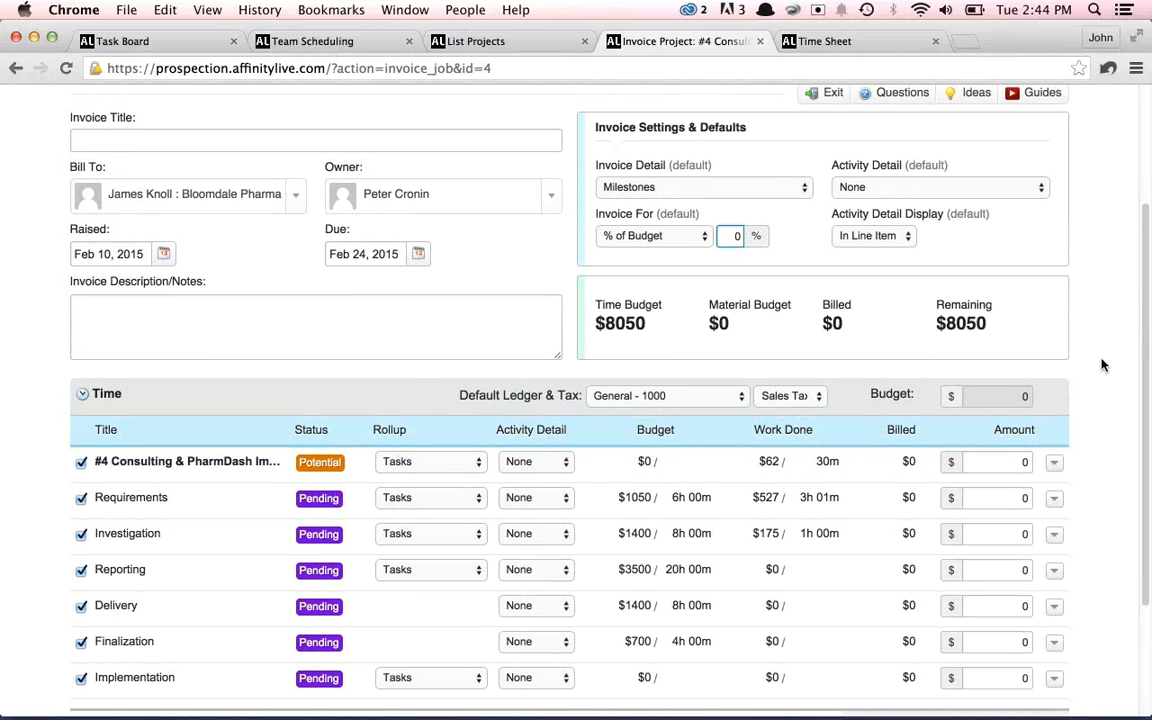
pyautogui.scroll(3, 1074, 362)
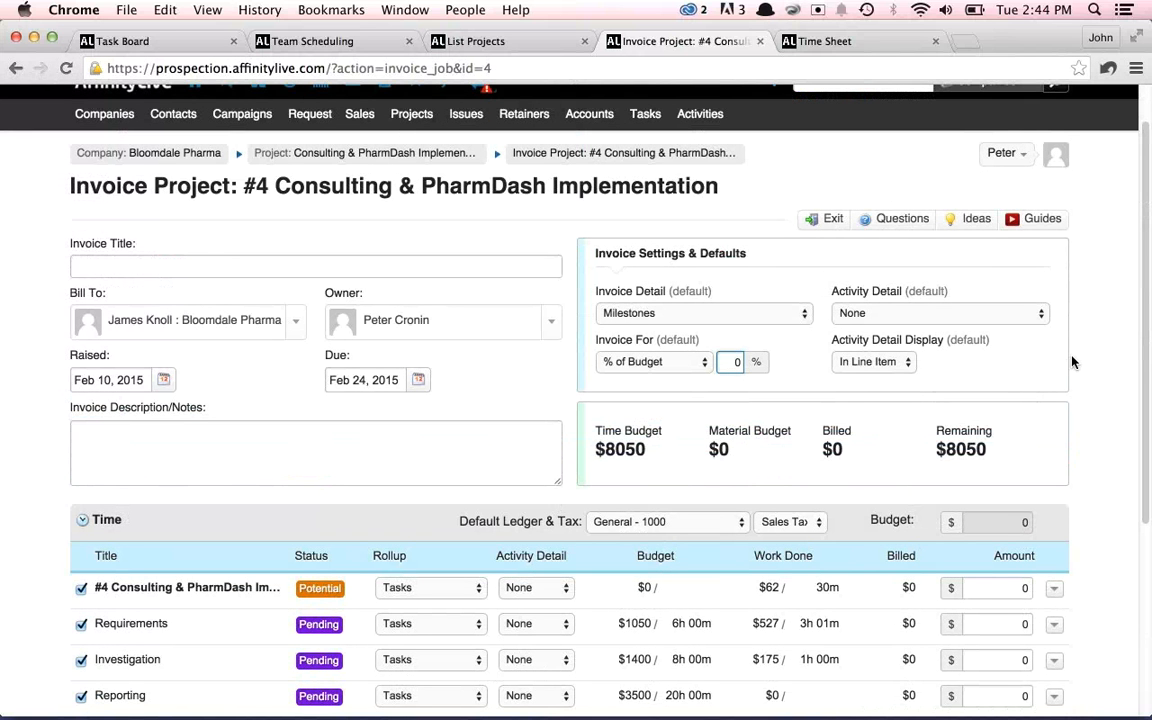
pyautogui.write('100')
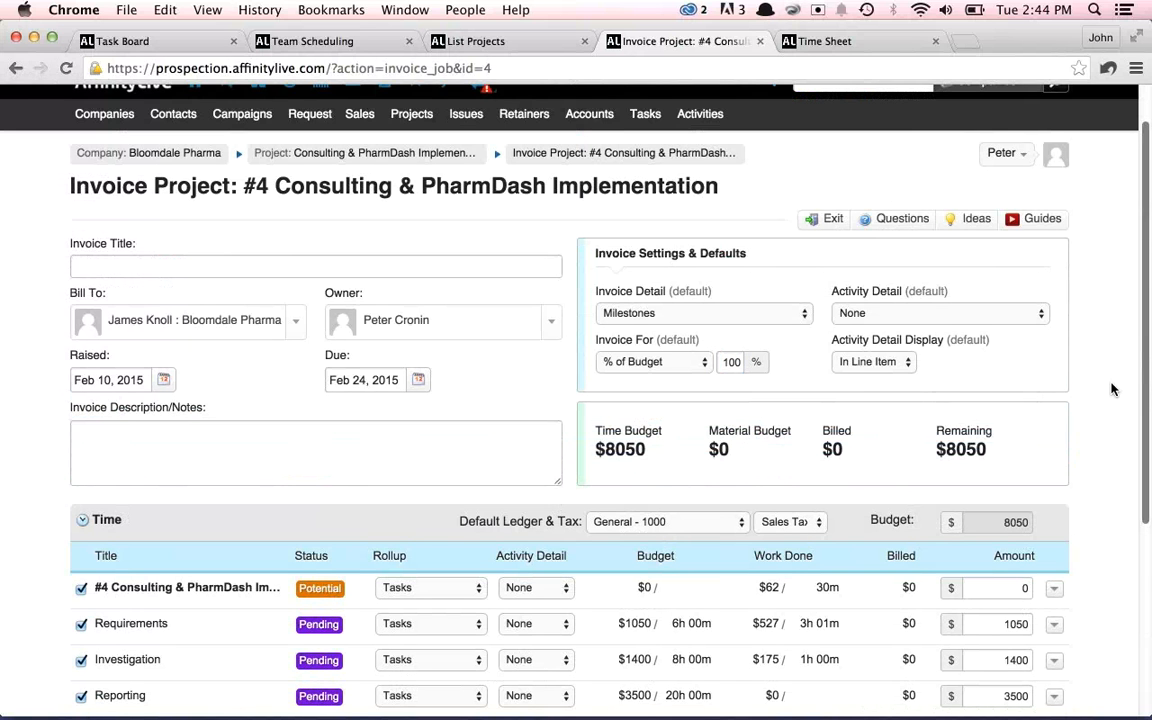
pyautogui.scroll(-3, 1108, 386)
pyautogui.scroll(-1, 1112, 389)
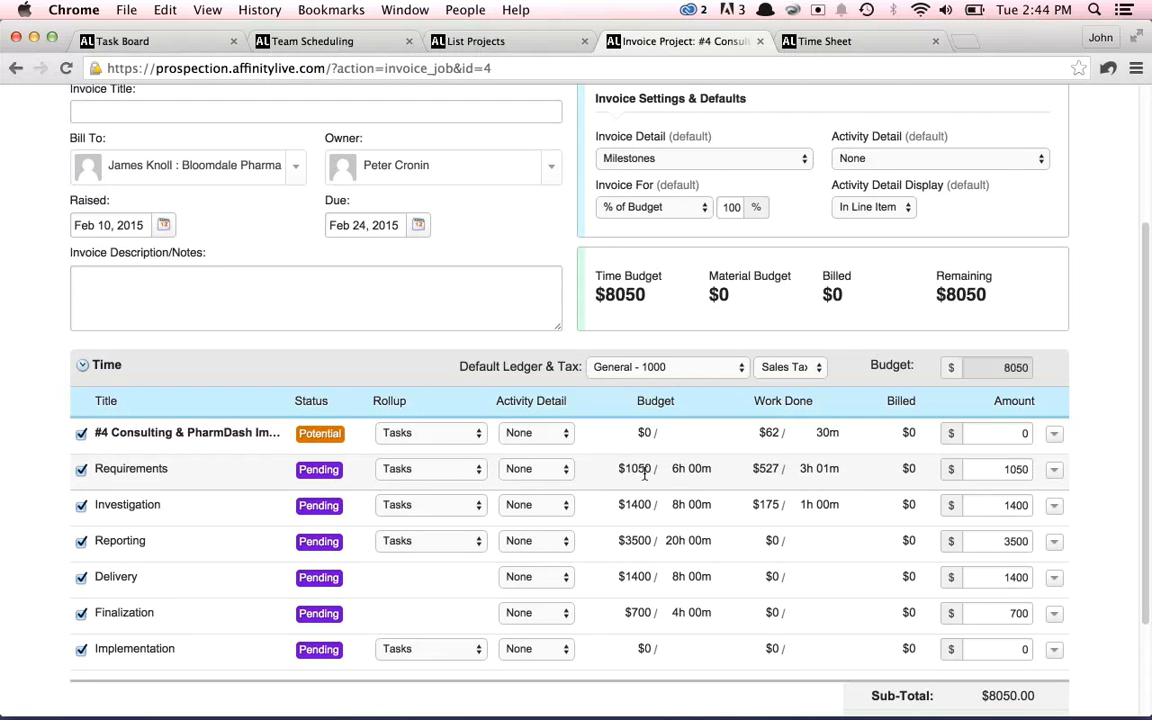
pyautogui.moveTo(617, 470); pyautogui.dragTo(652, 470)
pyautogui.click(676, 470)
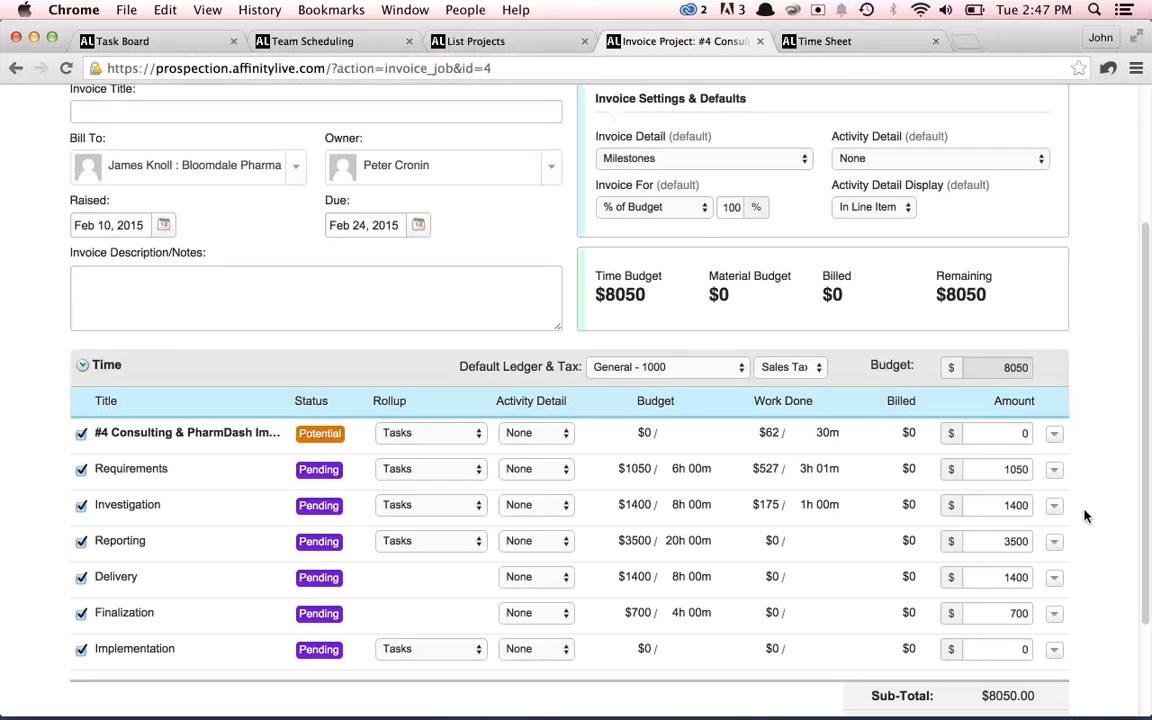
# Title the invoice "Invoice for whole project"
pyautogui.click(381, 112)
pyautogui.write('Invoice or')
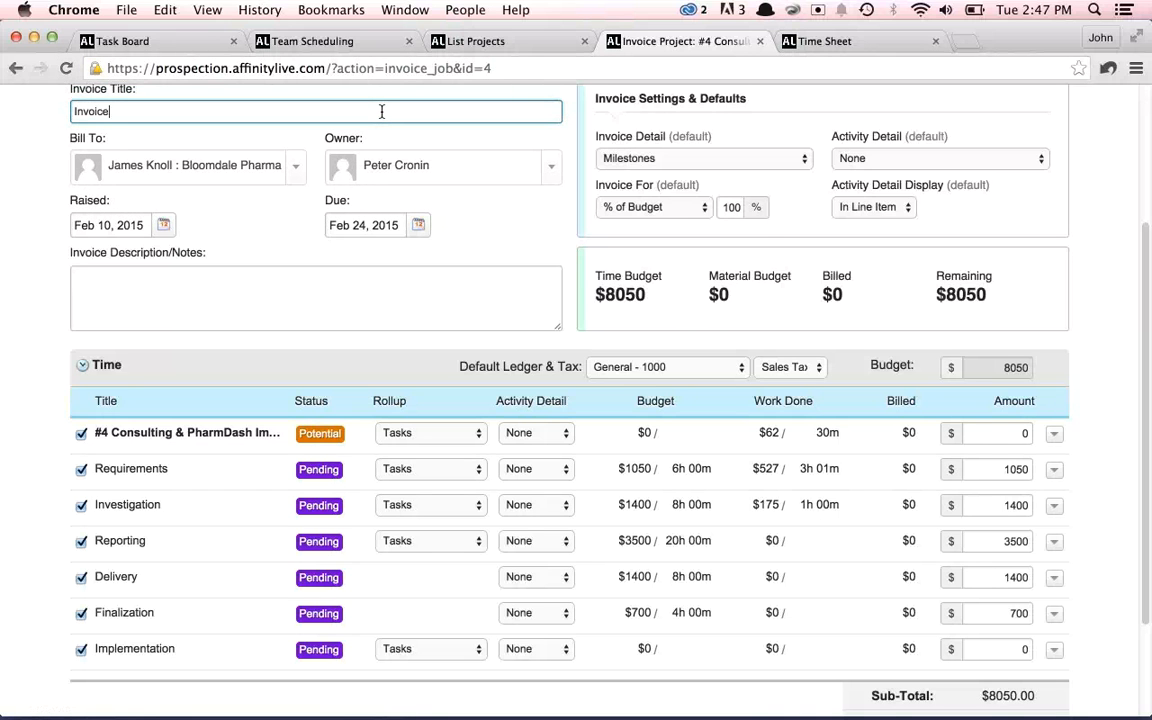
pyautogui.press('BackSpace')
pyautogui.press('BackSpace')
pyautogui.write('for whole project')
pyautogui.click(40, 210)
# Choose to email the invoice to the client and save it
pyautogui.scroll(-3, 26, 399)
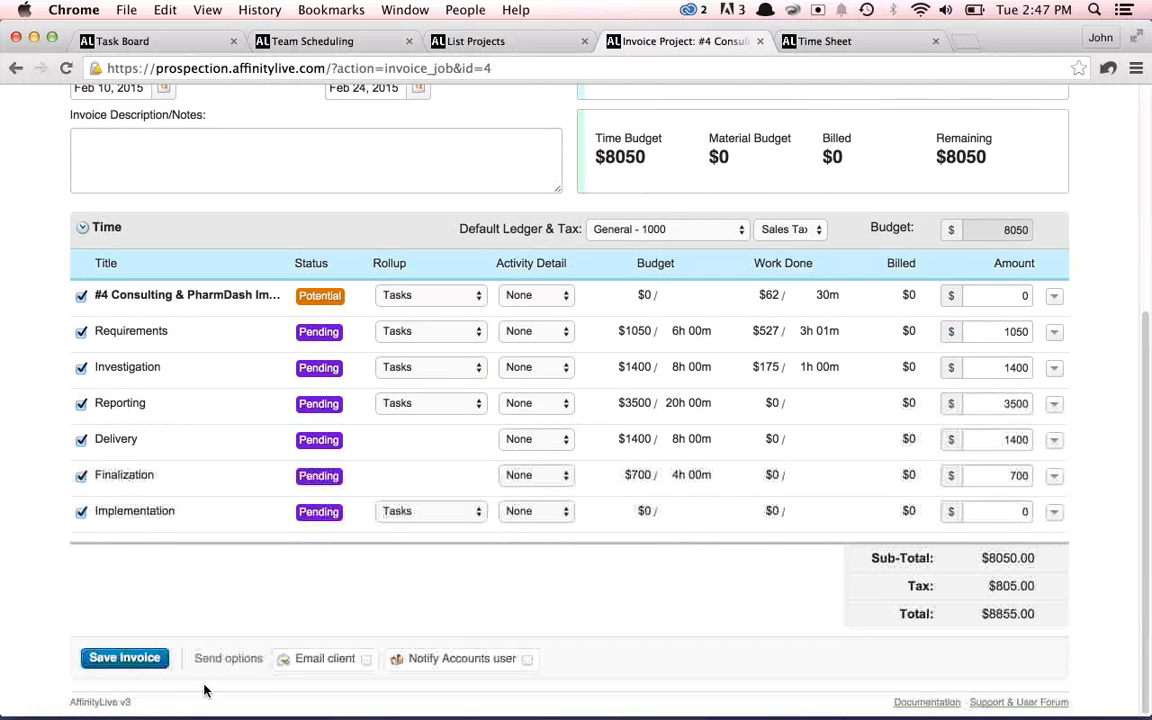
pyautogui.click(366, 659)
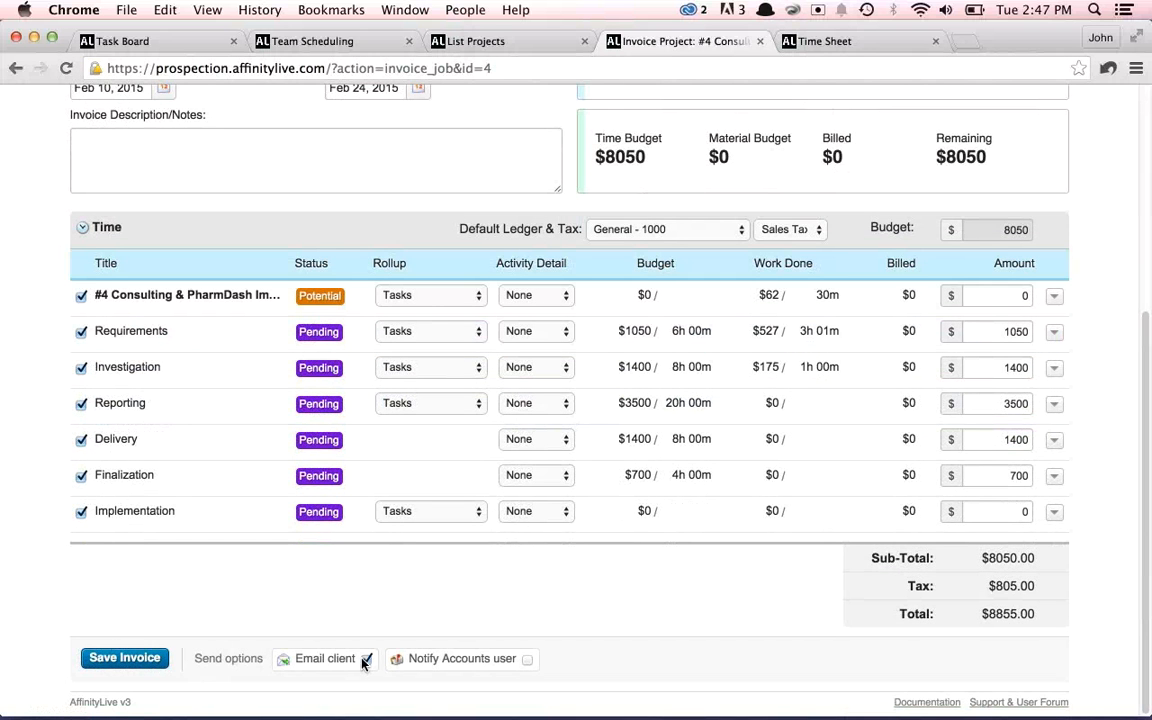
pyautogui.click(105, 659)
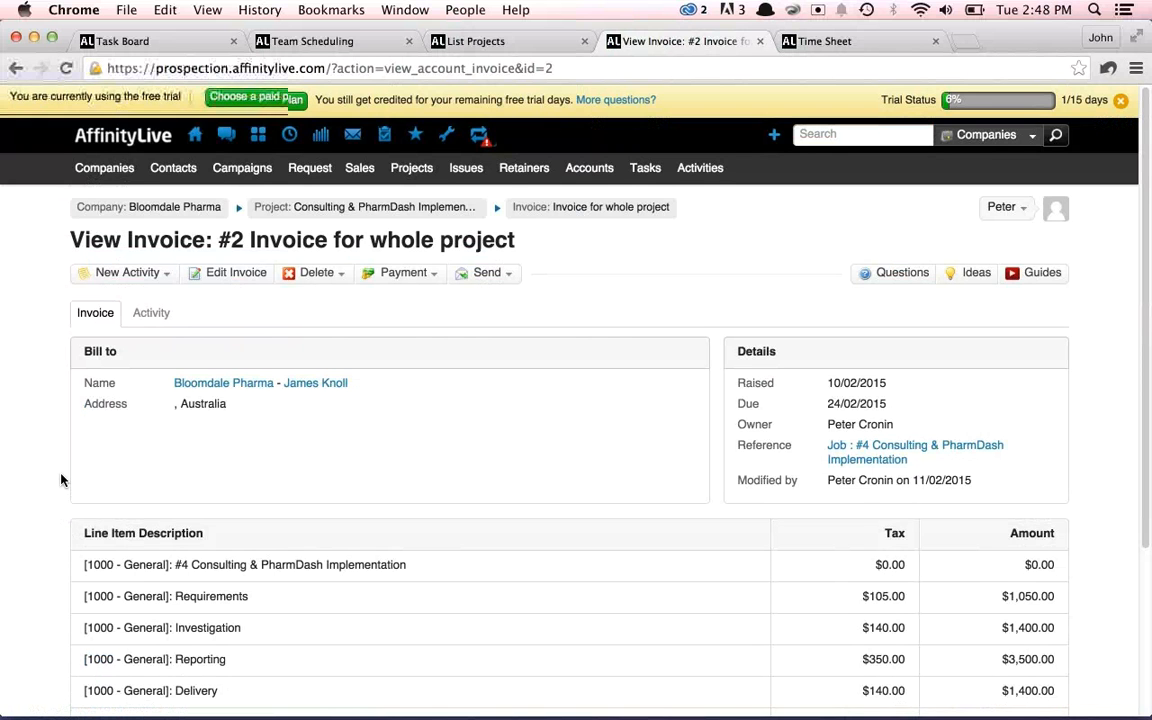
# Review the saved invoice's details, line items and totals, and return to the Consulting & PharmDash Implementation project's overview
pyautogui.scroll(-3, 60, 480)
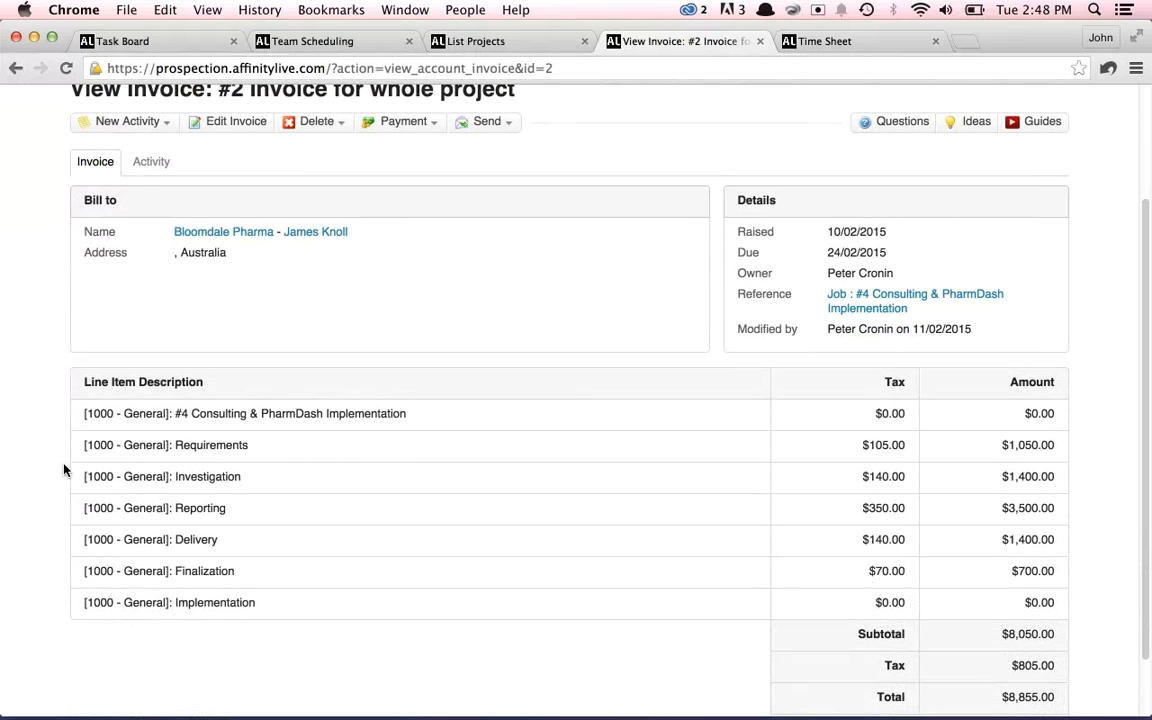
pyautogui.scroll(-1, 62, 420)
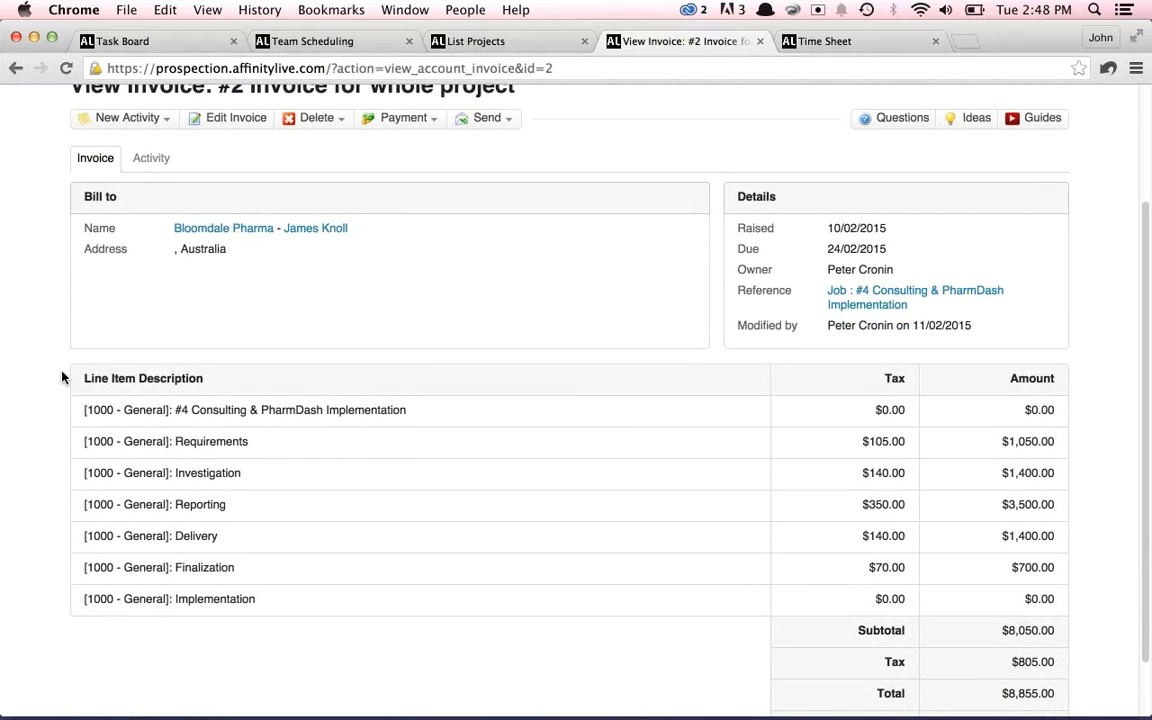
pyautogui.scroll(3, 62, 377)
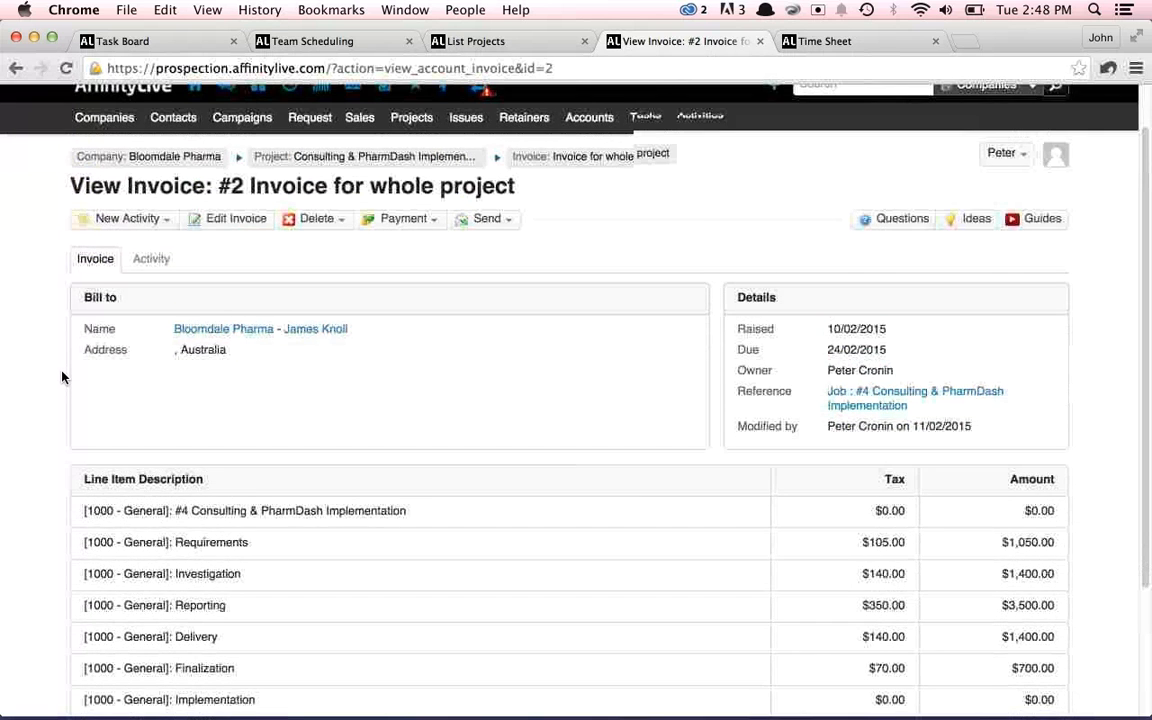
pyautogui.scroll(-3, 62, 377)
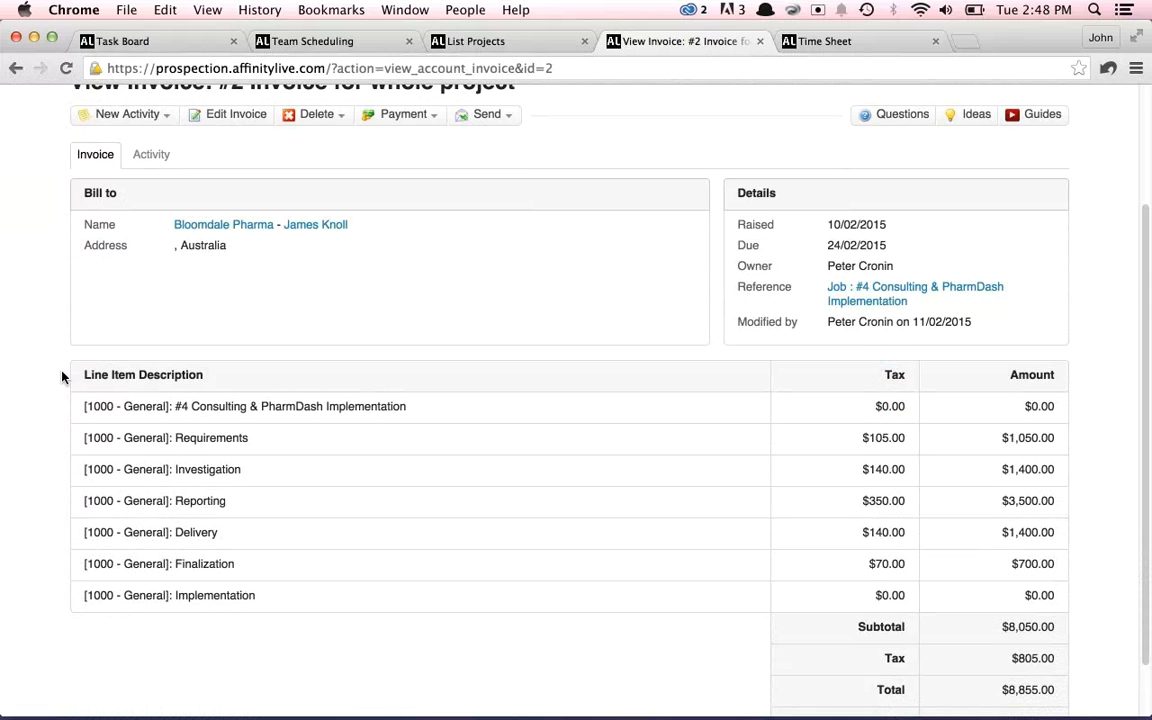
pyautogui.scroll(-1, 62, 377)
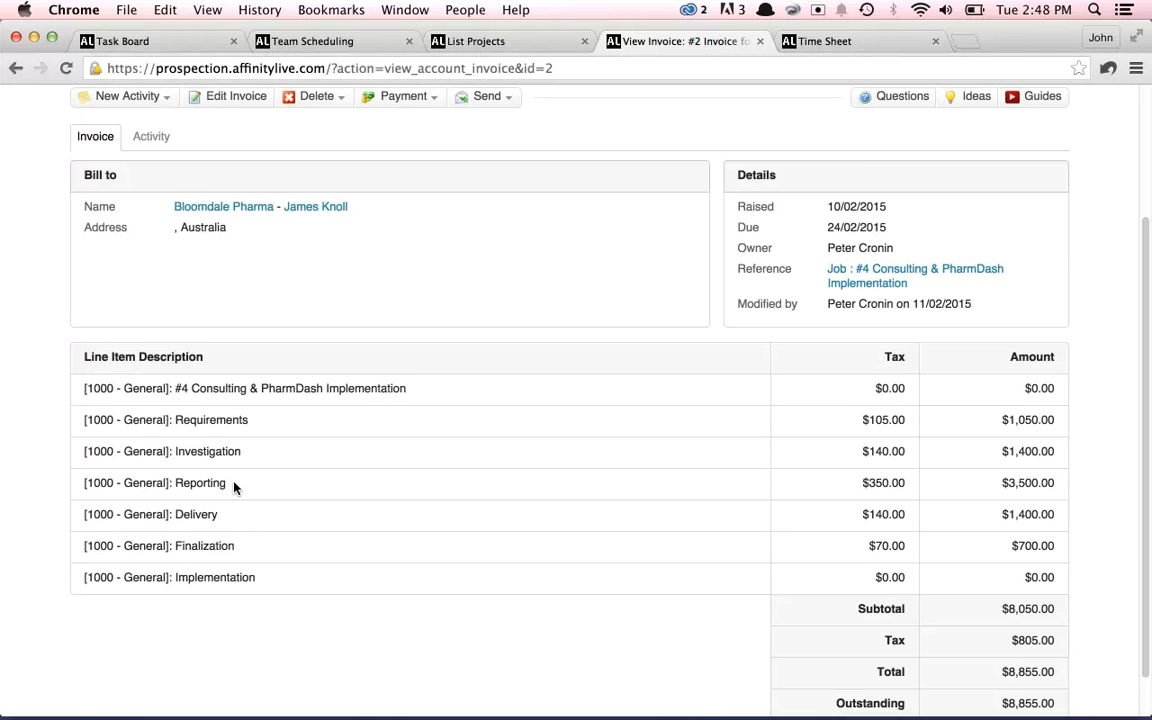
pyautogui.hotkey('ctrl', 'Left')
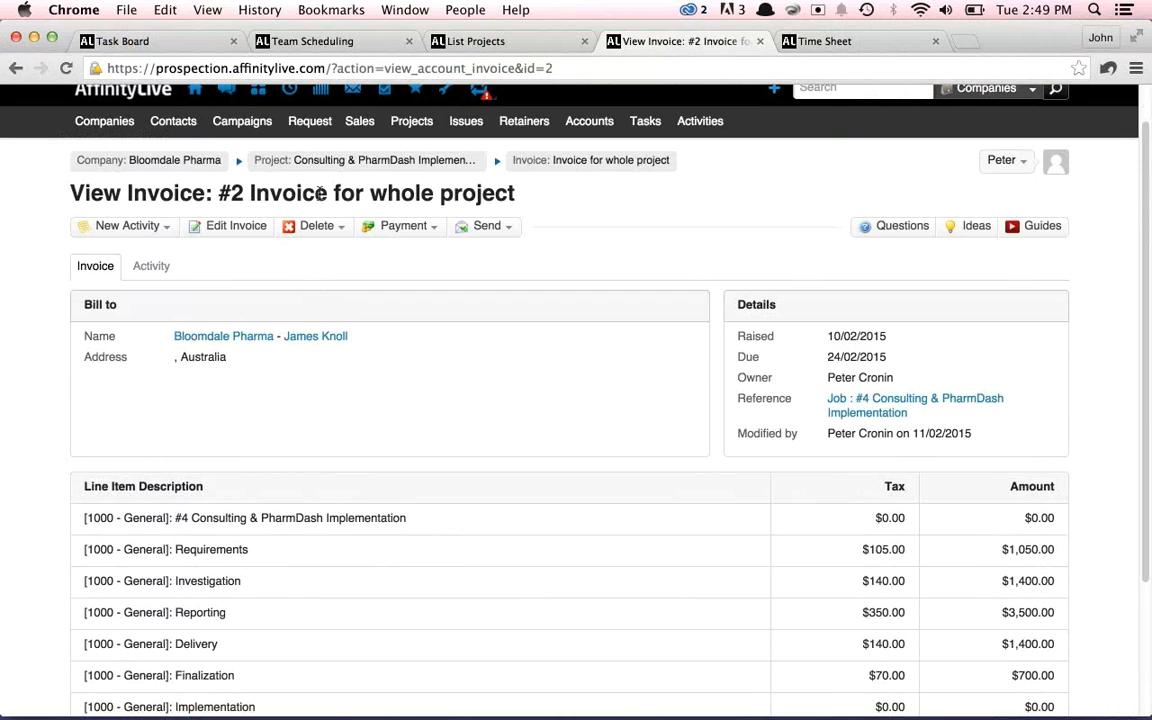
pyautogui.click(258, 162)
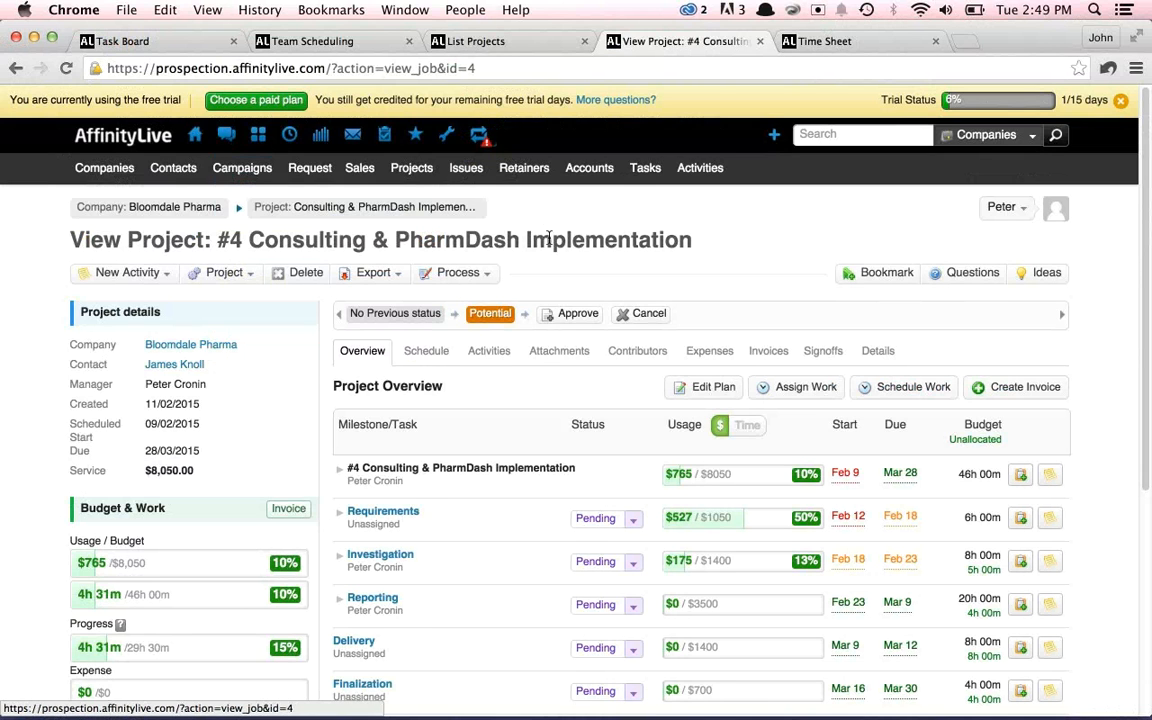
# Create a new project titled "Example 2" for the company Bloomdale Pharma
pyautogui.moveTo(388, 162)
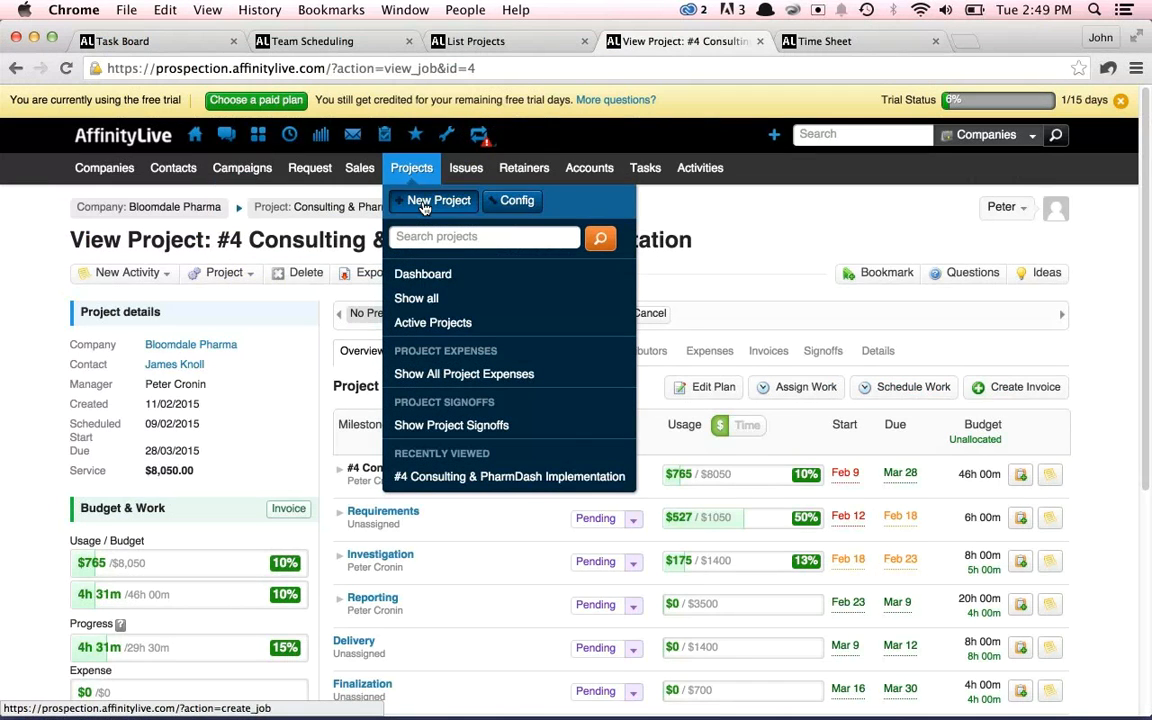
pyautogui.click(424, 203)
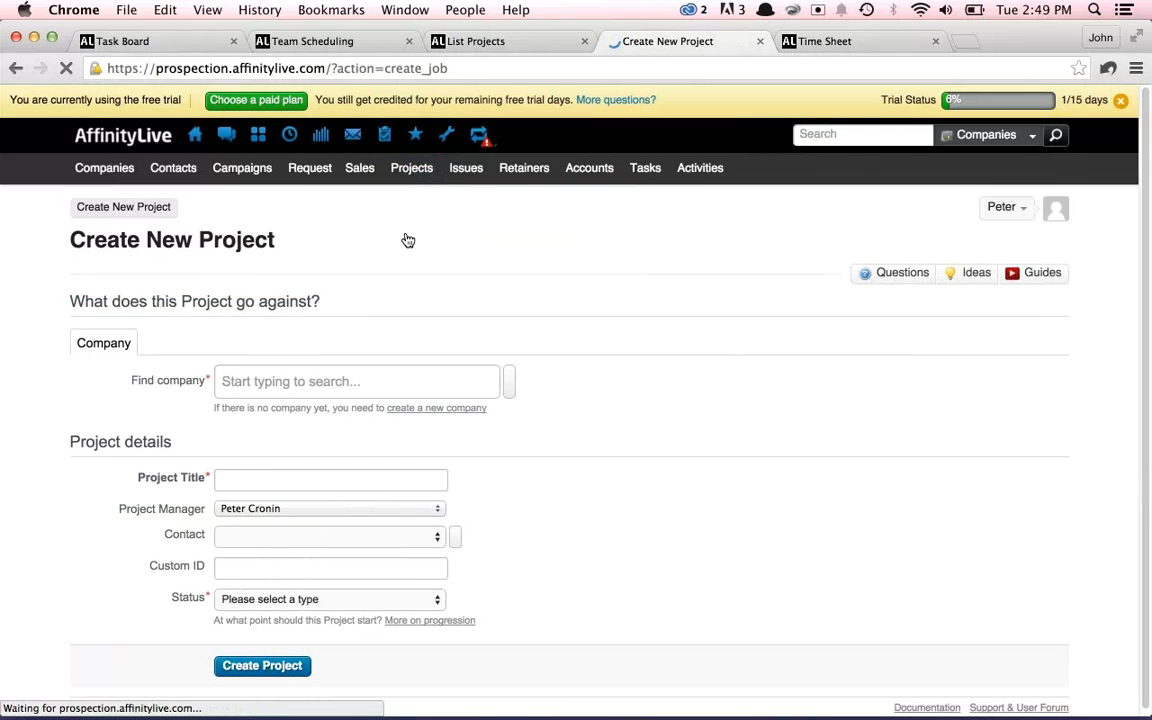
pyautogui.click(284, 380)
pyautogui.write('blo')
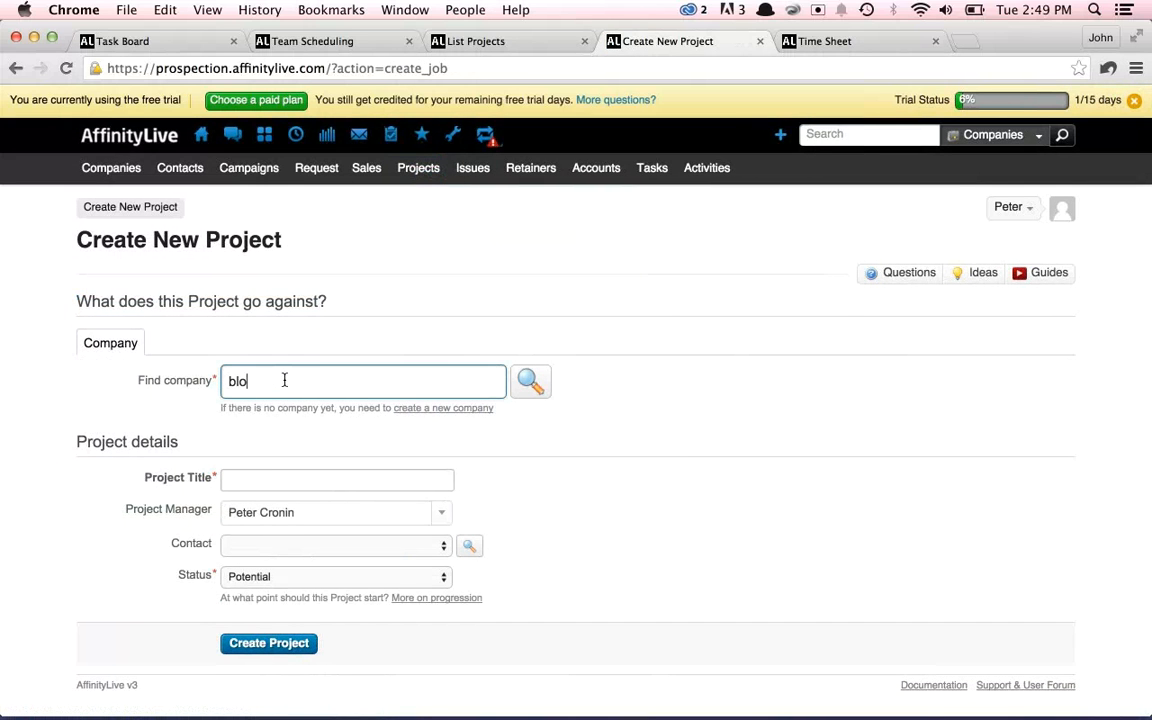
pyautogui.write('o')
pyautogui.click(325, 432)
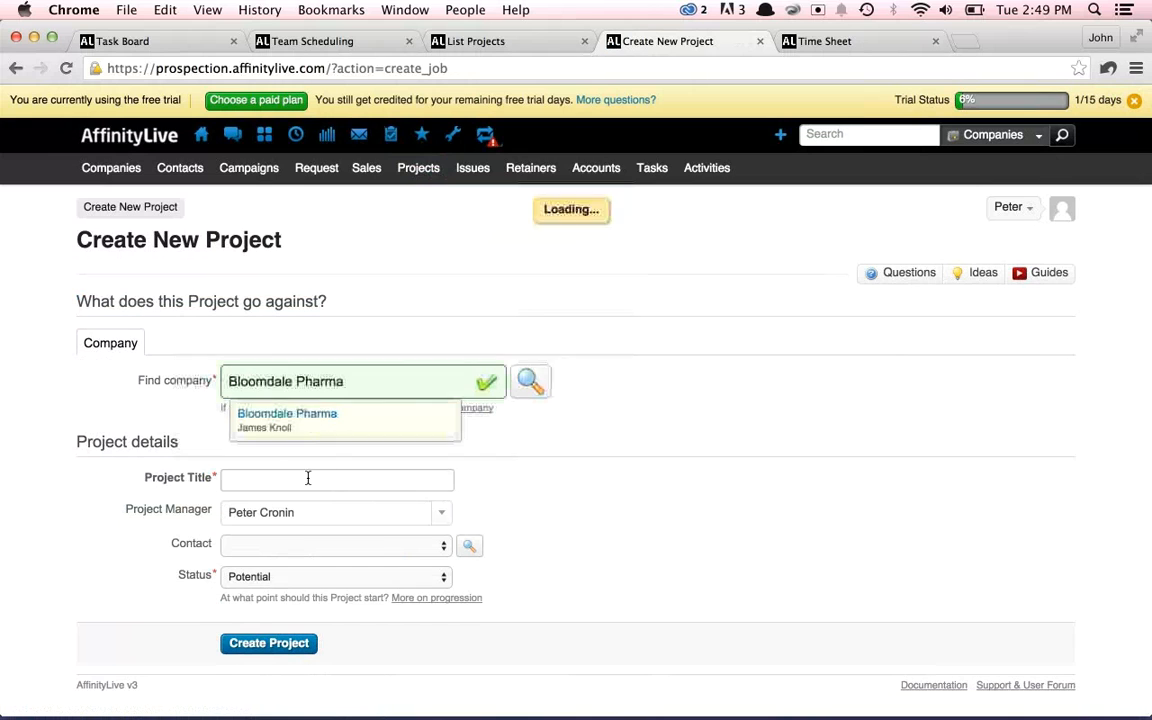
pyautogui.click(307, 478)
pyautogui.write('Exa')
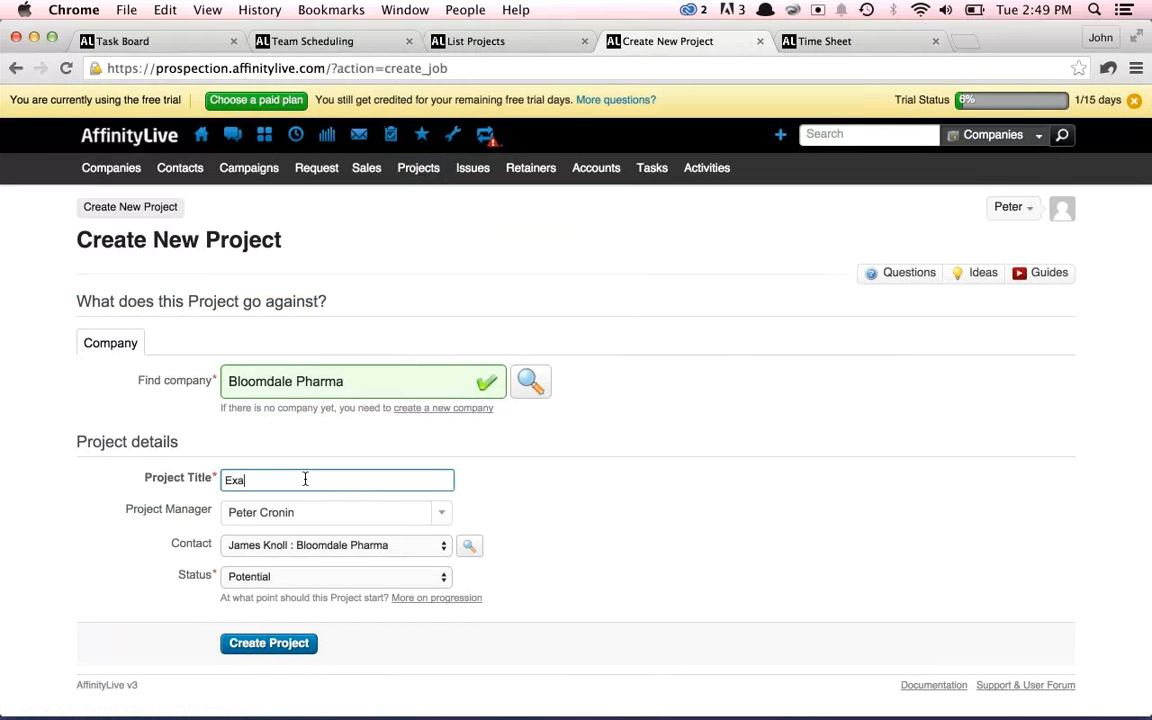
pyautogui.write('mple 2')
pyautogui.click(258, 644)
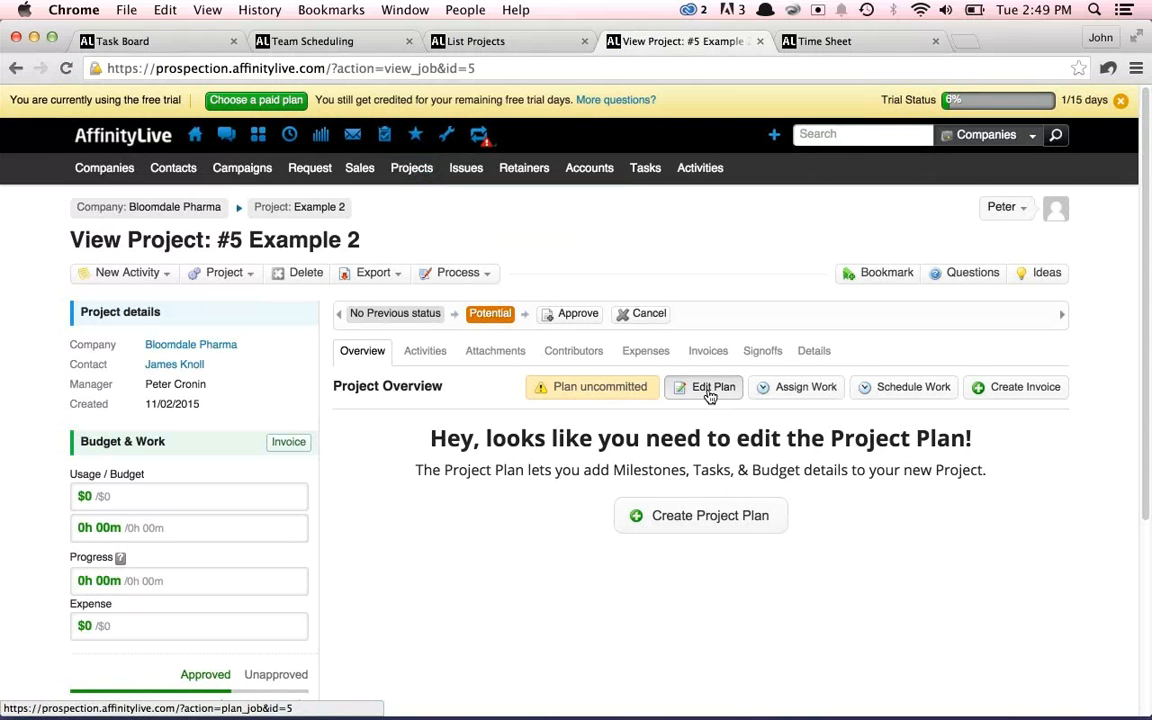
# Edit Example 2's project plan, adding an item named "Milestone" with a child item named "Task" beneath it
pyautogui.click(709, 392)
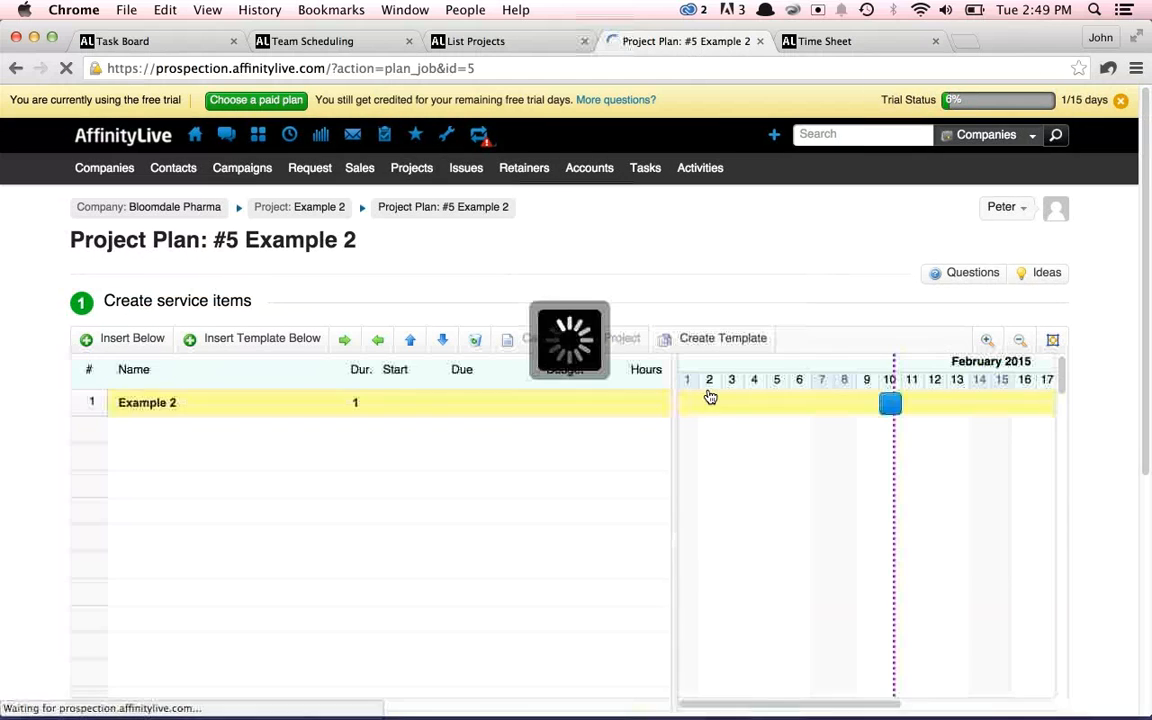
pyautogui.click(186, 428)
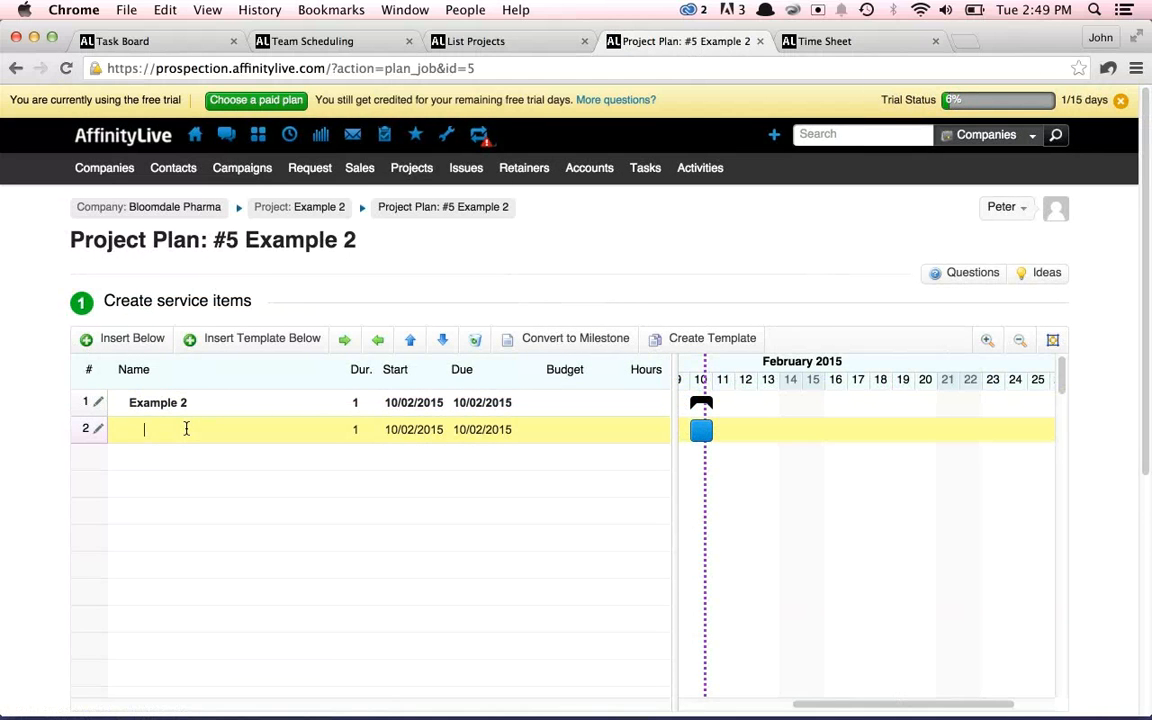
pyautogui.write('Milestone')
pyautogui.click(110, 338)
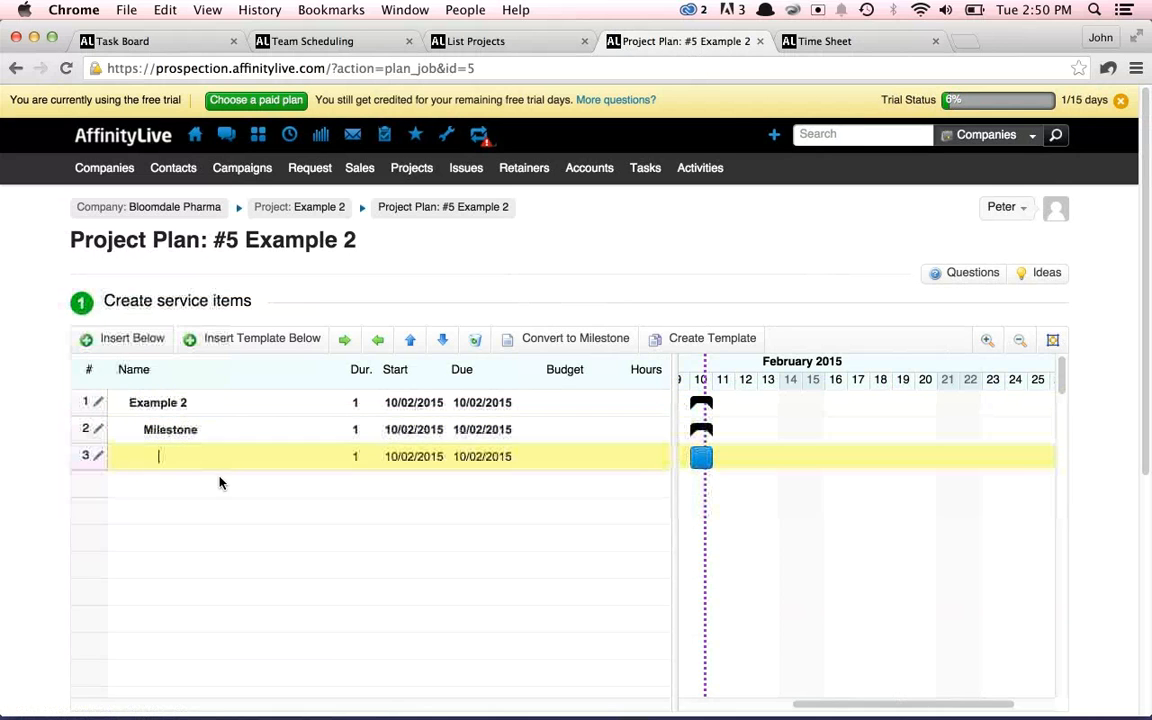
pyautogui.write('Task')
# Set the task's budget to No and its hours to 3, and apply the task settings
pyautogui.click(97, 458)
pyautogui.click(408, 196)
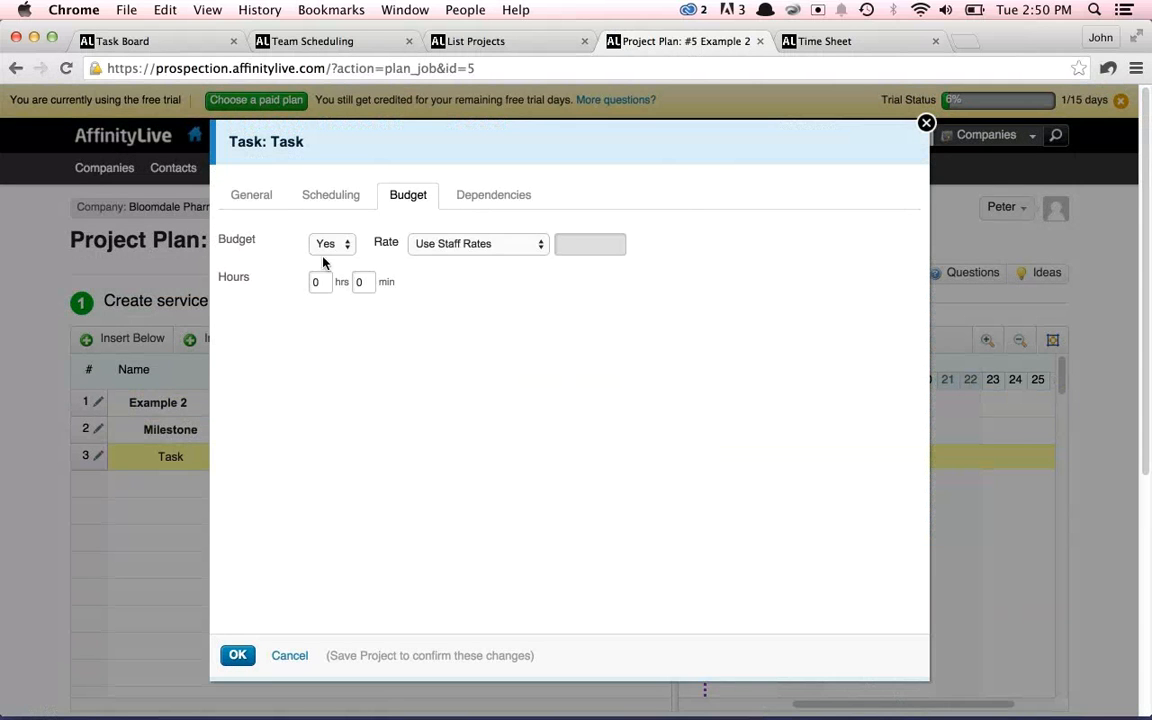
pyautogui.click(321, 244)
pyautogui.click(321, 258)
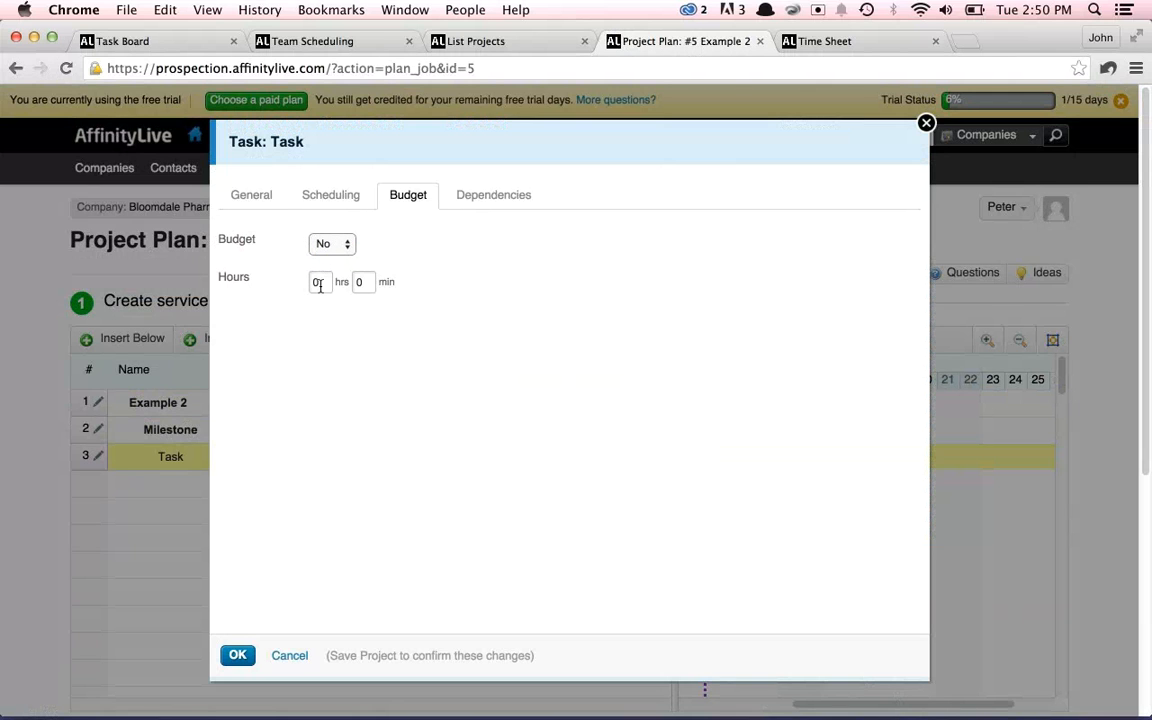
pyautogui.click(321, 281)
pyautogui.click(237, 655)
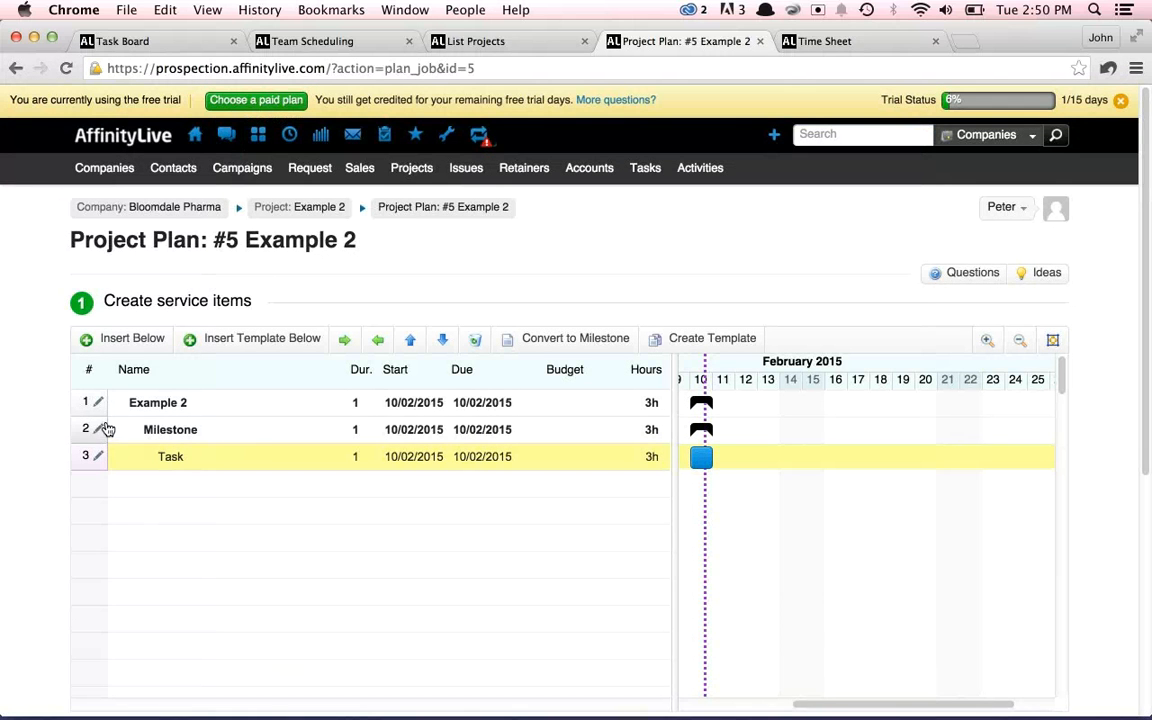
# Give the milestone a defined price of $1500 in its budget settings
pyautogui.click(86, 431)
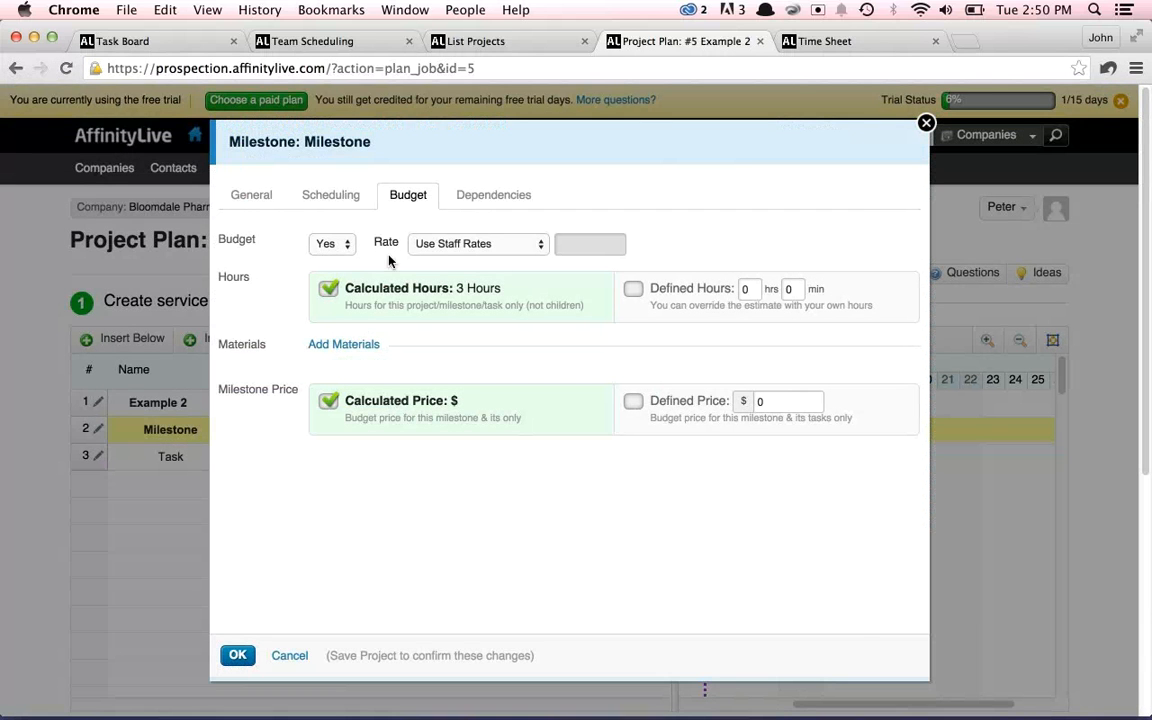
pyautogui.click(634, 402)
pyautogui.doubleClick(780, 401)
pyautogui.write('15')
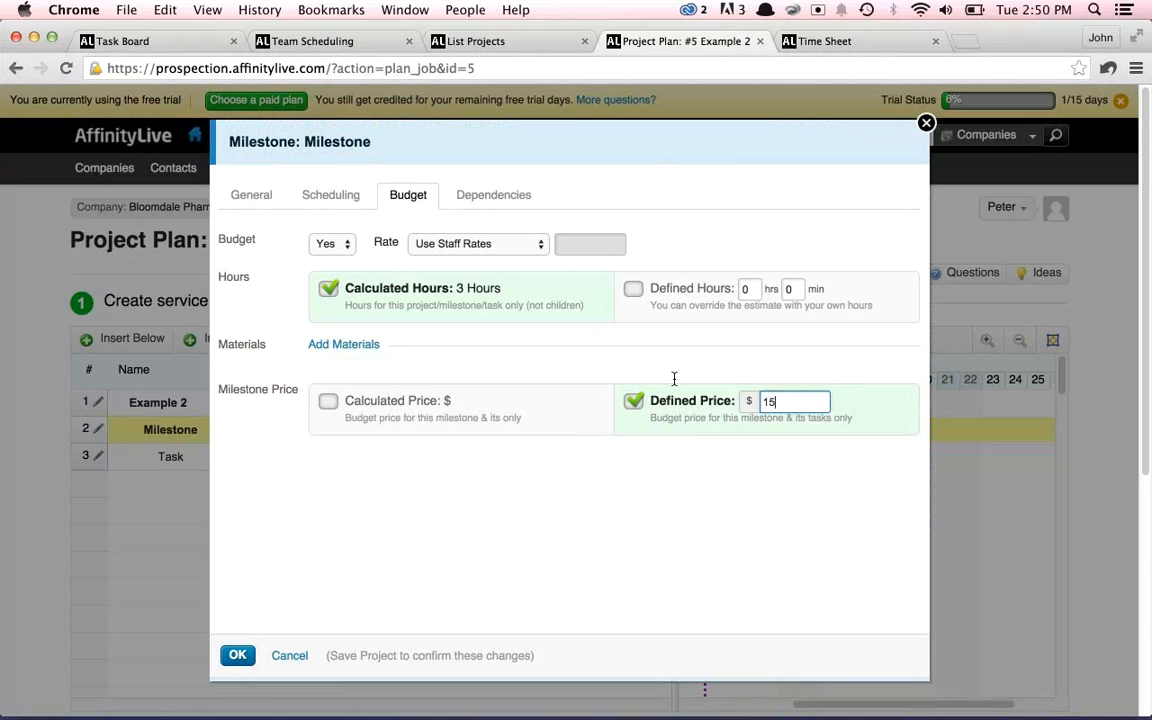
pyautogui.write('00')
pyautogui.click(564, 499)
# Dismiss the calendar reminder and return to the milestone's budget settings
pyautogui.click(332, 244)
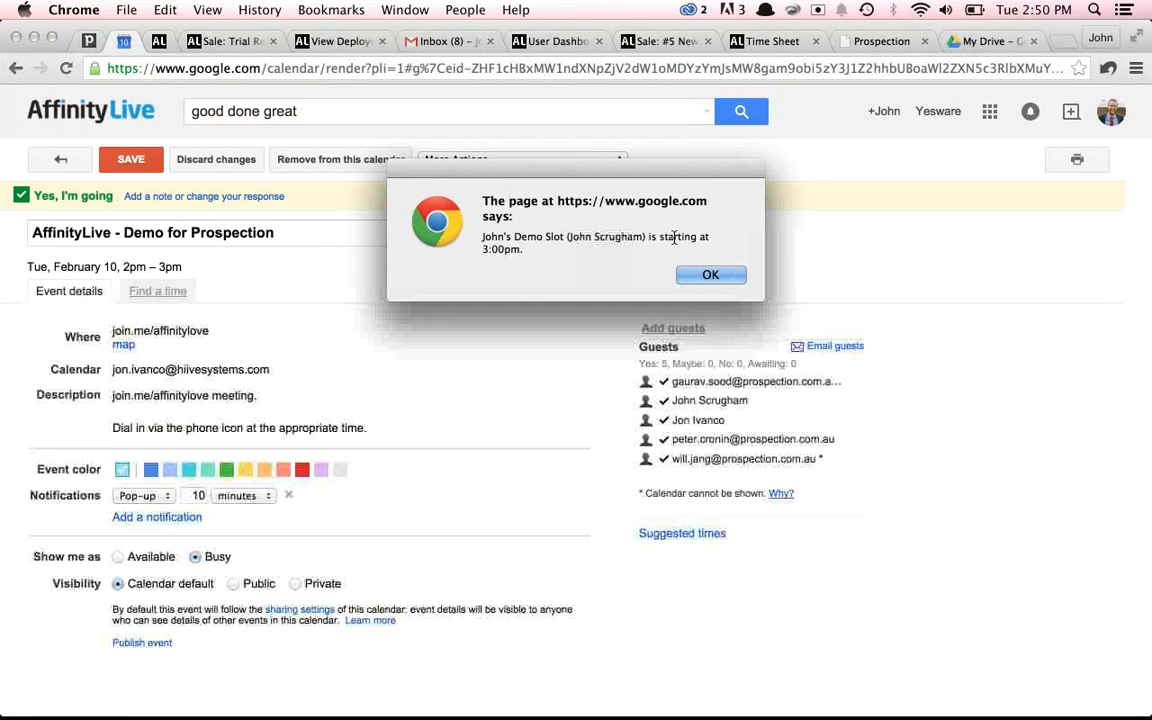
pyautogui.click(710, 274)
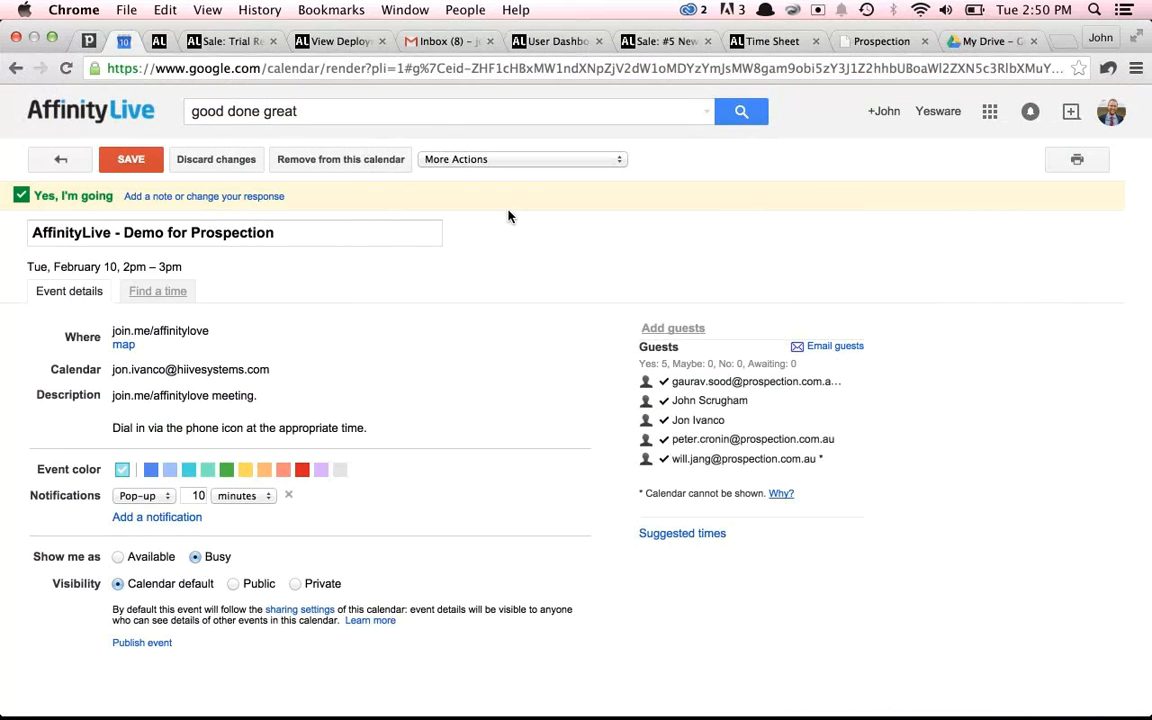
pyautogui.press('super+m')
# Try switching the milestone's budget to No, and restore it to Yes
pyautogui.click(332, 244)
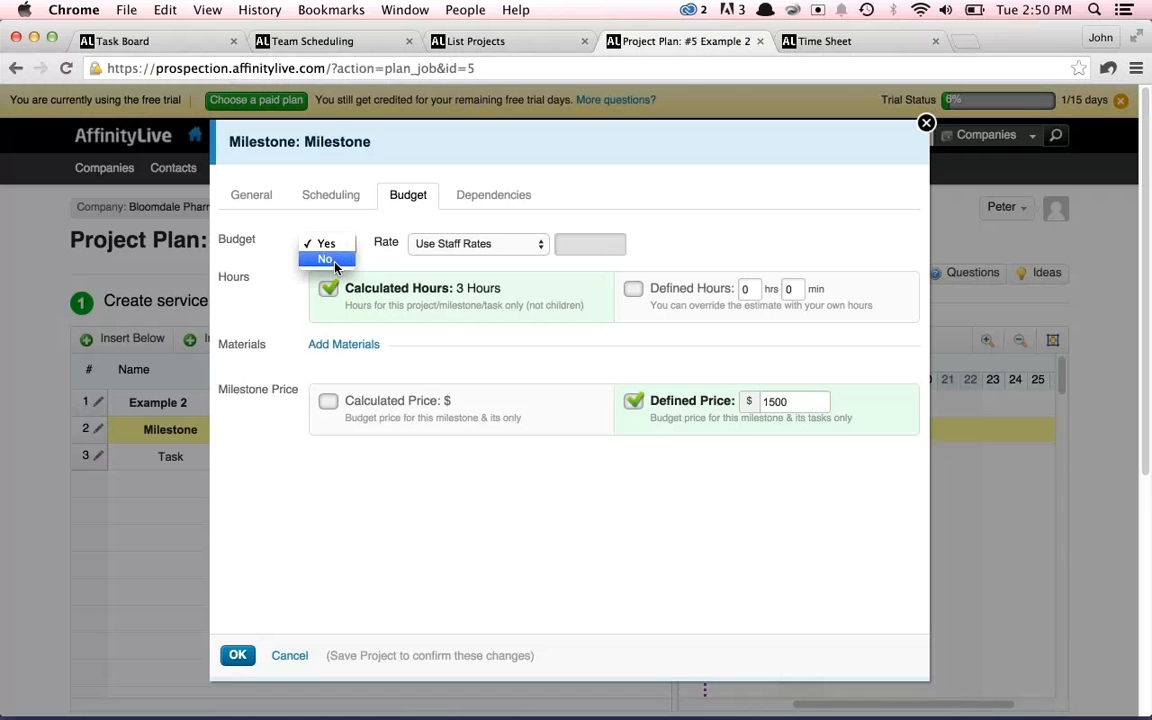
pyautogui.click(325, 258)
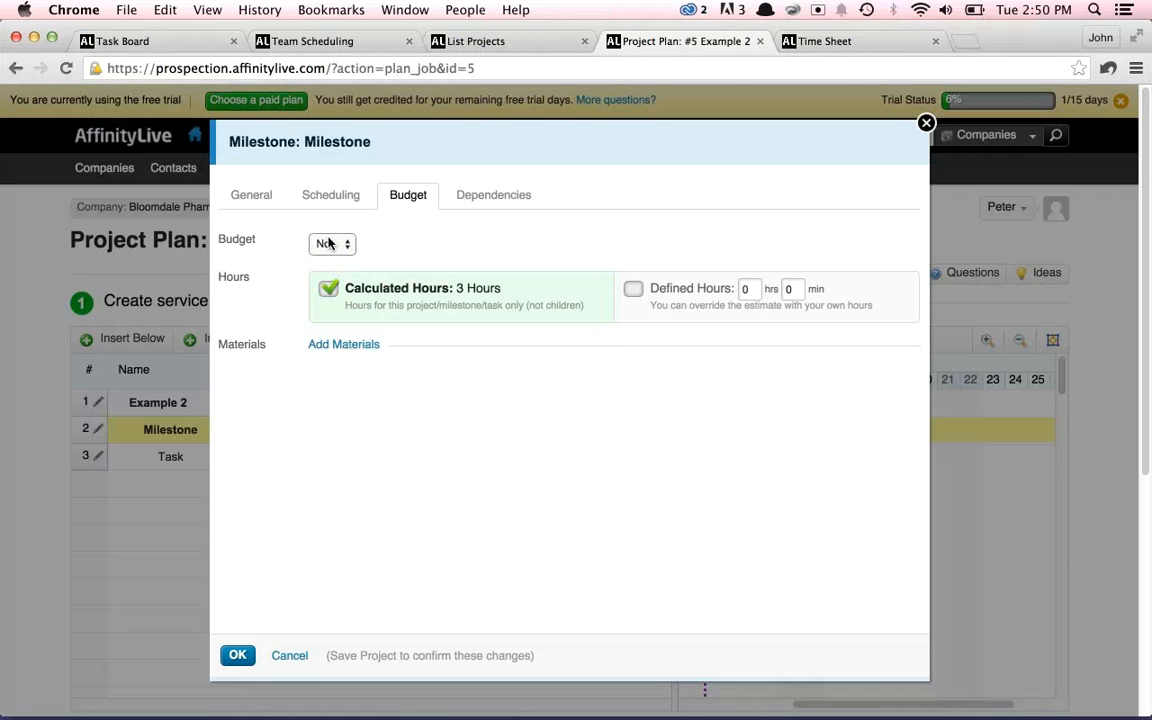
pyautogui.click(322, 244)
pyautogui.click(327, 230)
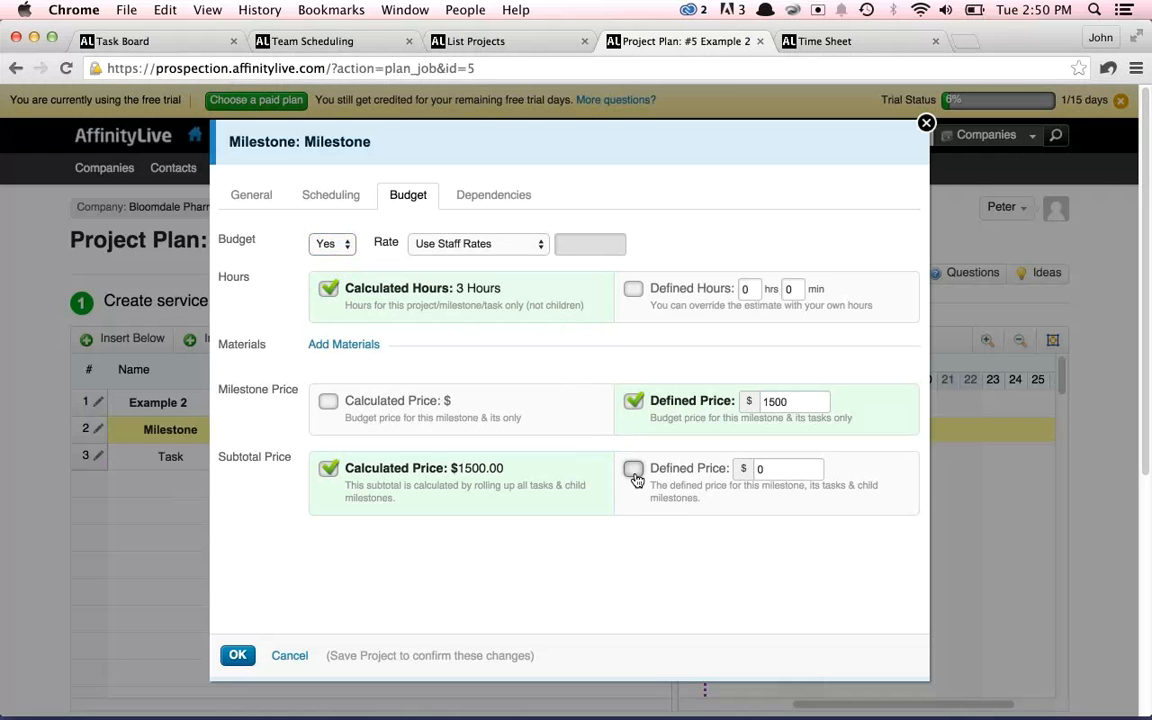
# Apply the milestone's settings, commit the project plan to the schedule, and save and exit the plan
pyautogui.click(232, 658)
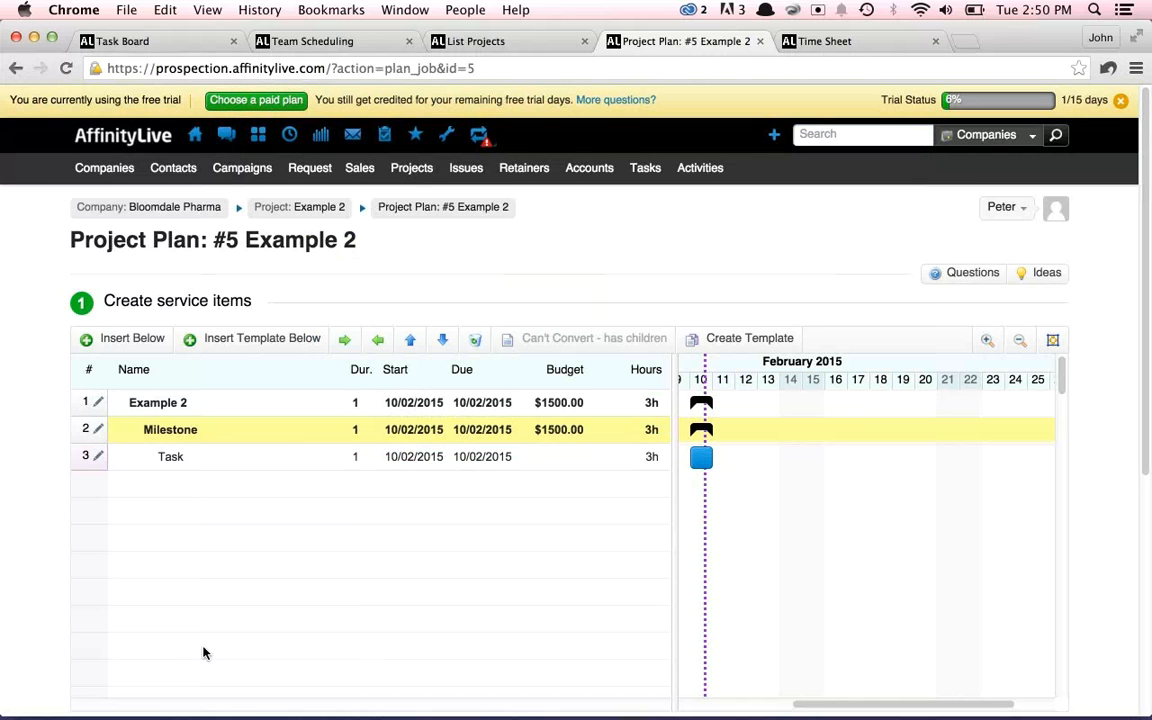
pyautogui.scroll(-5, 95, 437)
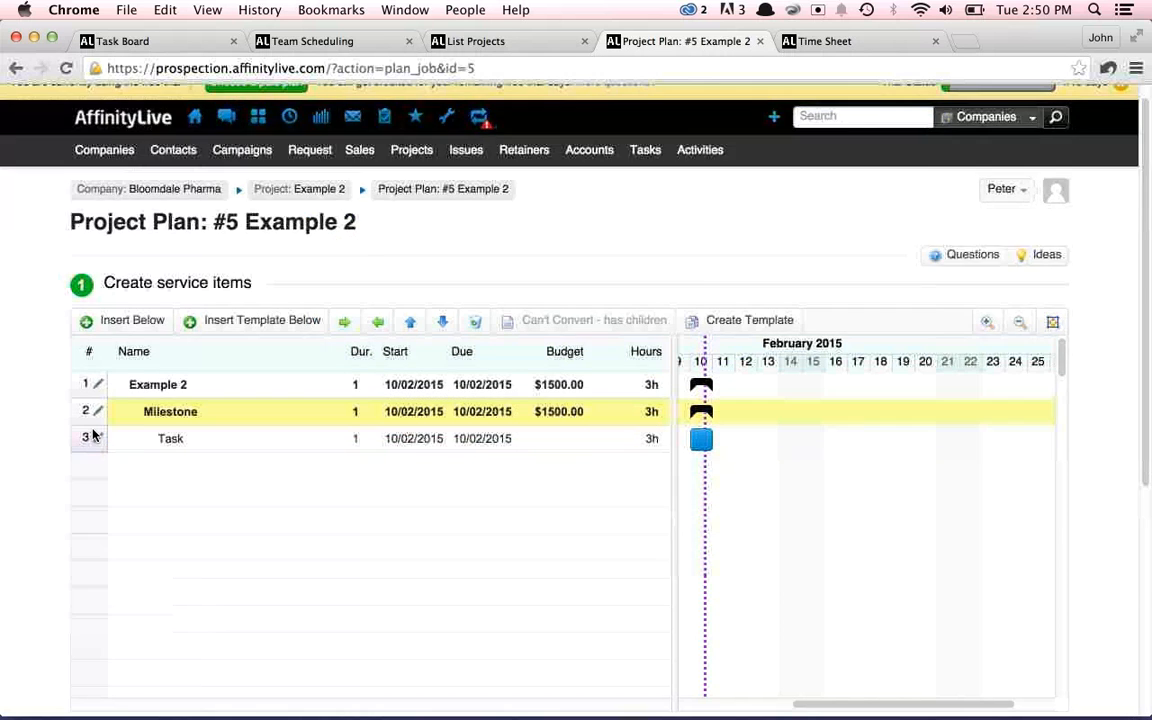
pyautogui.scroll(-5, 196, 558)
pyautogui.click(612, 613)
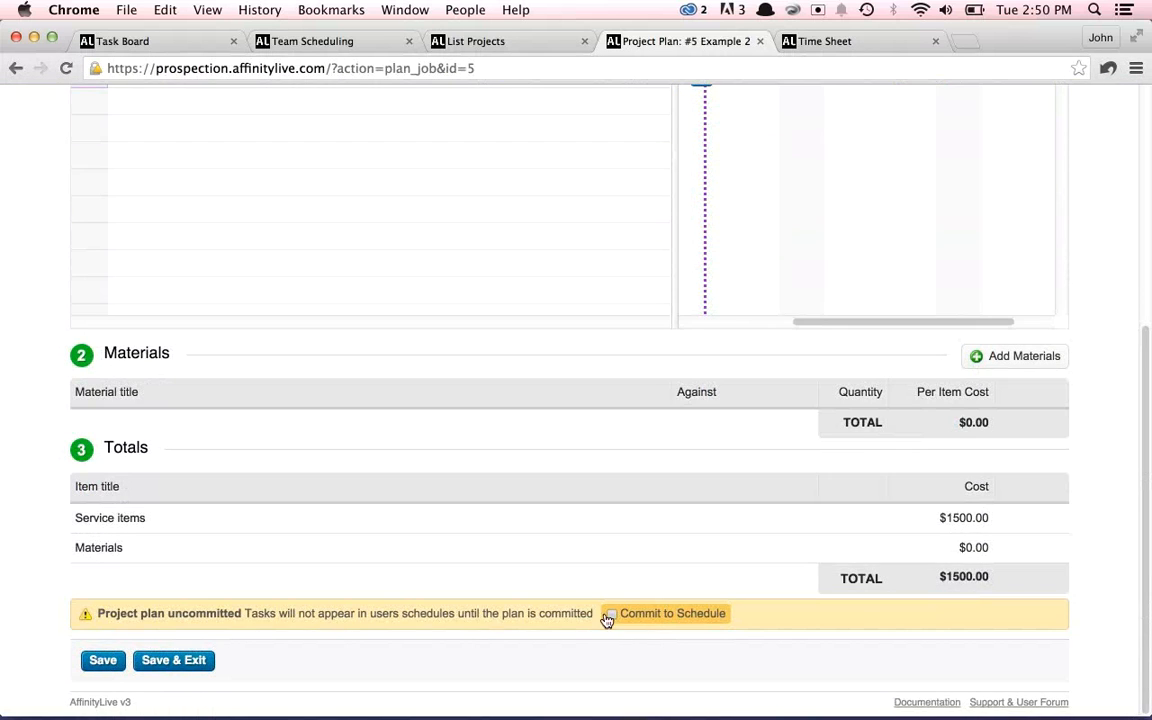
pyautogui.click(185, 661)
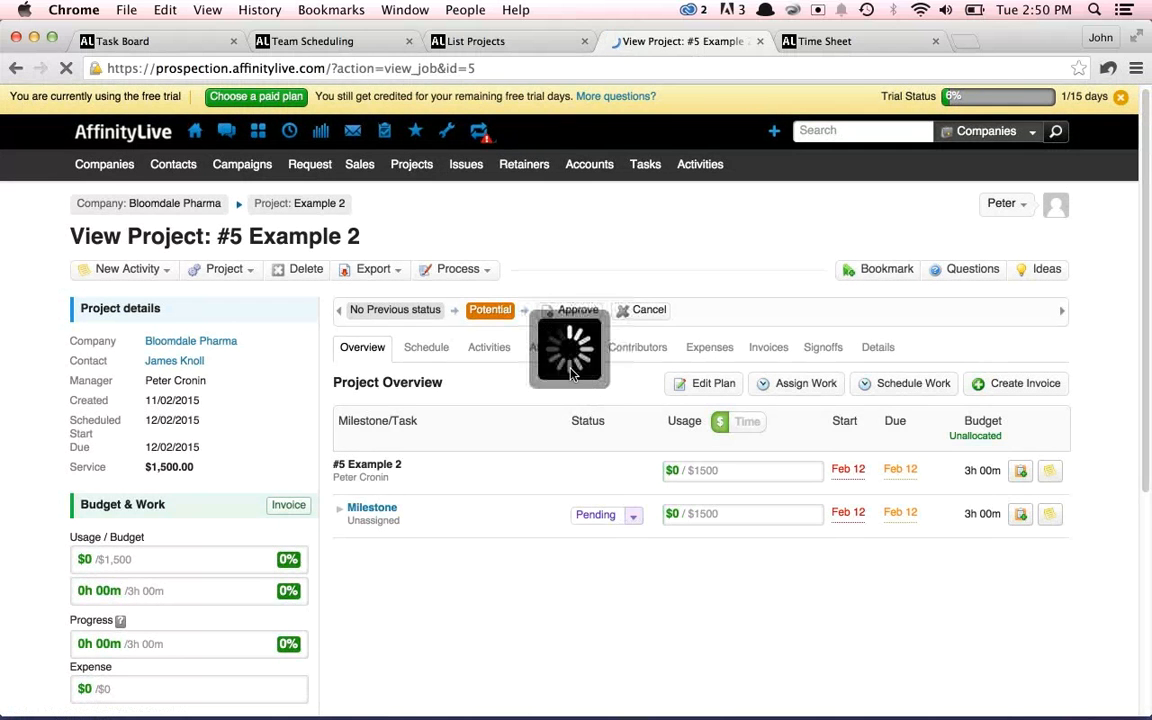
# Log a billable two-hour note with the subject "sadf" against the milestone and save it
pyautogui.scroll(-3, 565, 371)
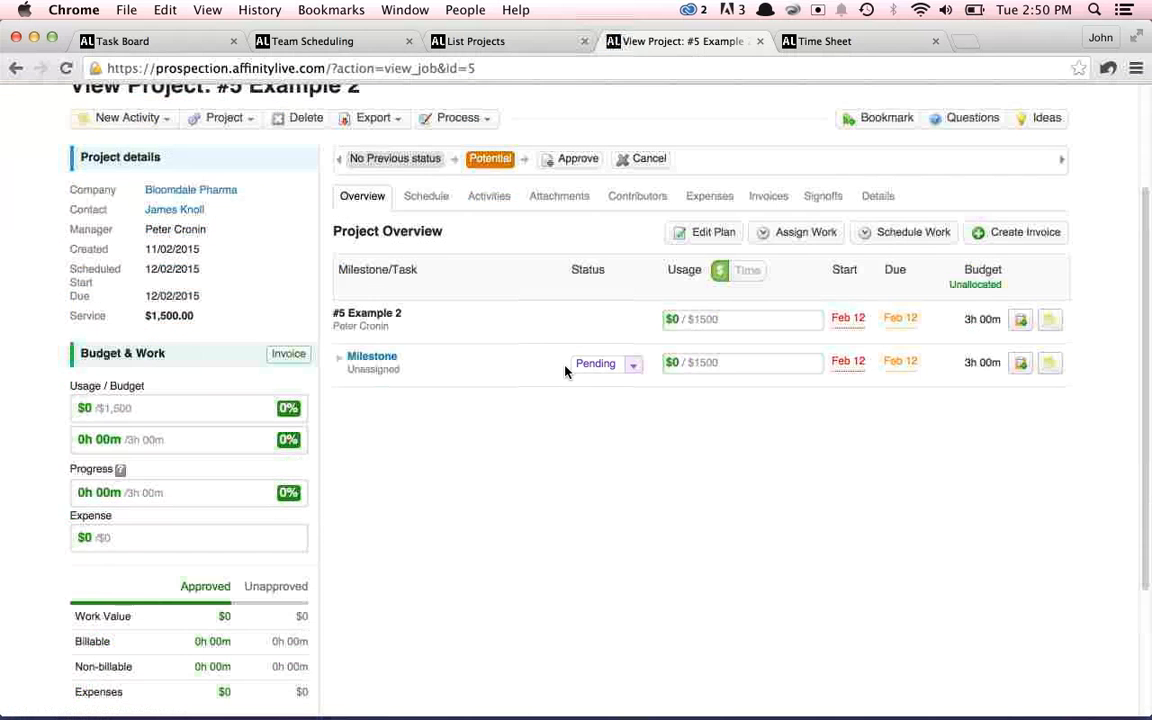
pyautogui.click(1024, 362)
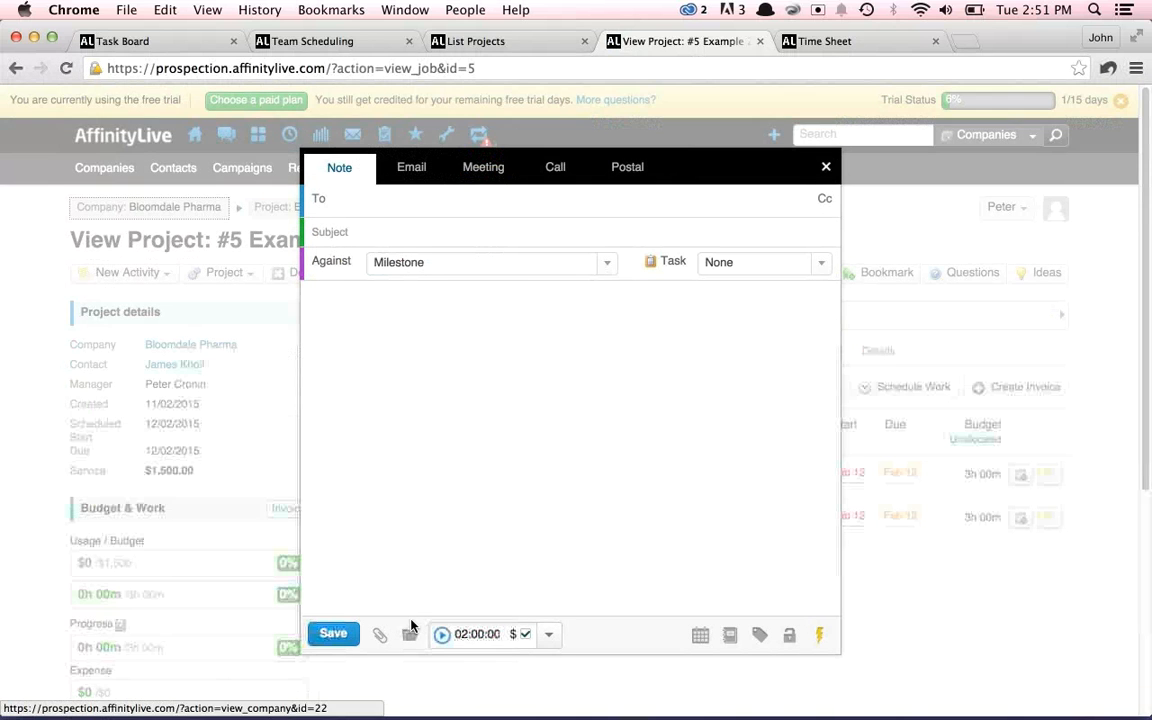
pyautogui.write('sadf')
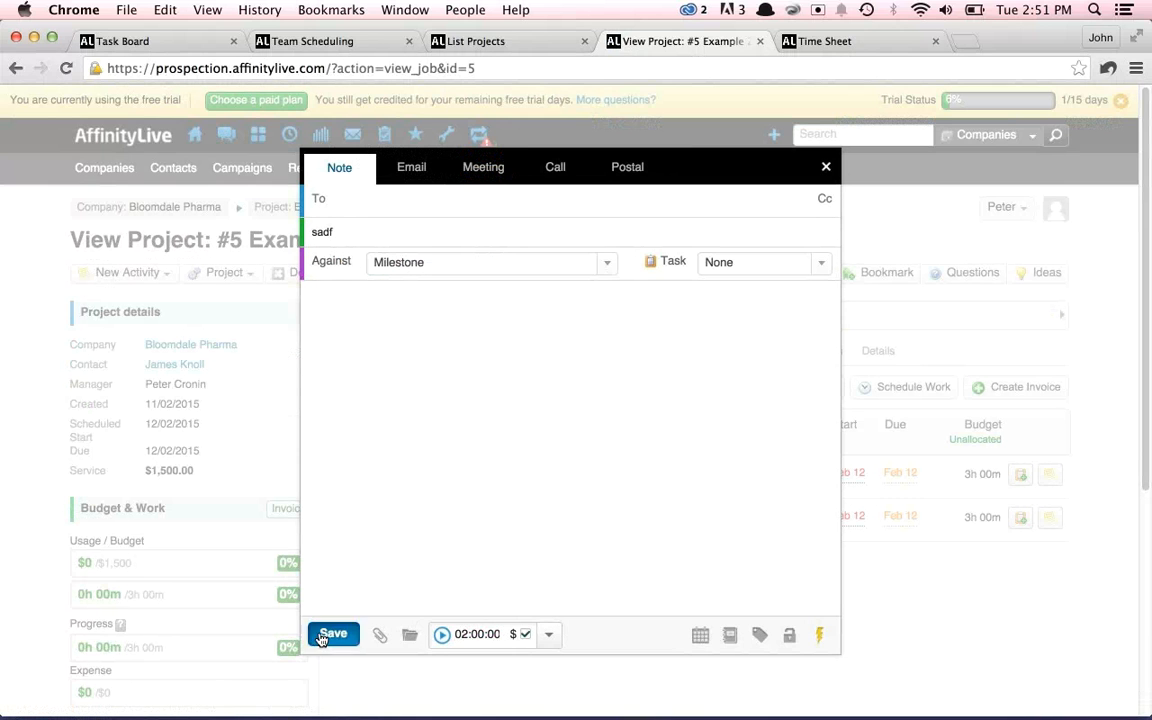
pyautogui.click(333, 633)
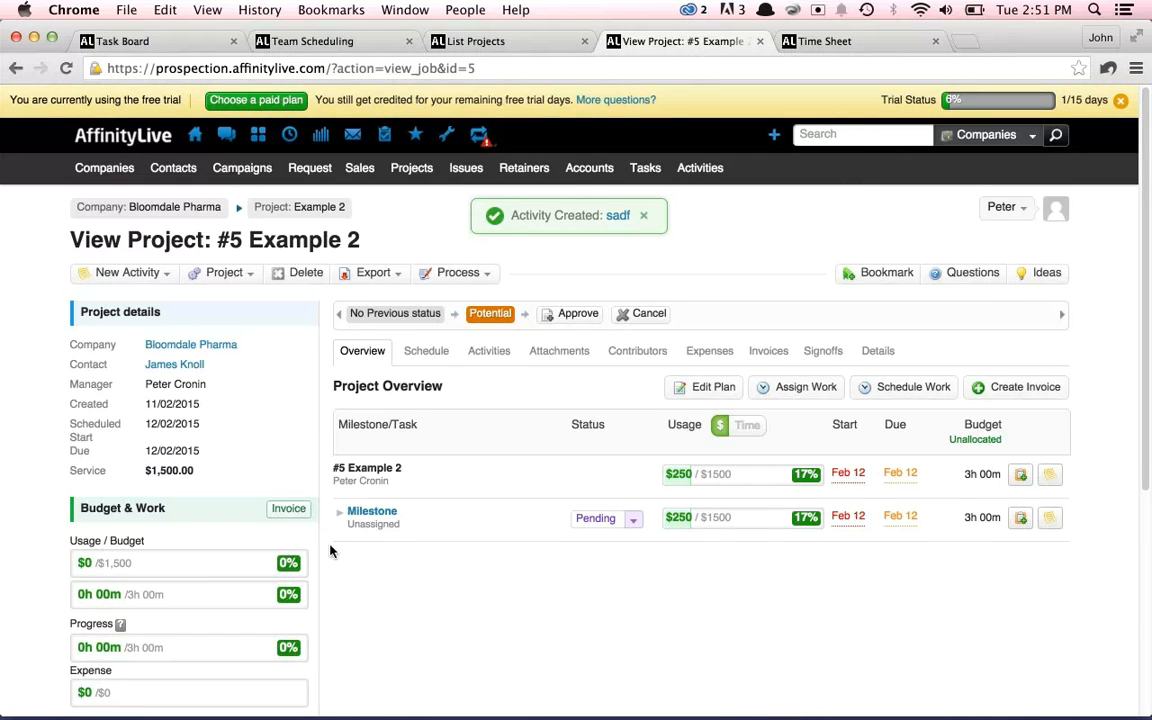
# Expand the milestone in the project overview and examine its usage by cost and by time
pyautogui.click(339, 512)
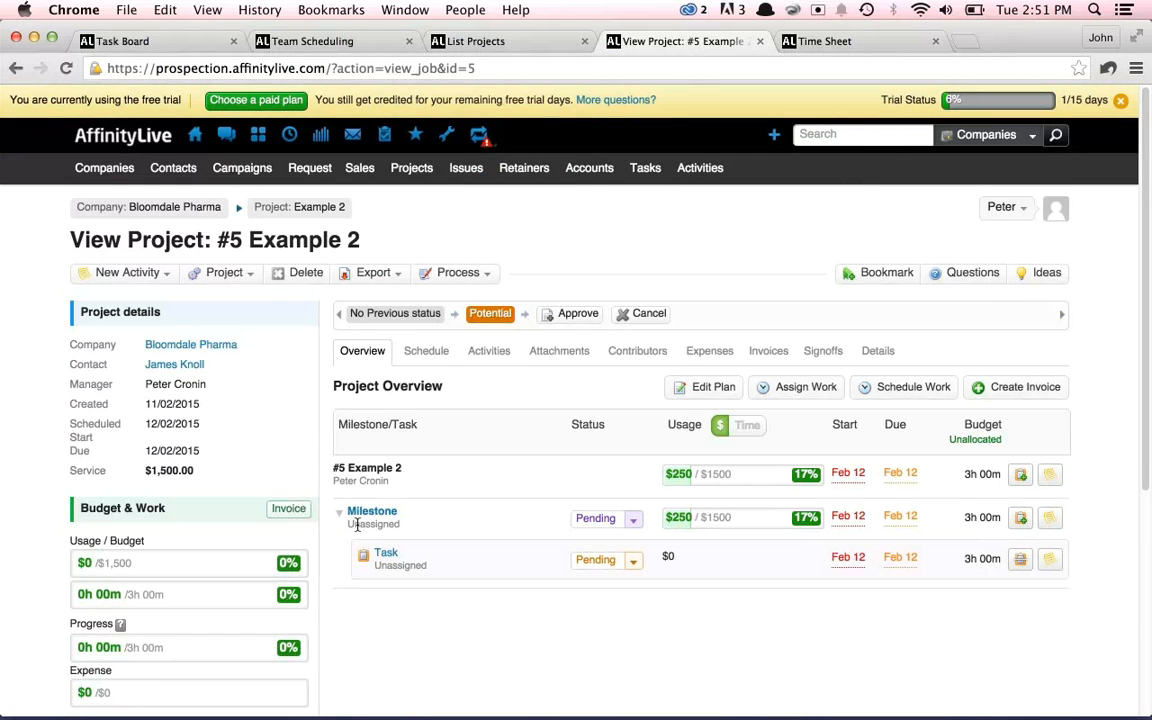
pyautogui.click(339, 512)
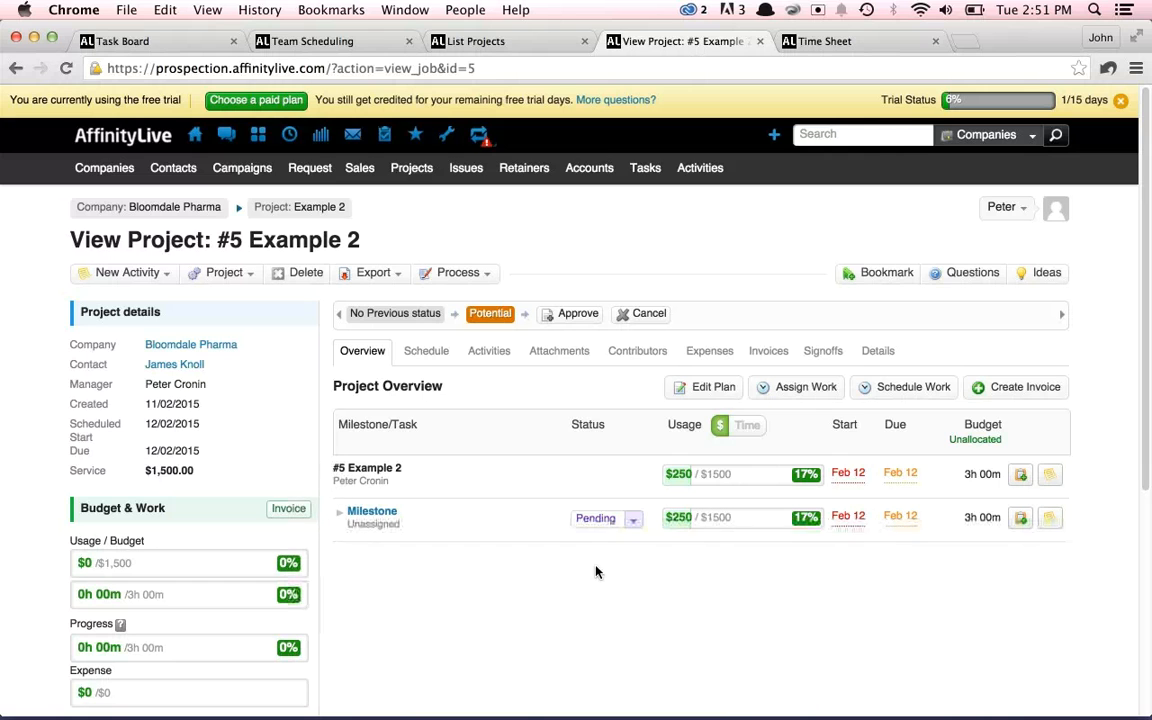
pyautogui.click(339, 512)
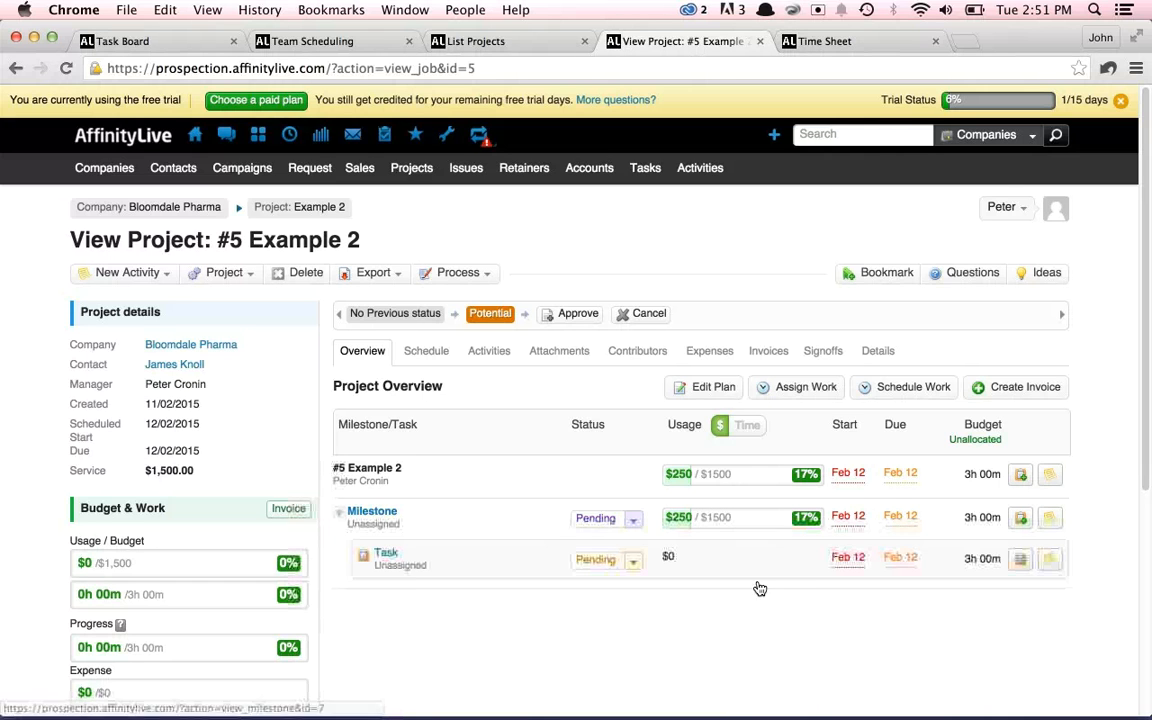
pyautogui.click(746, 428)
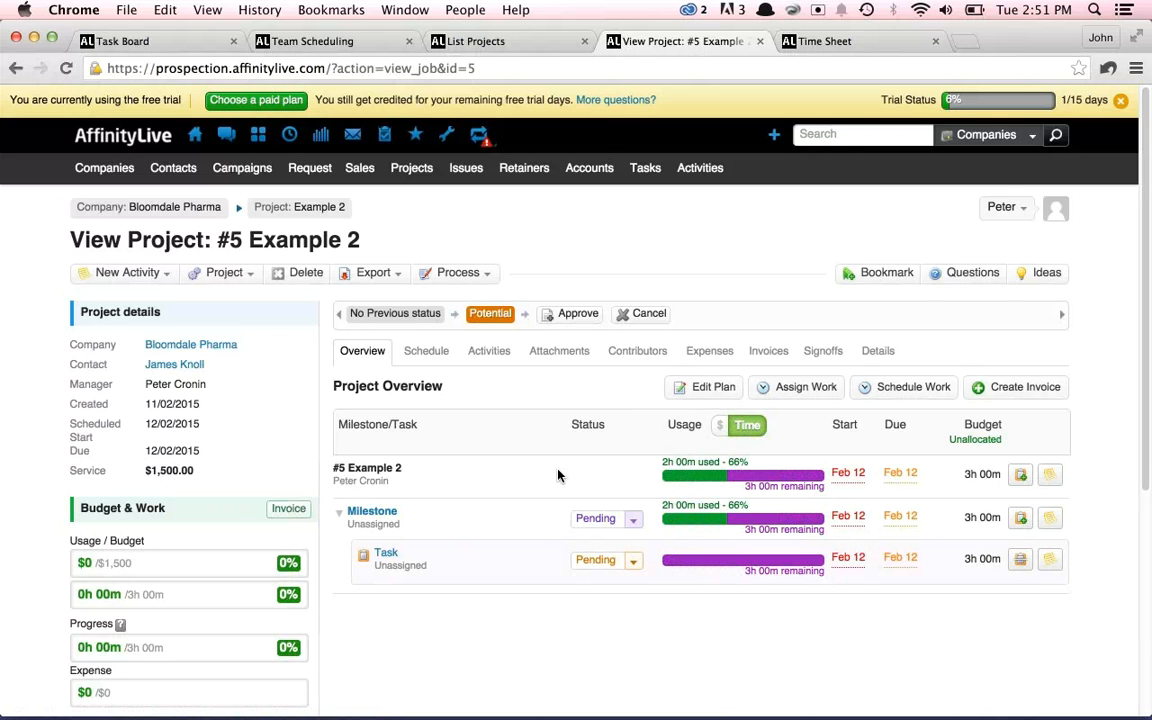
pyautogui.hotkey('ctrl', 'Left')
pyautogui.hotkey('ctrl', 'Left')
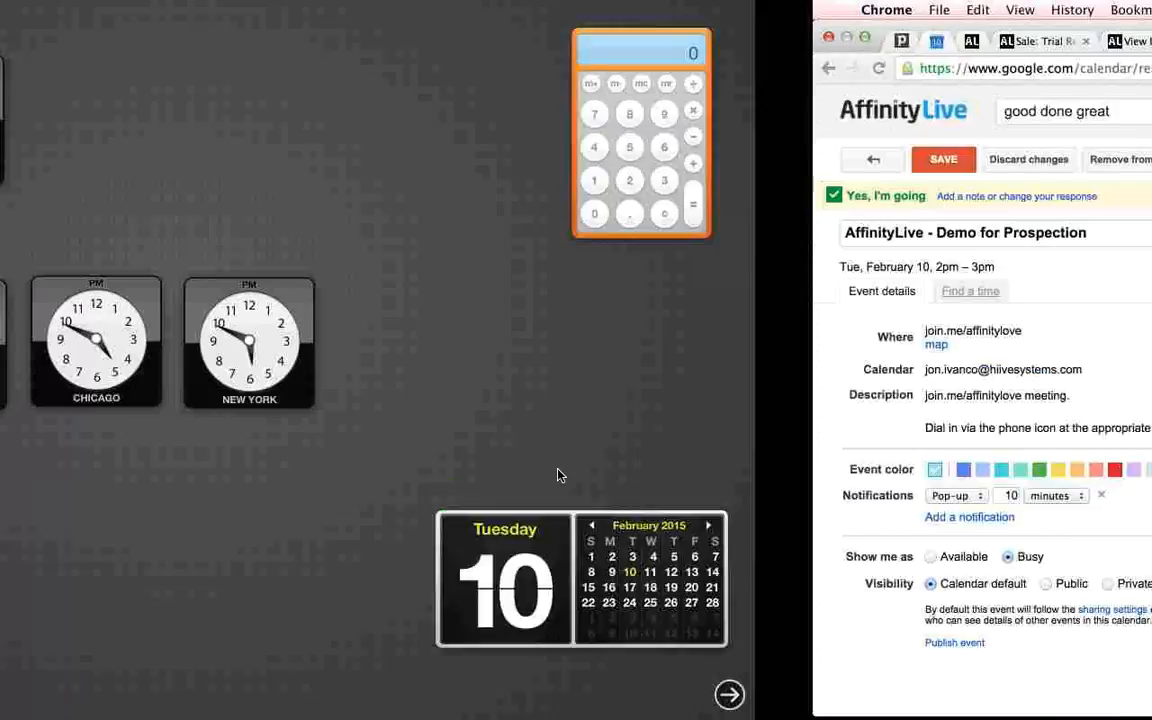
pyautogui.hotkey('ctrl', 'Right')
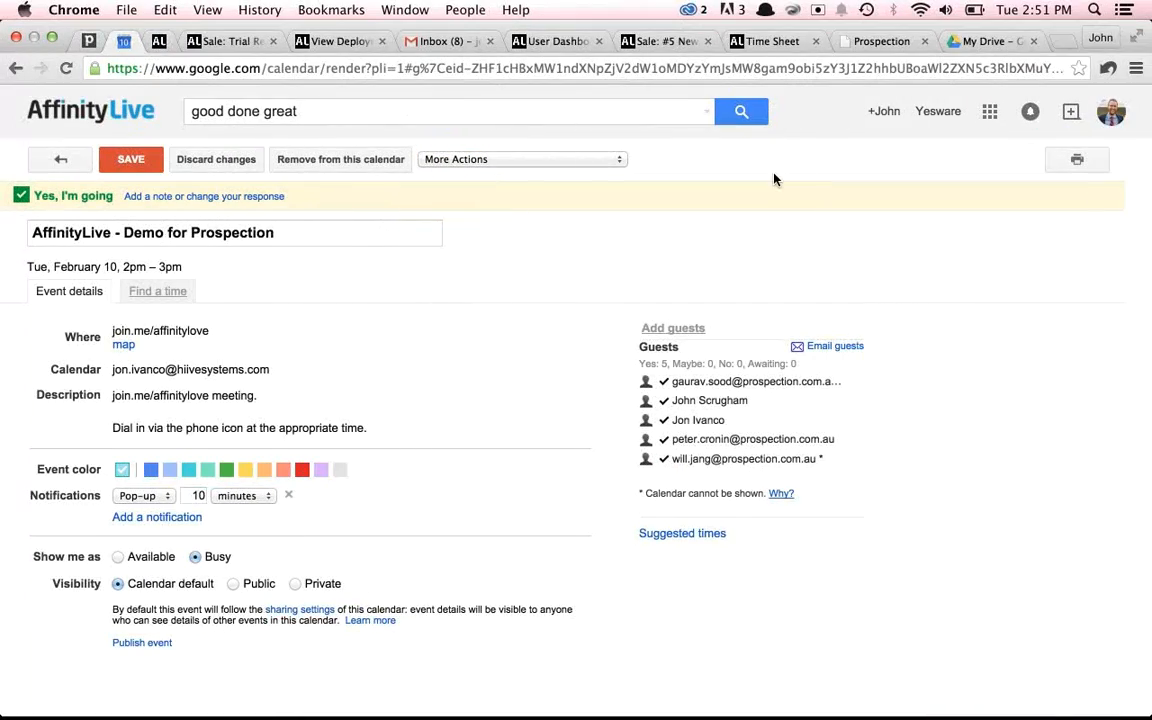
pyautogui.hotkey('ctrl', 'Up')
pyautogui.click(122, 188)
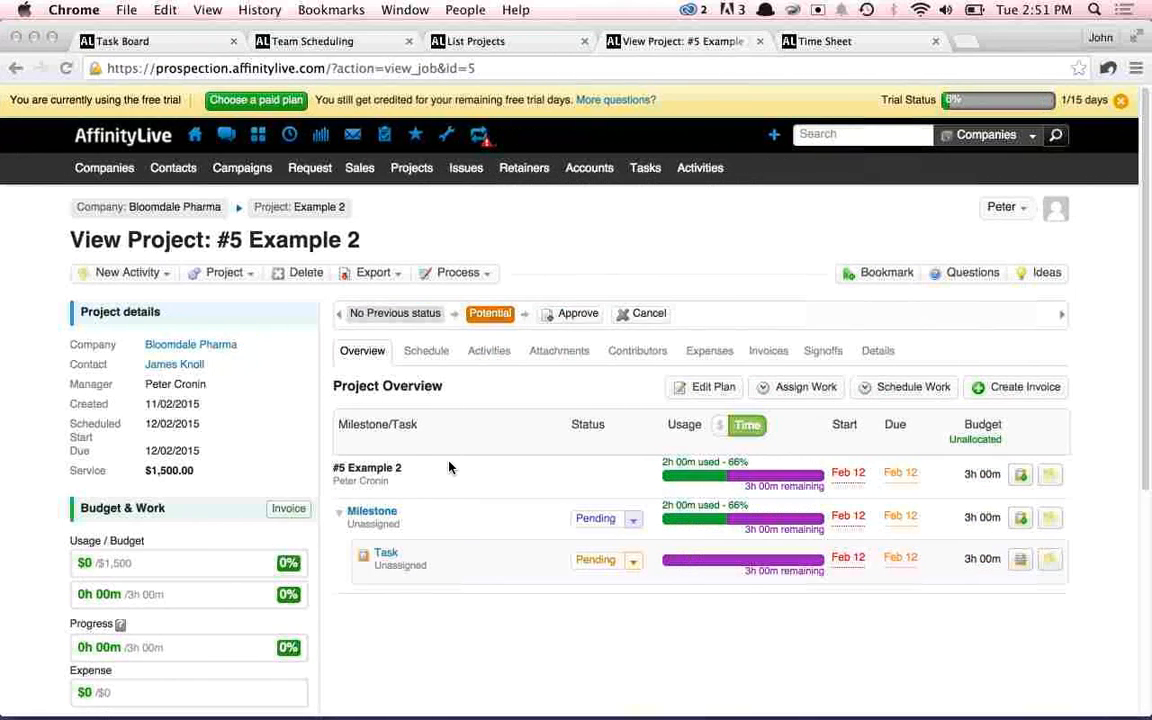
# Open the New PharmaDash Deal sale and progress it to Proposal Requested, saving the proposed "Write Proposal" task
pyautogui.click(361, 172)
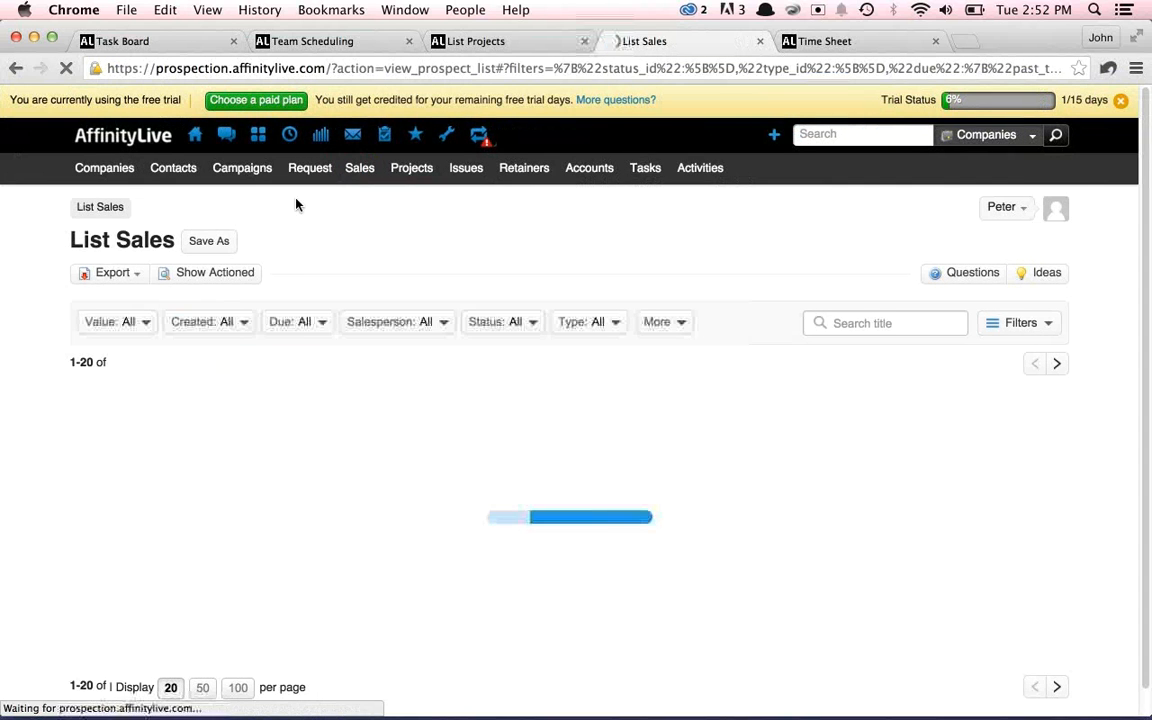
pyautogui.click(140, 438)
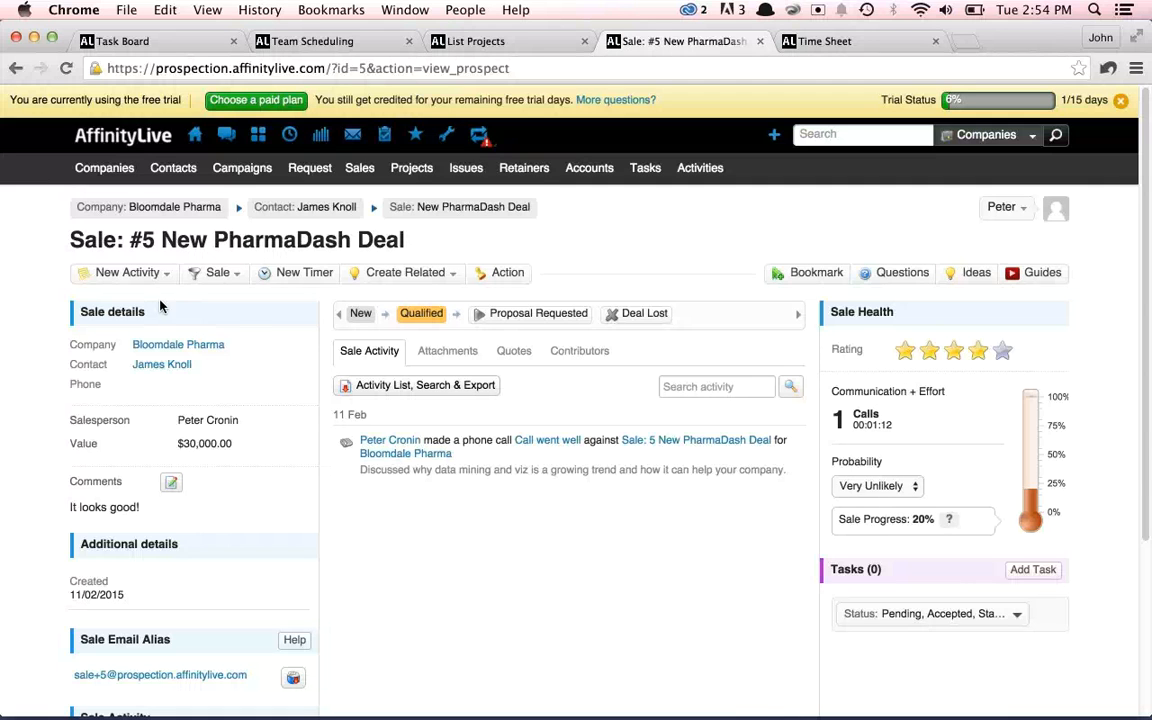
pyautogui.click(105, 275)
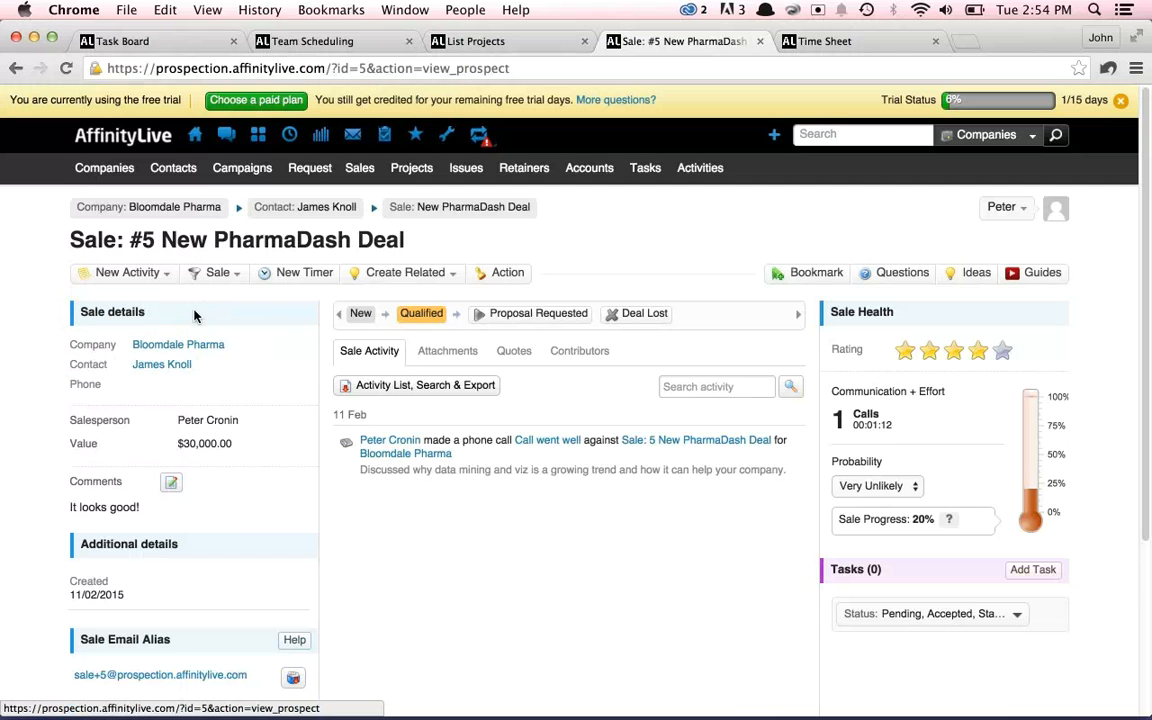
pyautogui.moveTo(425, 318)
pyautogui.click(528, 318)
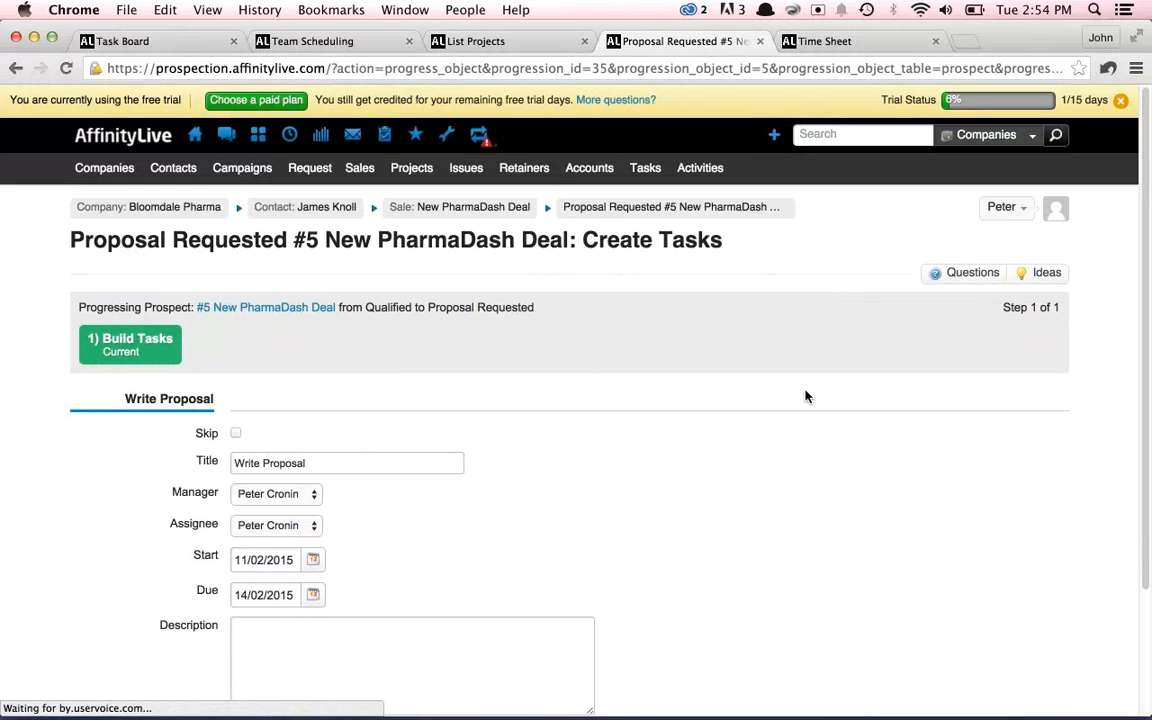
pyautogui.scroll(-3, 805, 397)
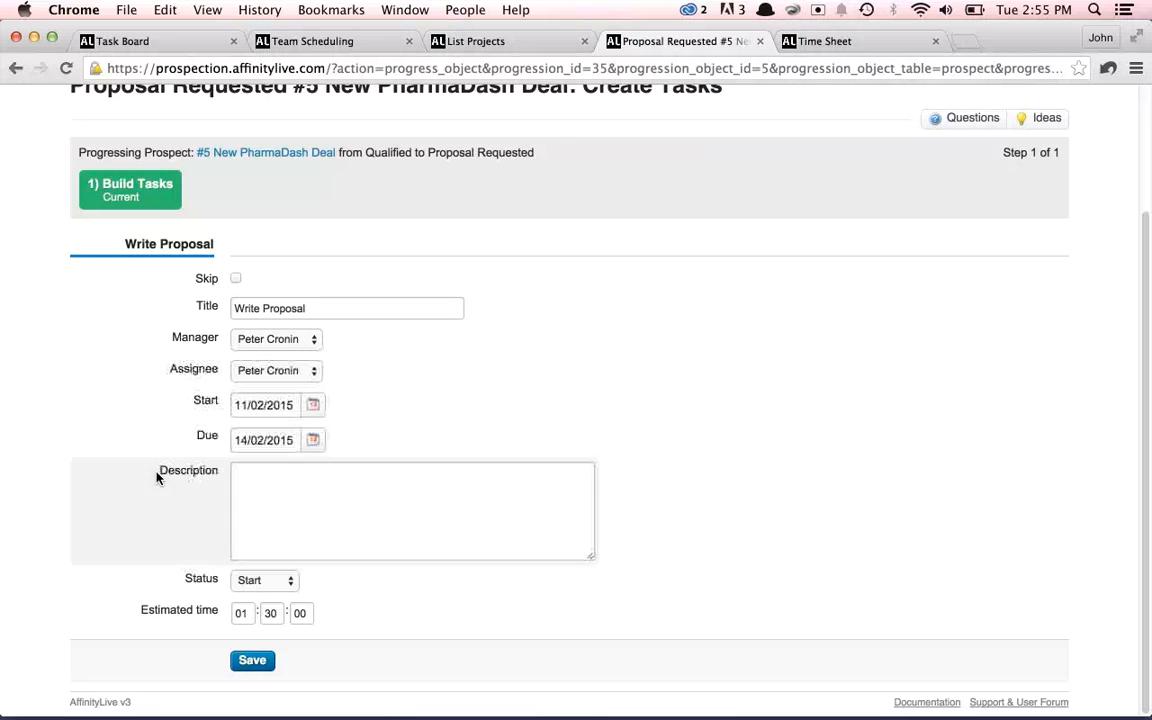
pyautogui.click(242, 663)
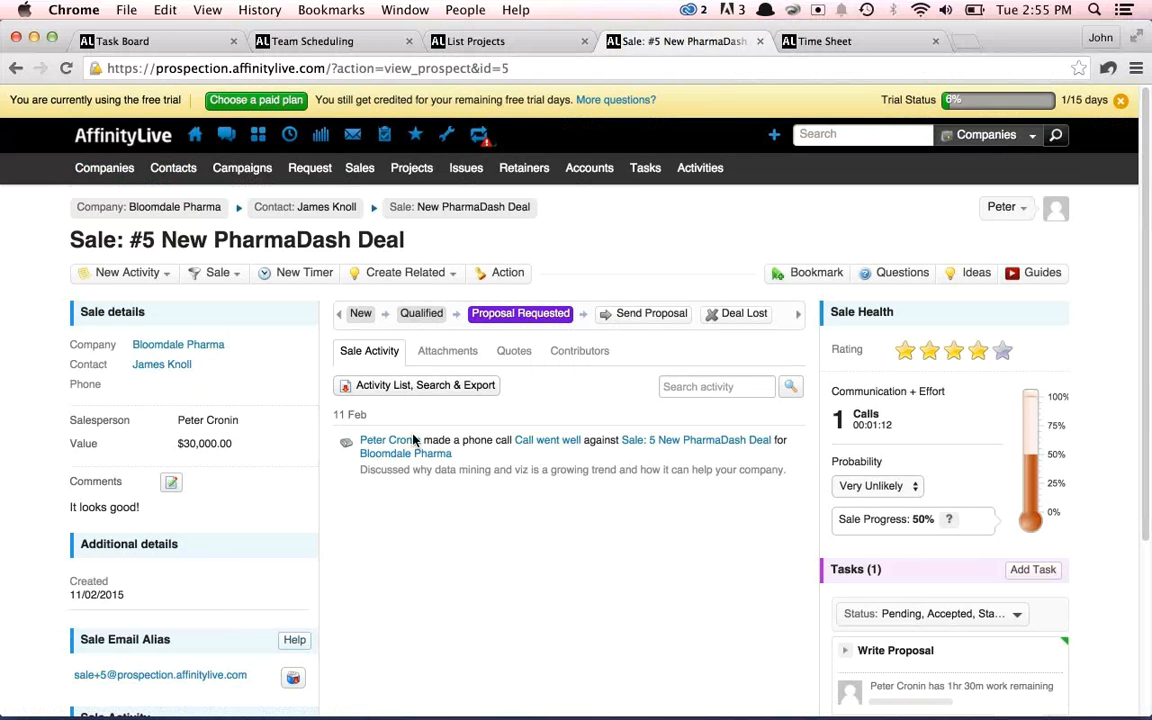
# Open the sales dashboard in a separate tab and examine the pipeline forecast, sales funnel and staff performance
pyautogui.moveTo(360, 172)
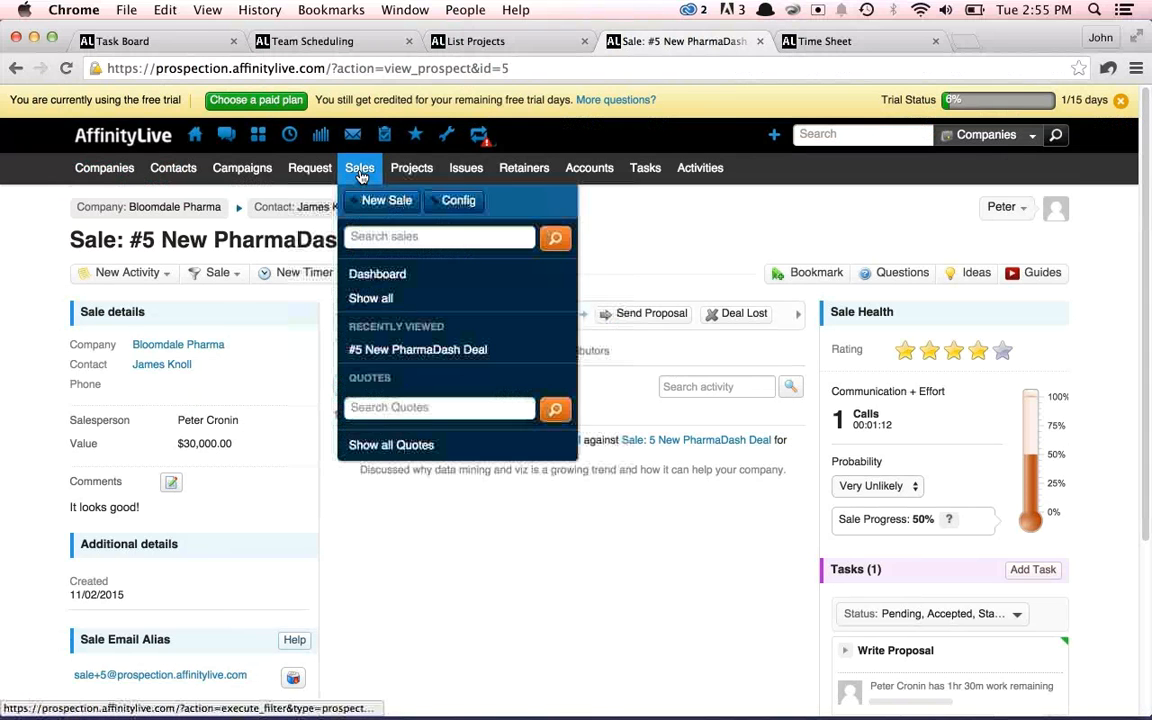
pyautogui.keyDown('super'); pyautogui.click(377, 273); pyautogui.keyUp('super')
pyautogui.click(757, 42)
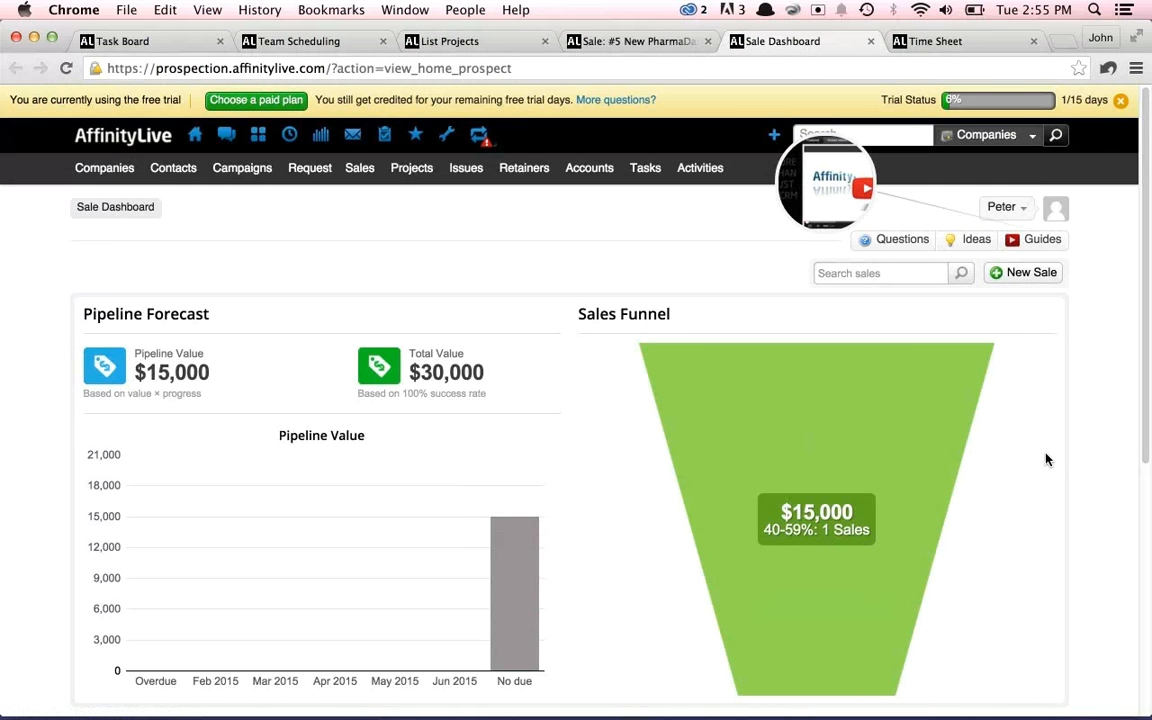
pyautogui.scroll(-2, 1044, 457)
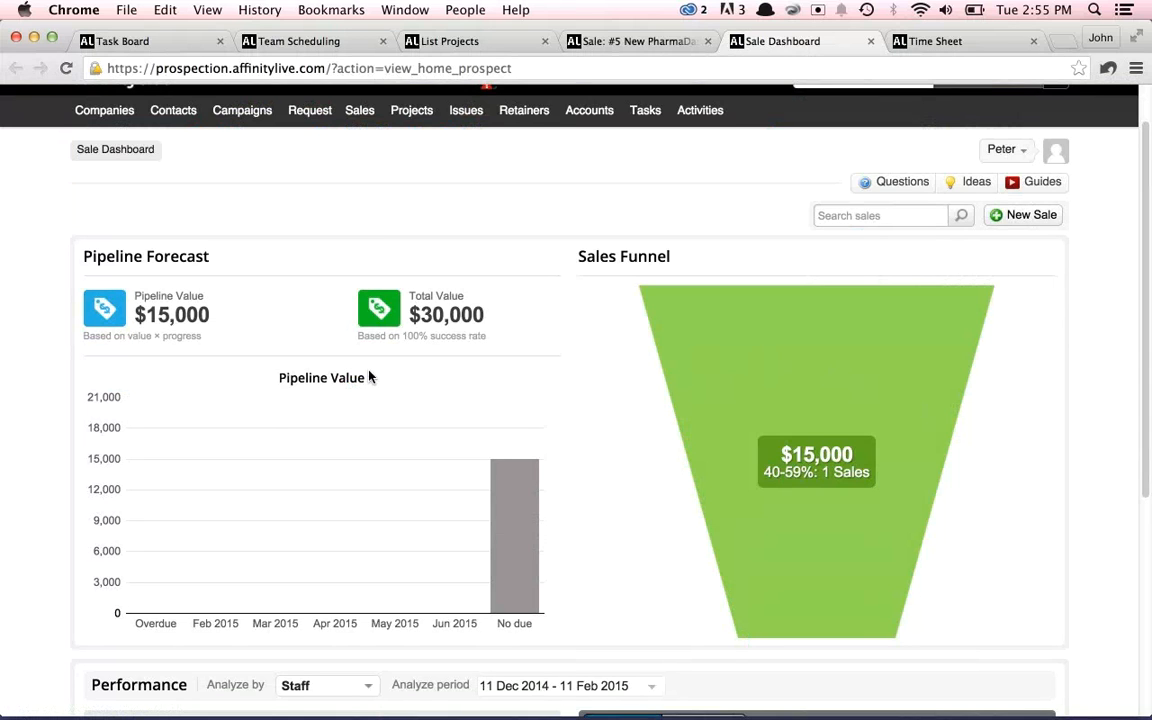
pyautogui.scroll(-4, 10, 390)
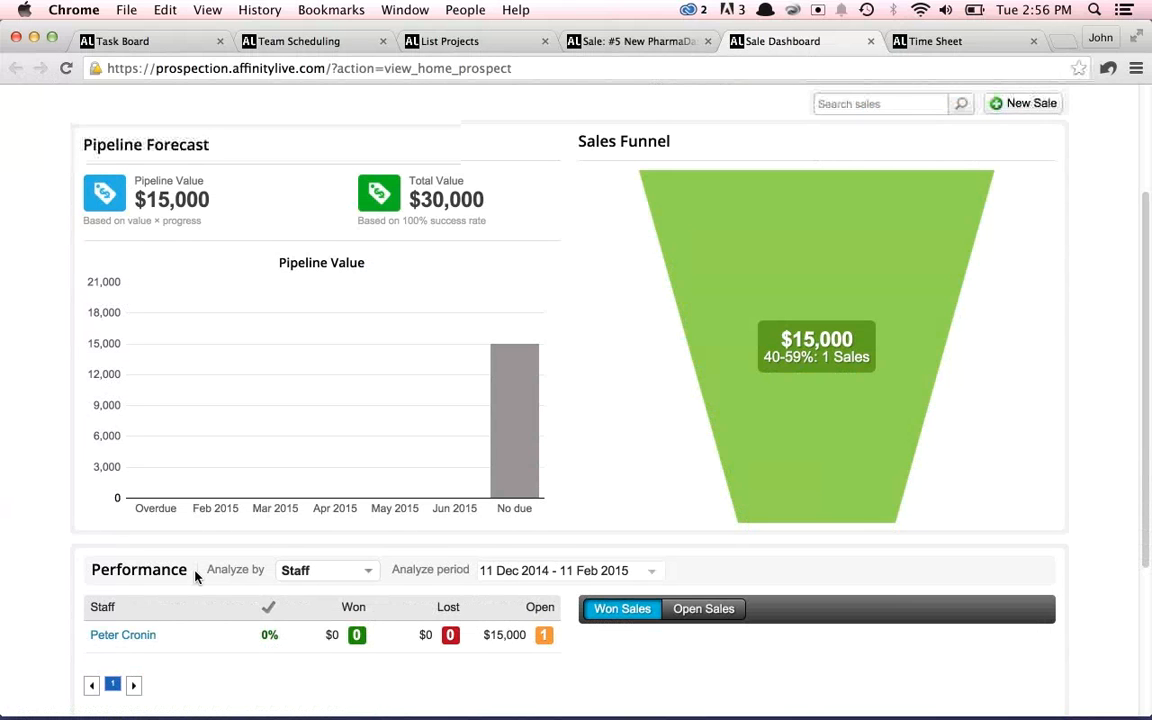
pyautogui.scroll(1, 196, 576)
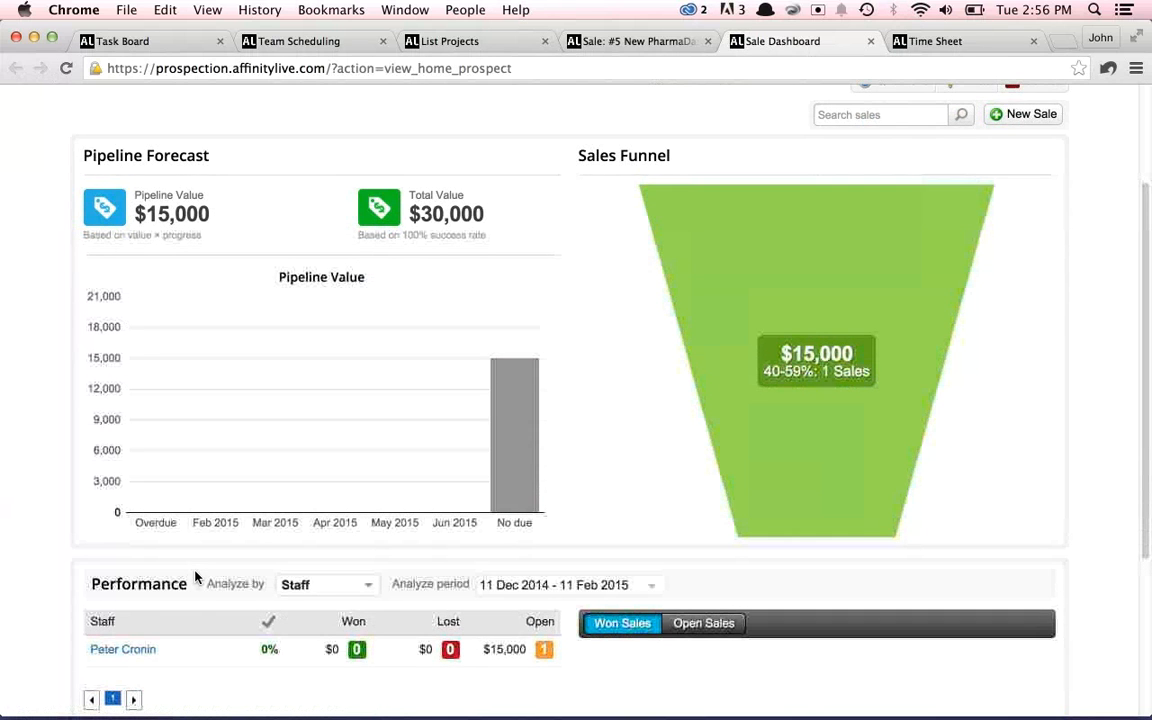
pyautogui.scroll(3, 196, 578)
# Return to the New PharmaDash Deal sale, and switch to the join.me app
pyautogui.click(617, 38)
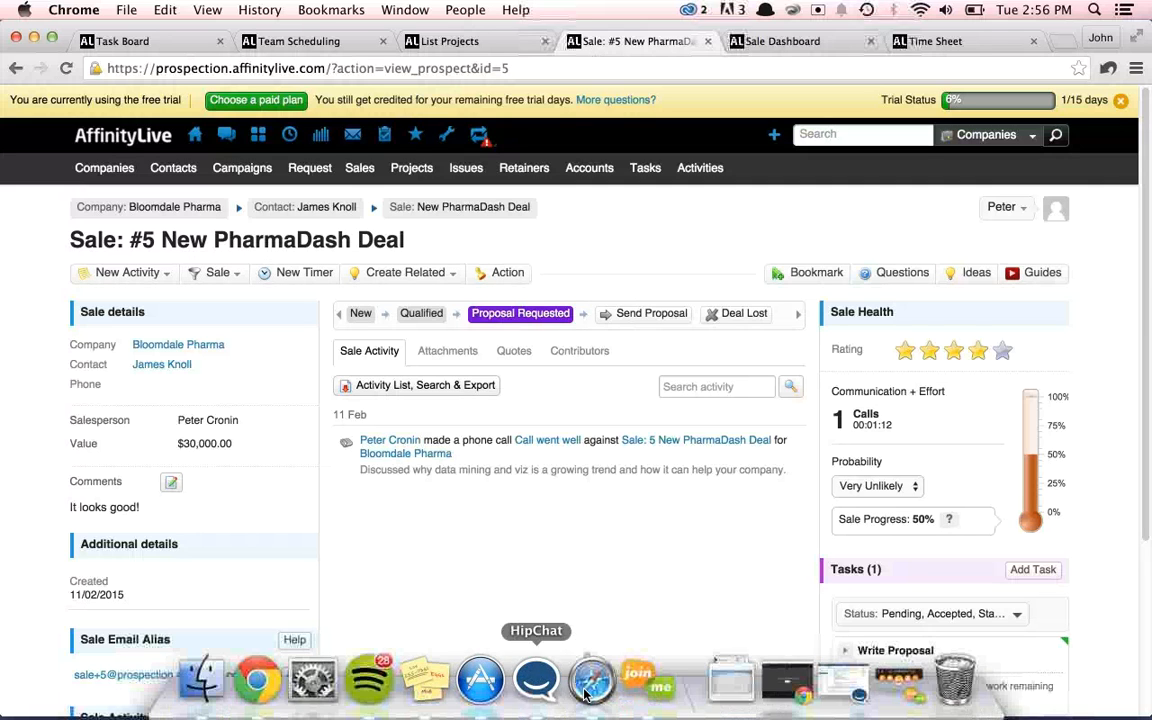
pyautogui.click(640, 690)
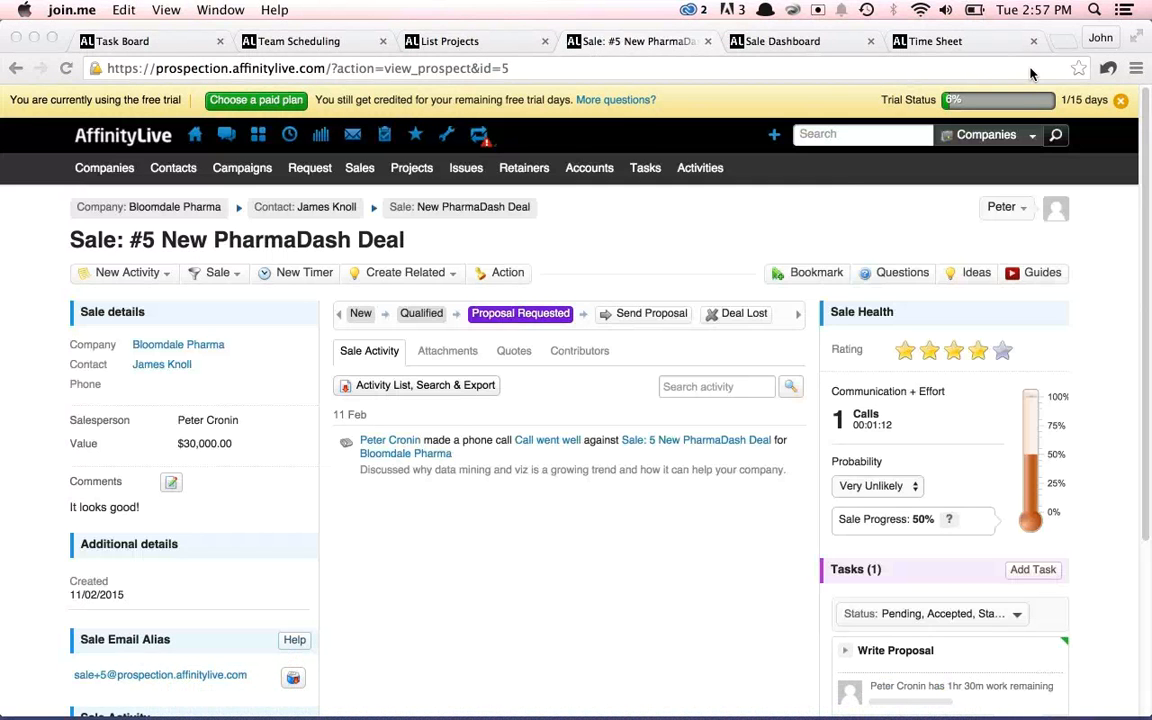